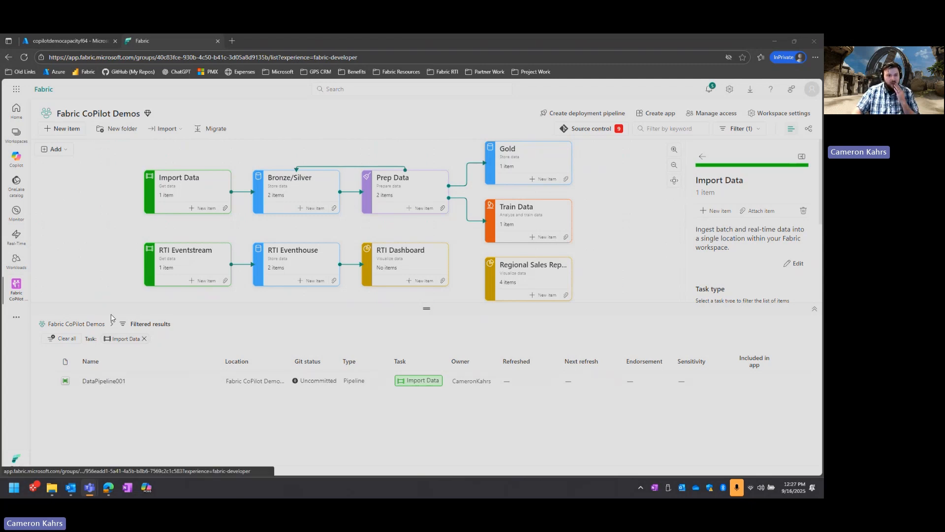
- Open DataPipeline001 from the Import Data task and bring up Copilot for the pipeline
click(166, 214)
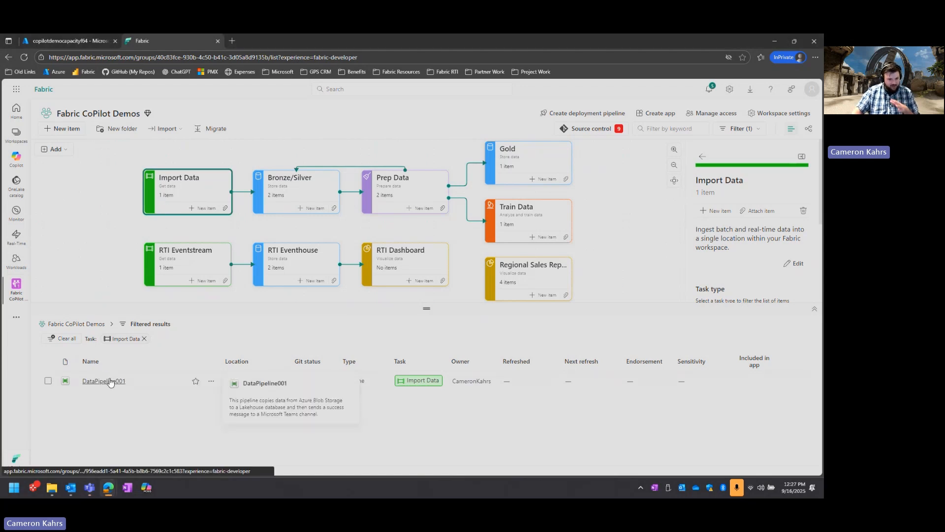
click(110, 382)
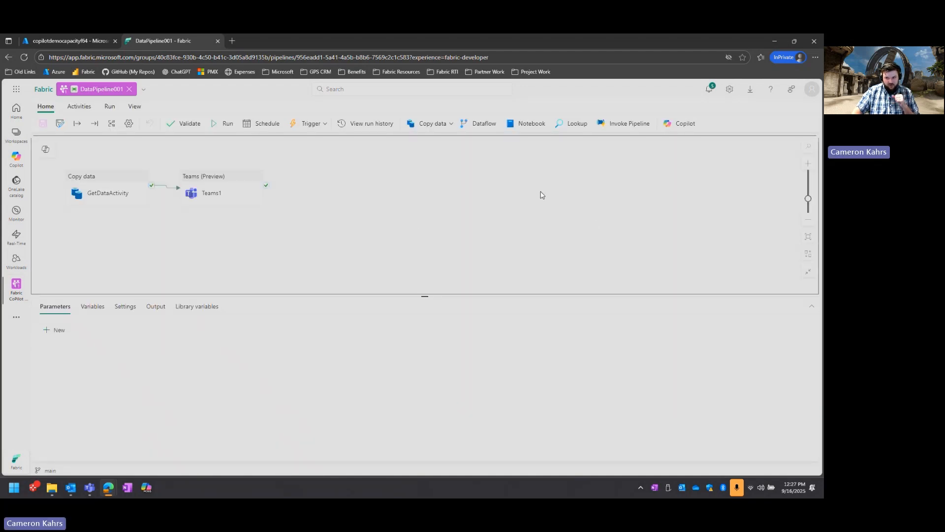
click(675, 127)
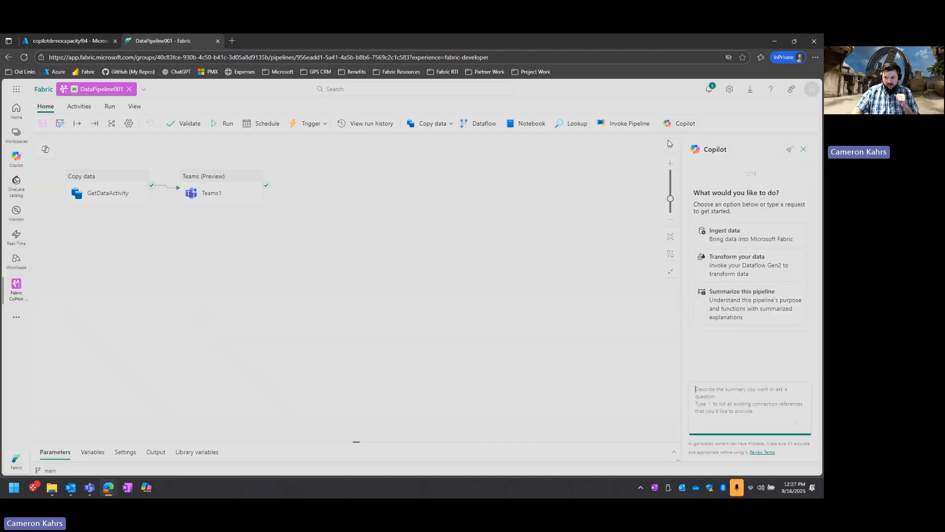
drag(357, 444, 367, 329)
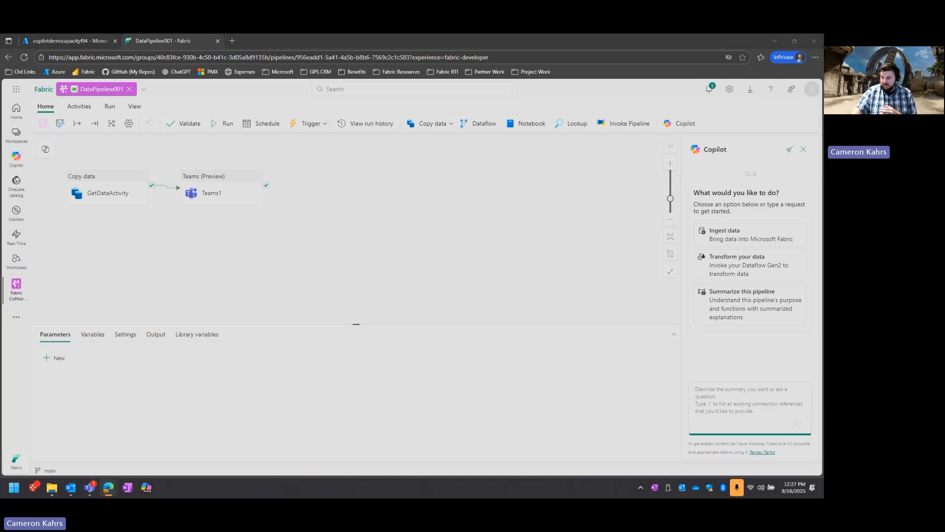
- Ask Copilot to "get data using copy data activity"
click(704, 390)
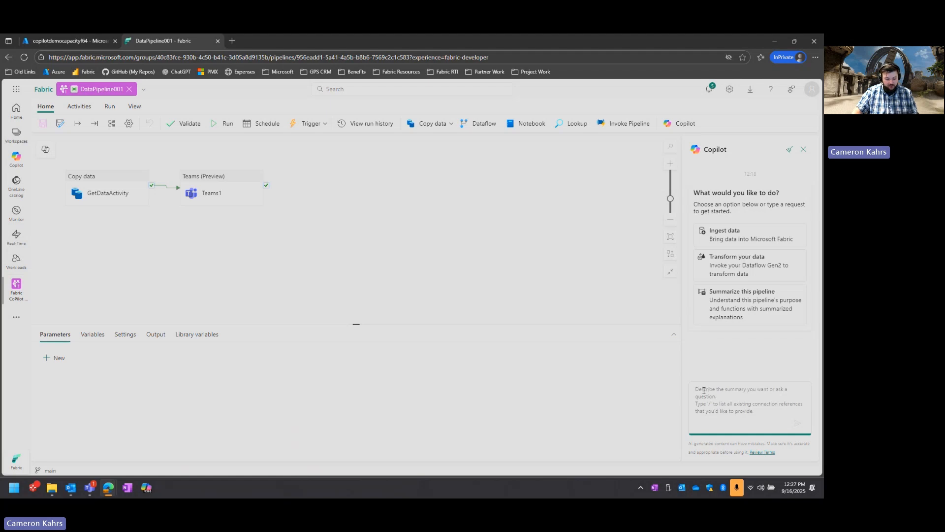
text(get data using copy data activity)
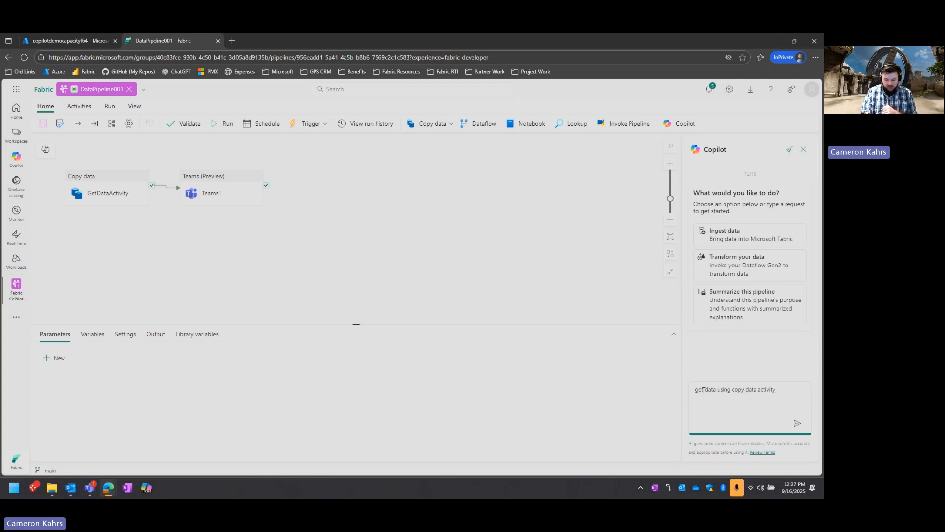
key(Return)
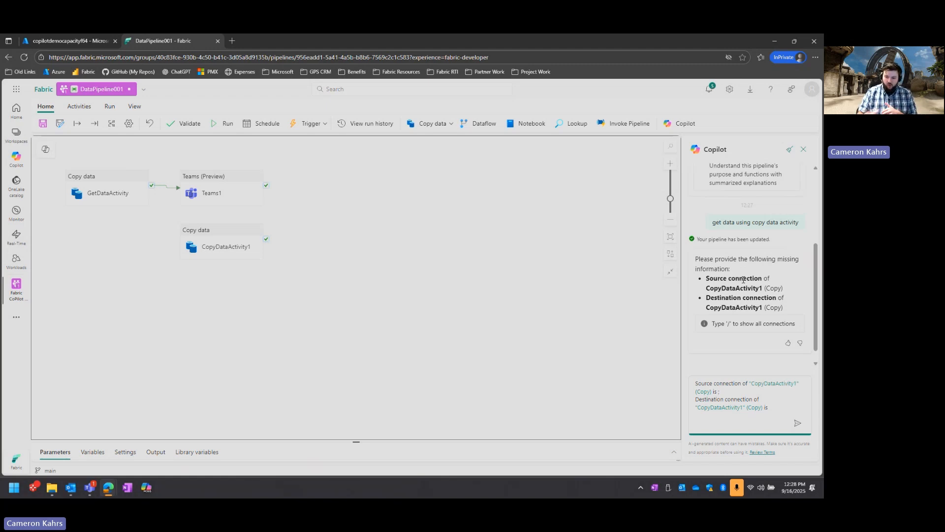
- Give Copilot the WI_ADLS2 Azure Blob Storage connection as CopyDataActivity1's source and Lakehouse001 as its destination, and submit the answer
click(737, 390)
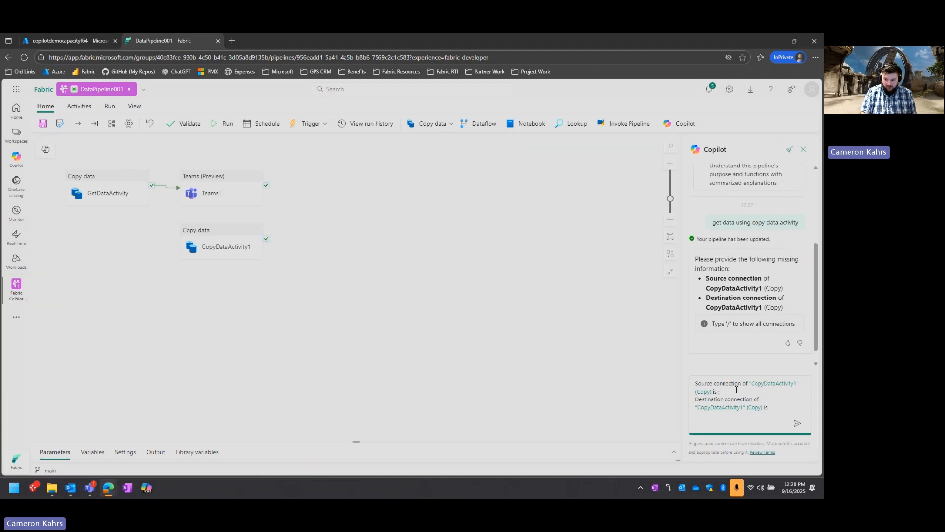
text(/)
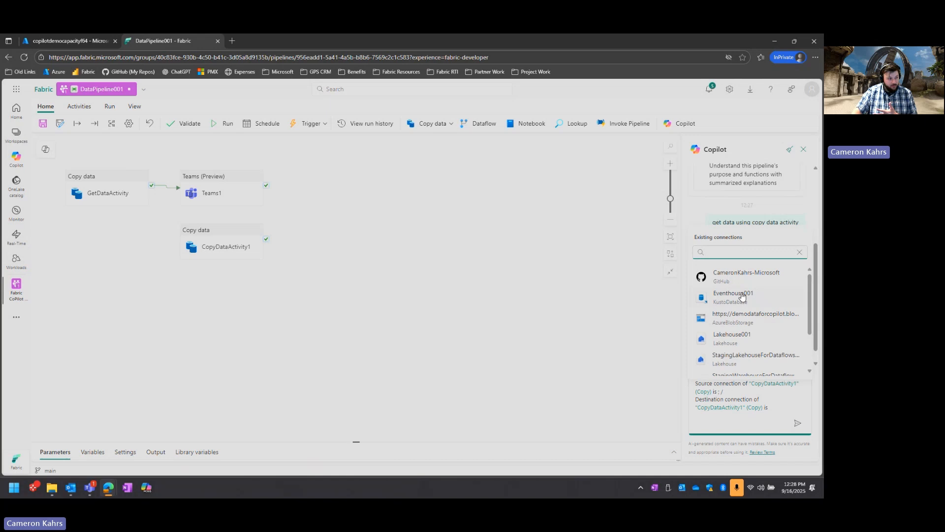
scroll(743, 310, down, 3)
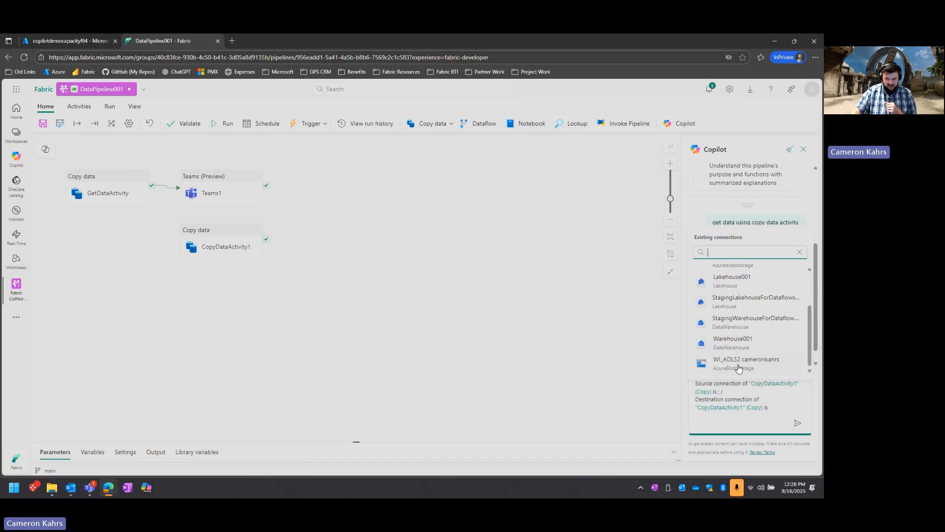
click(755, 365)
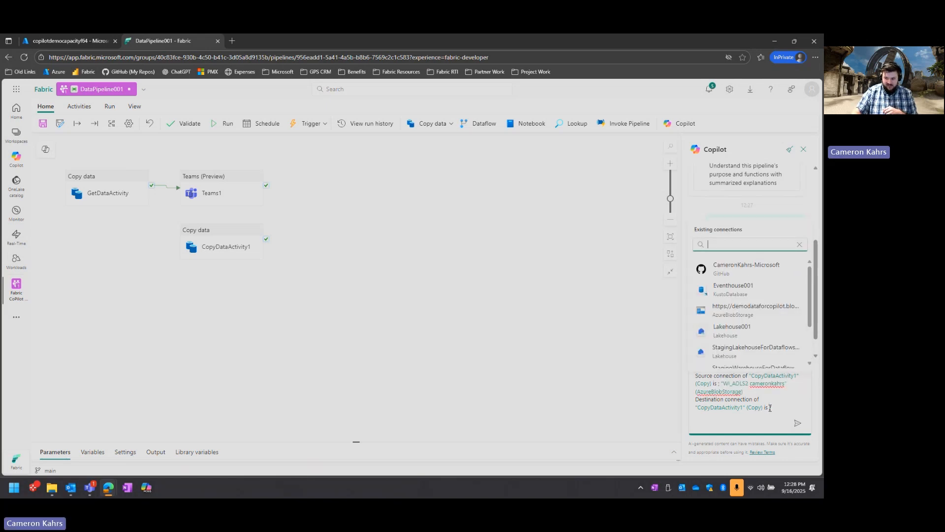
click(743, 327)
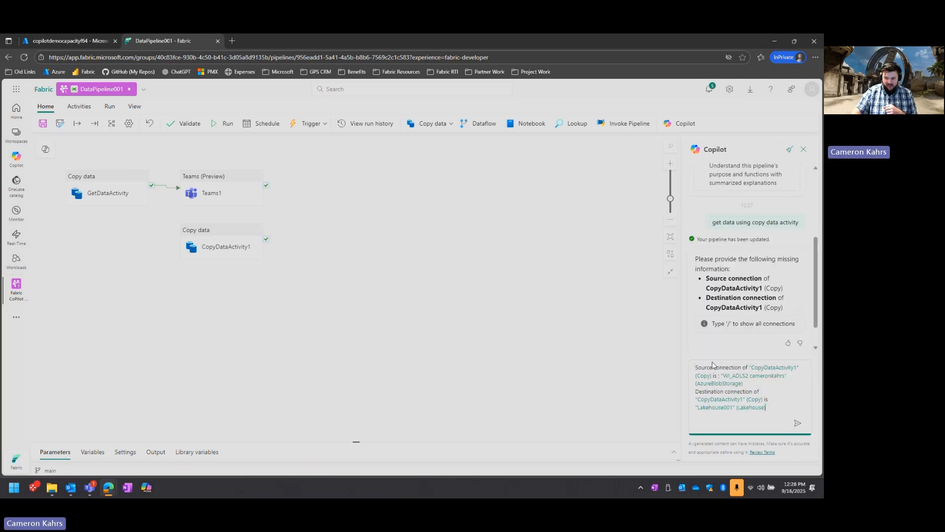
click(798, 424)
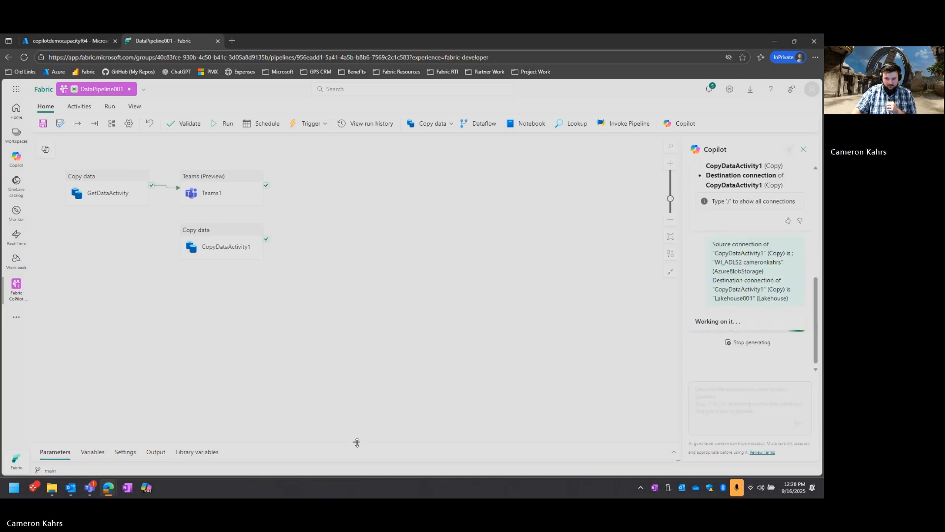
- Set CopyDataActivity1's source file path to starcraft2_fake_dataset_updated.csv in the demodata container
drag(356, 441, 373, 317)
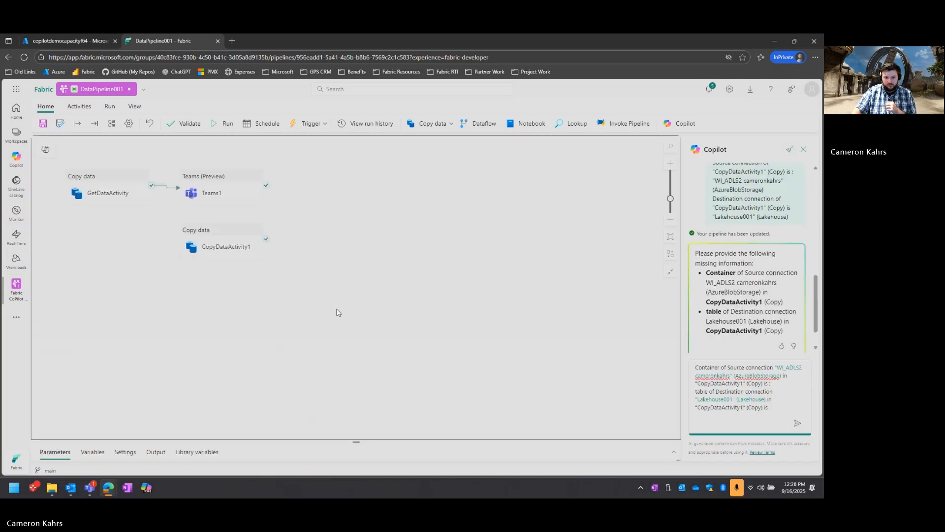
click(237, 245)
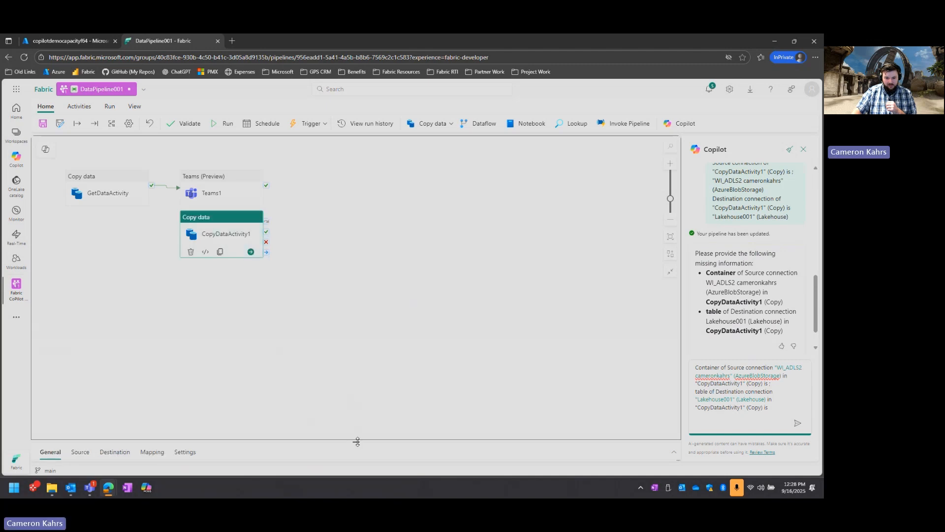
drag(358, 441, 315, 329)
click(80, 323)
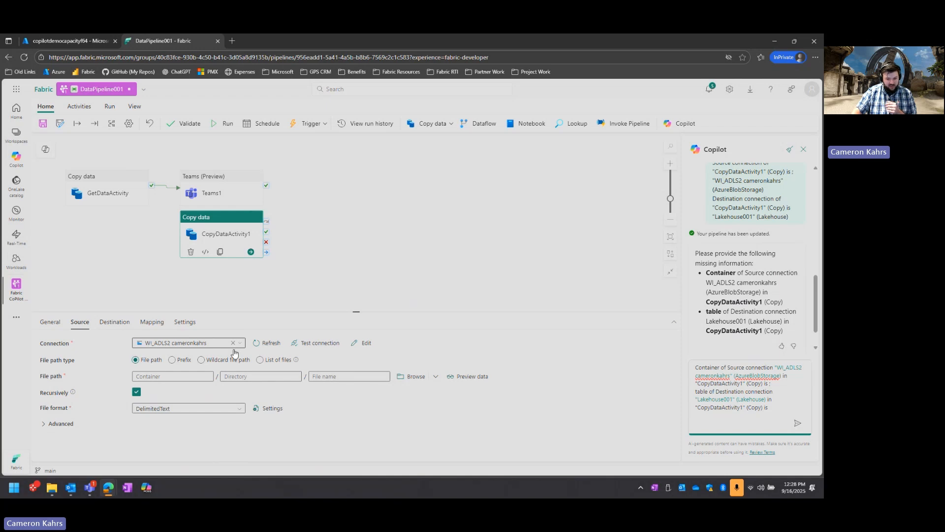
click(408, 377)
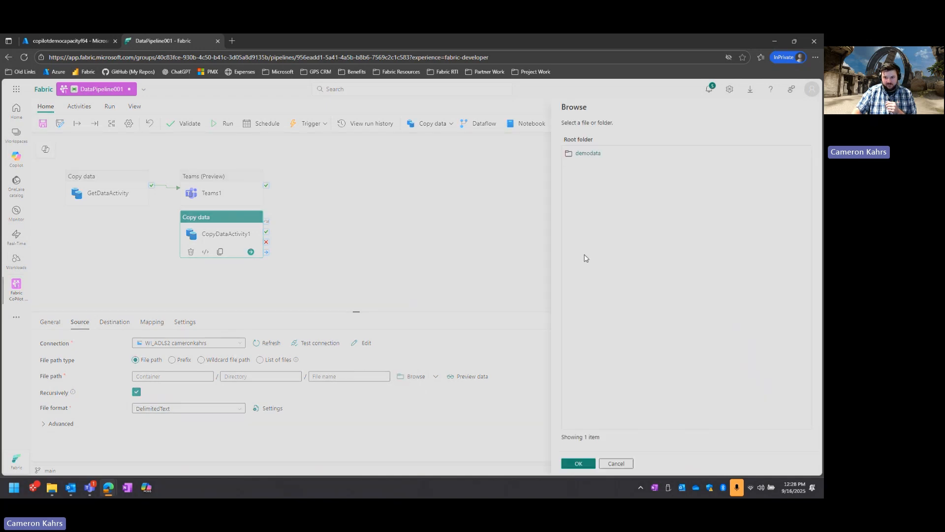
click(588, 154)
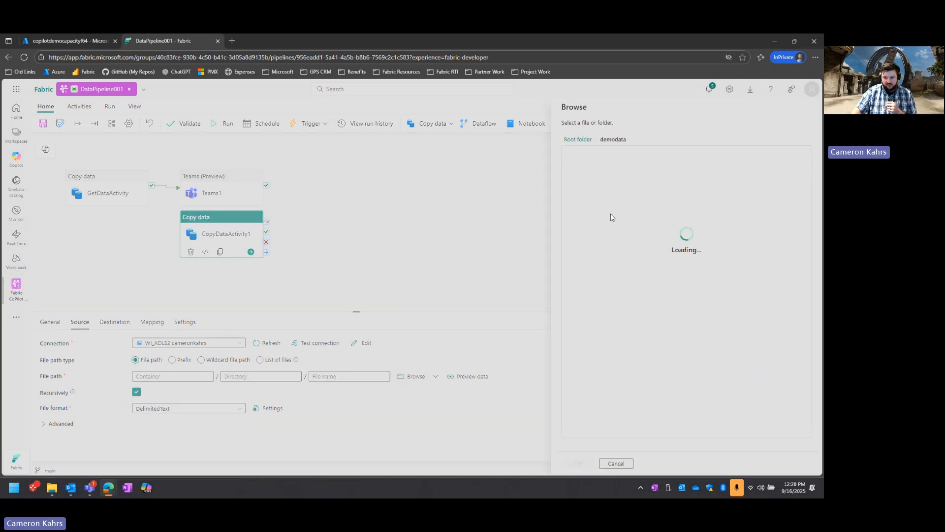
click(613, 156)
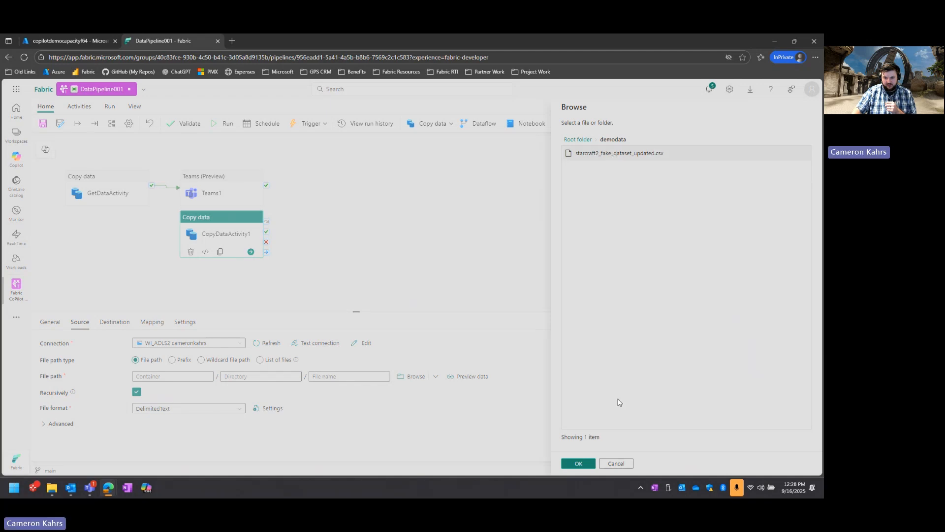
click(579, 463)
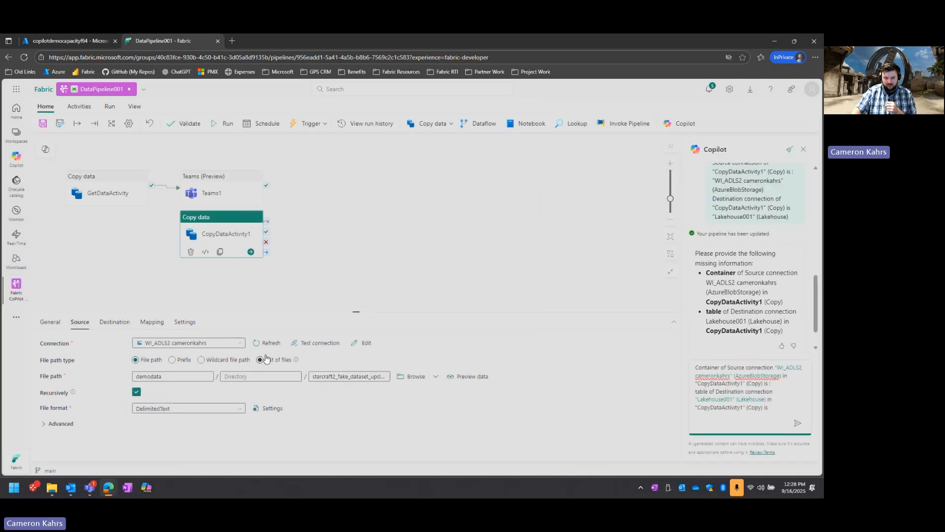
- Set CopyDataActivity1's destination table to Starcraft2GameData_Demo with the Overwrite table action
click(114, 322)
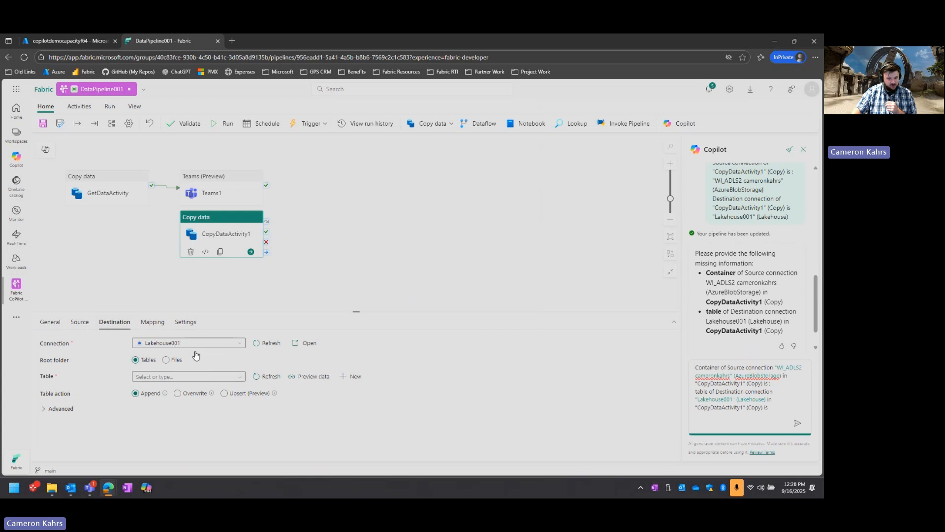
click(240, 377)
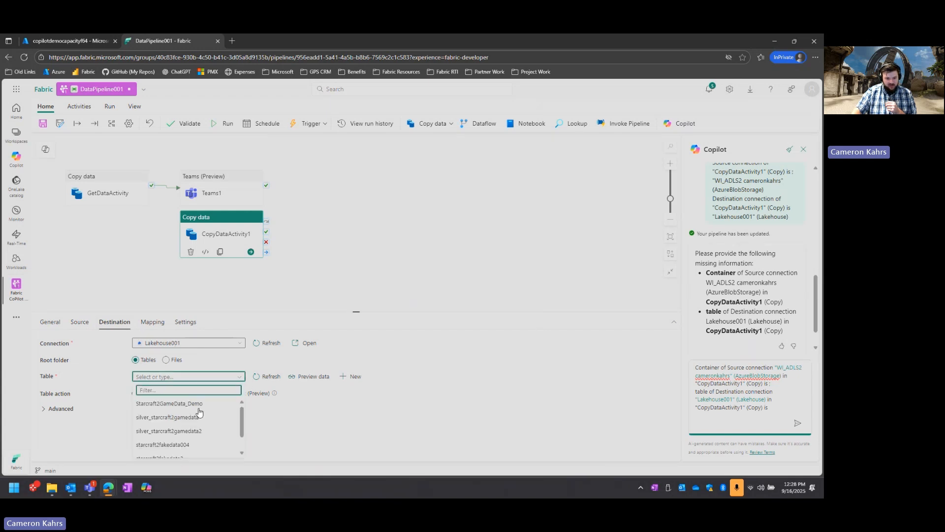
click(163, 407)
click(187, 396)
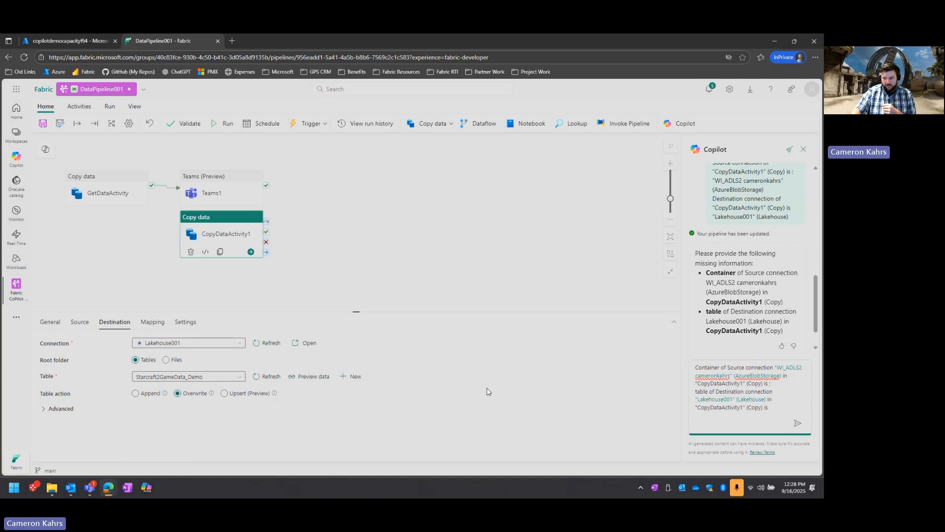
- Clear the prefilled container and table text from the Copilot prompt and deselect the copy activity
drag(770, 408, 695, 367)
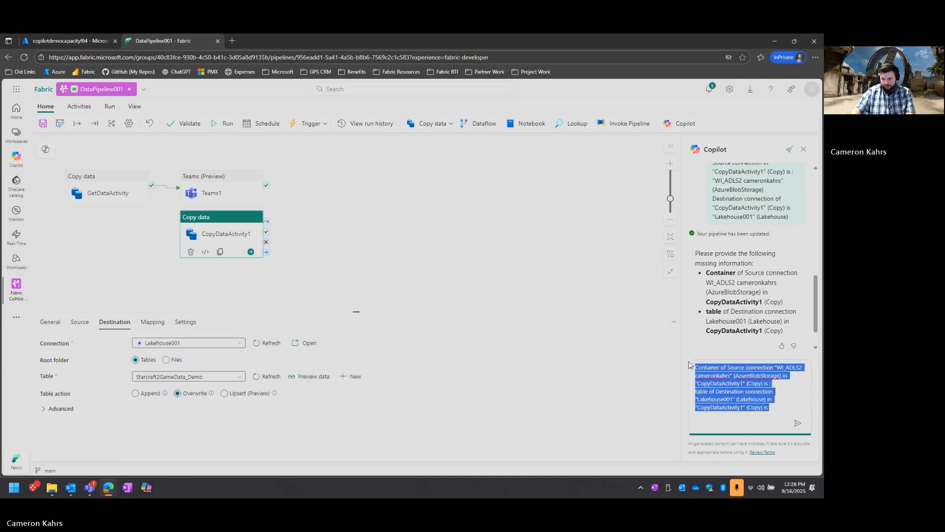
key(BackSpace)
click(451, 288)
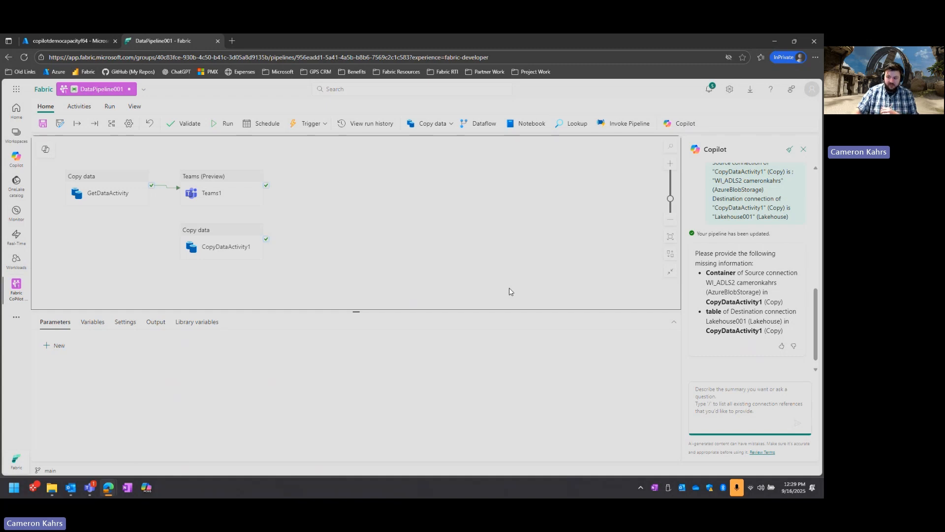
- Ask Copilot to "Summarize this Pipeline"
click(716, 393)
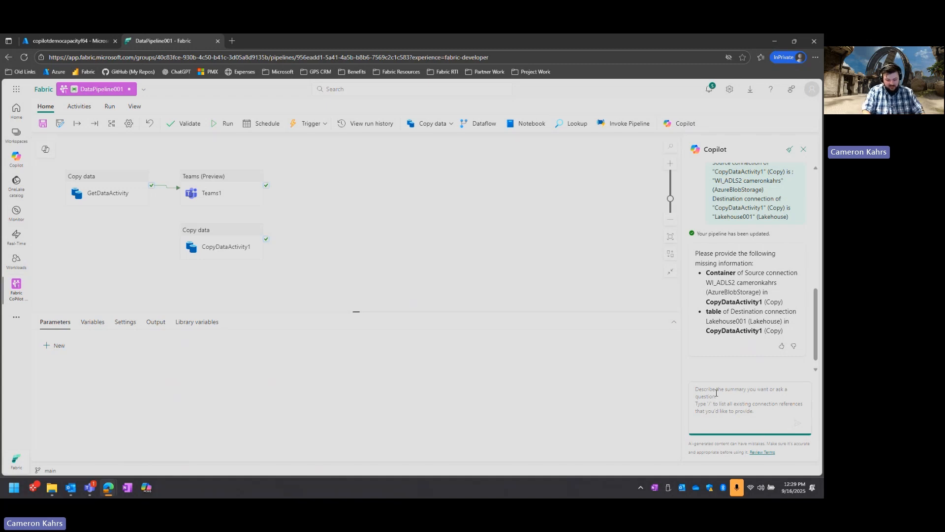
text(Summa)
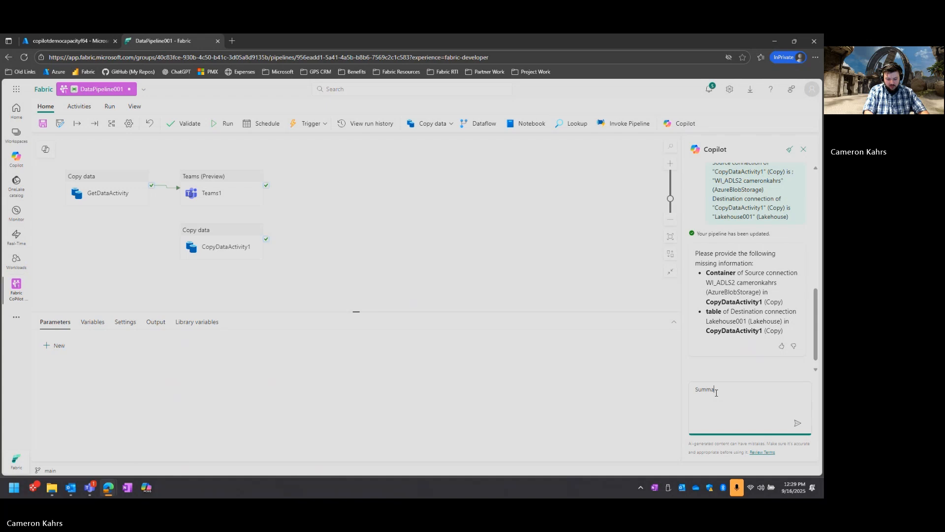
text(rize this P)
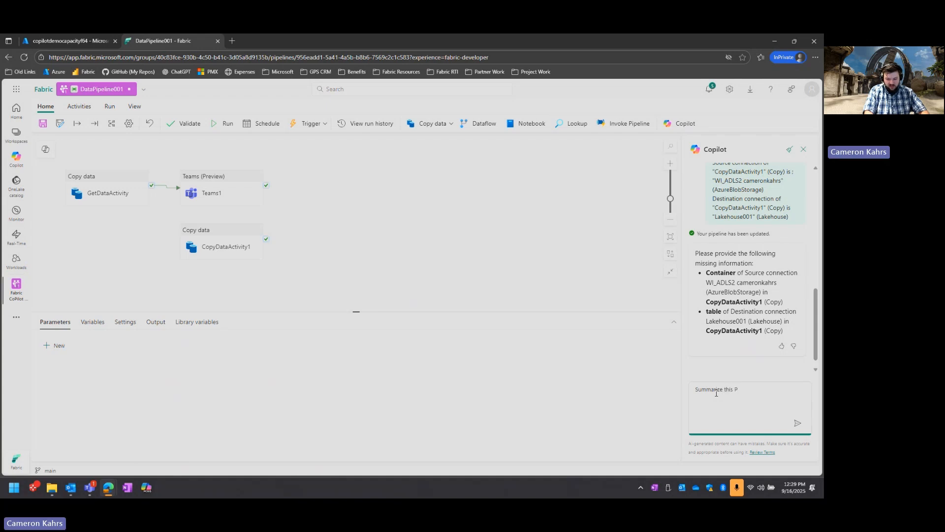
text(ipeline)
key(Return)
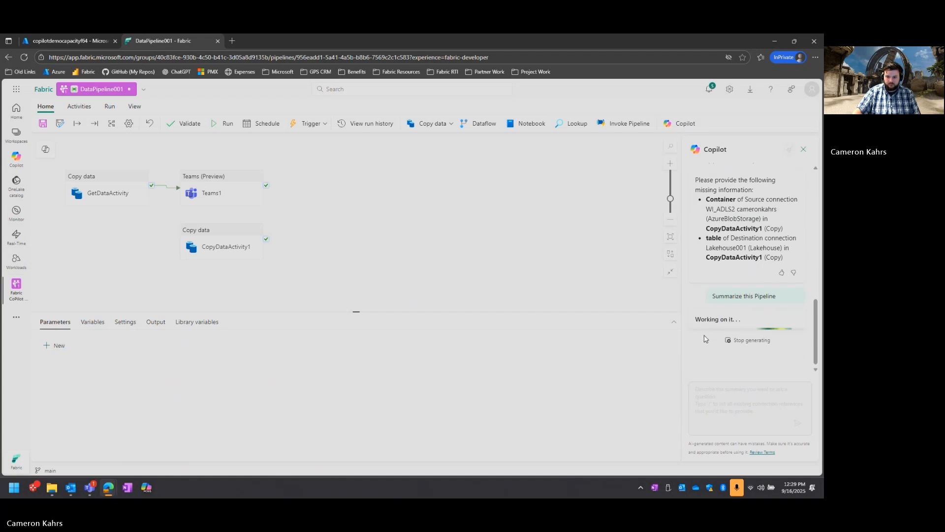
- Review Copilot's activity summary and update the pipeline description with its generated text
scroll(721, 250, up, 3)
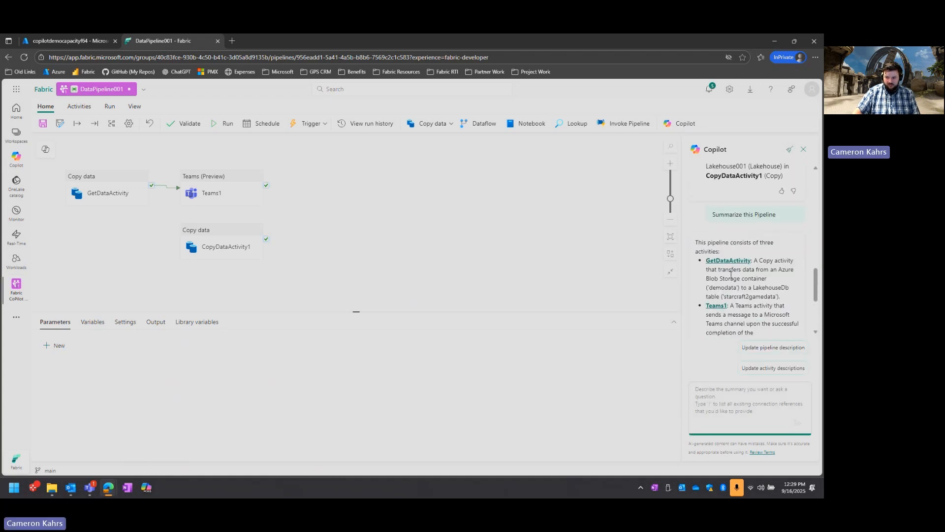
scroll(721, 250, down, 1)
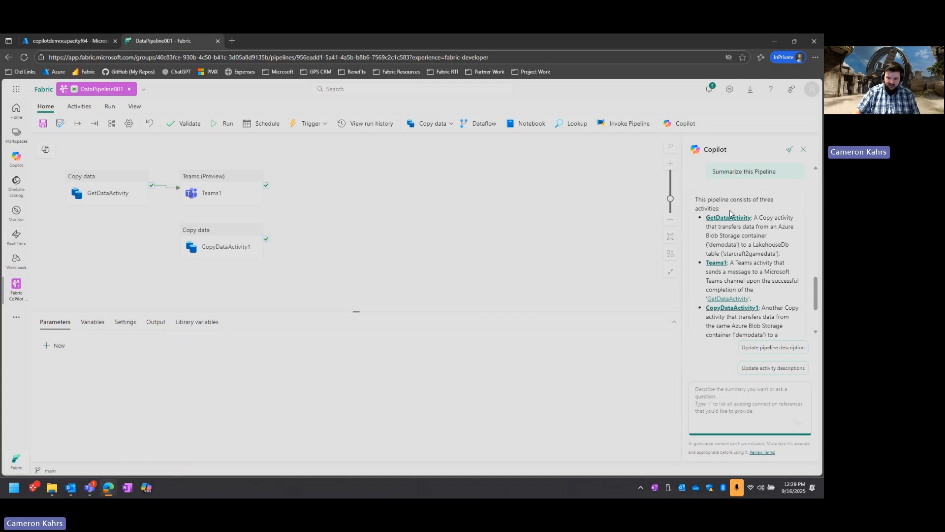
scroll(734, 231, down, 1)
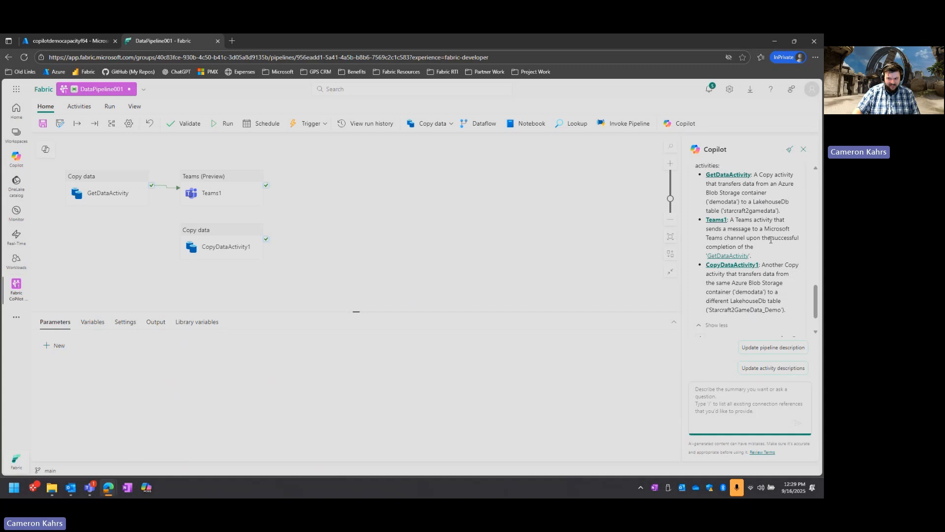
scroll(748, 282, down, 1)
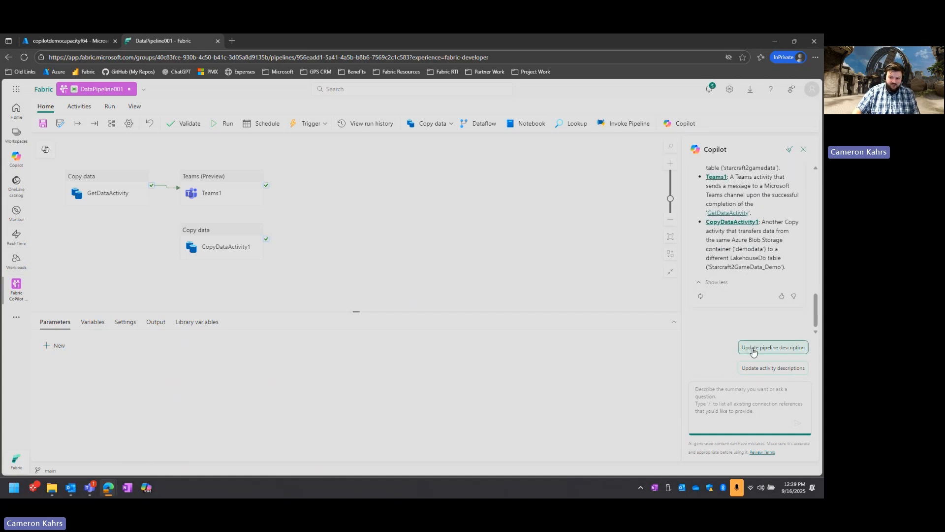
click(752, 348)
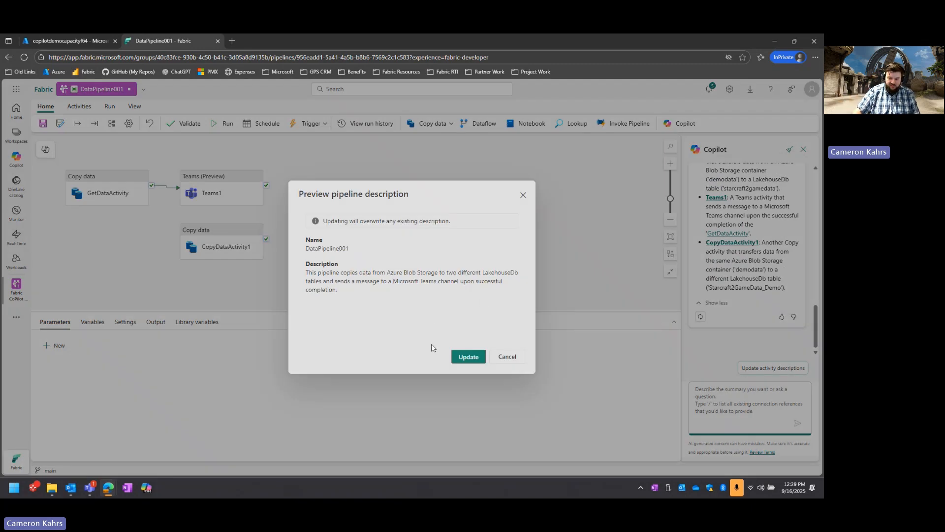
click(460, 355)
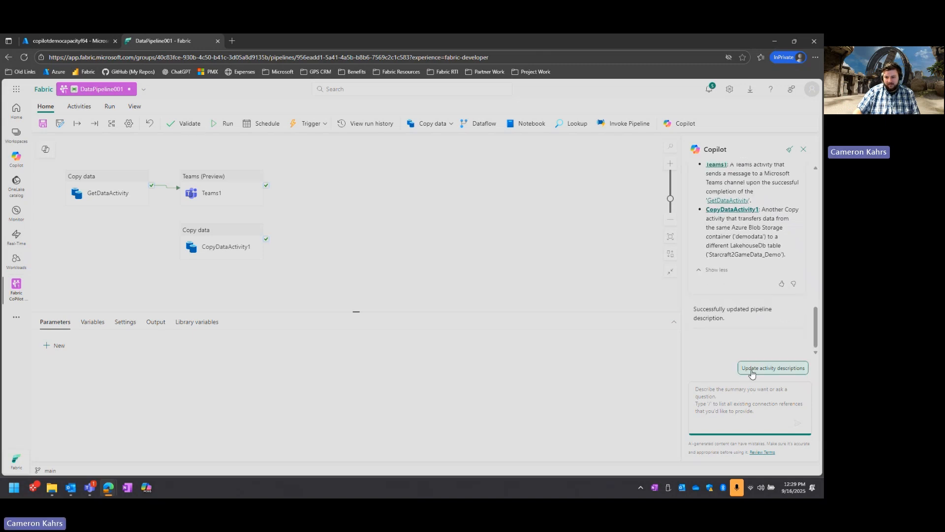
- Update the activity descriptions with Copilot's generated text, overwriting the existing ones, and save the pipeline
click(752, 373)
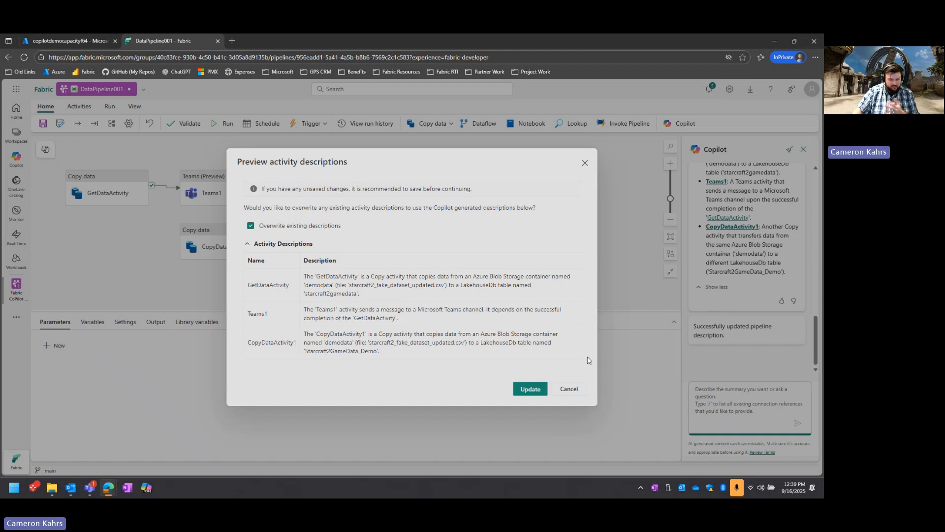
click(522, 388)
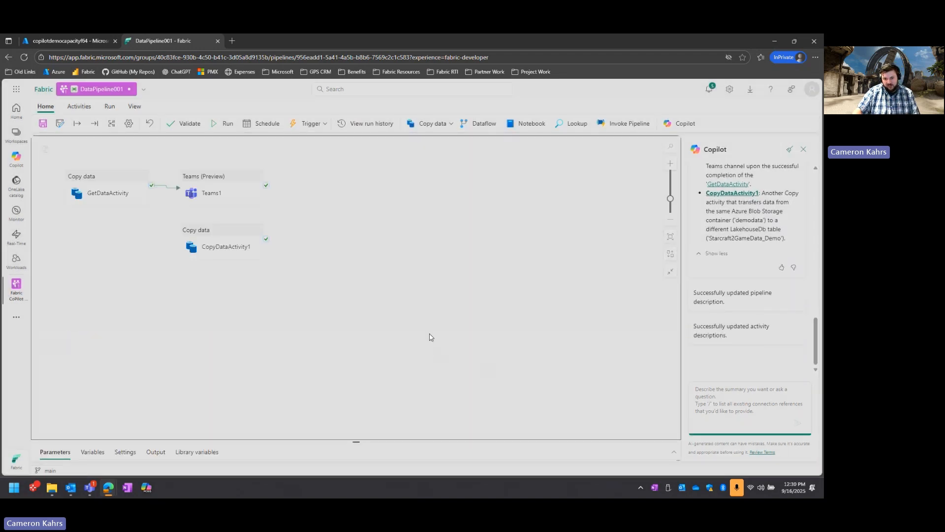
click(44, 124)
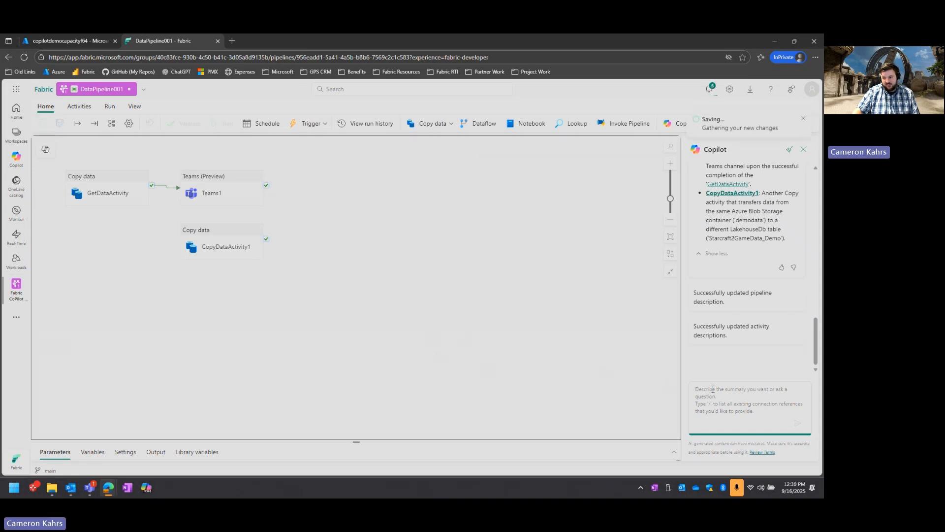
- Ask Copilot to "Run the pipeline" and enlarge the run output area to follow the activity statuses
text(R)
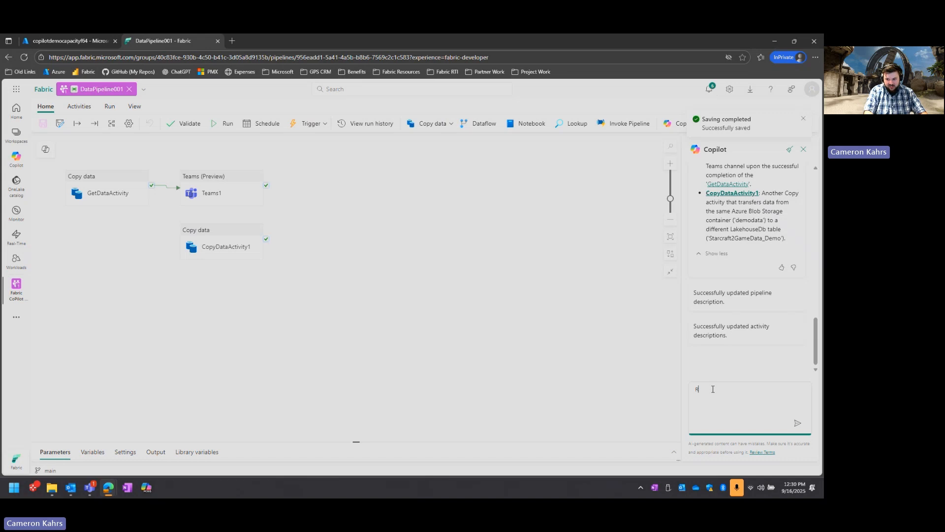
text(un the pipeline)
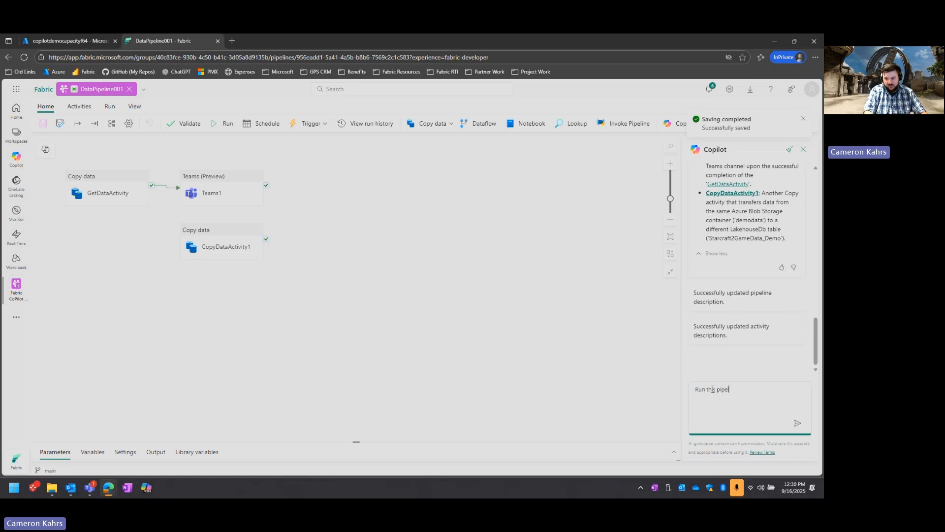
click(793, 424)
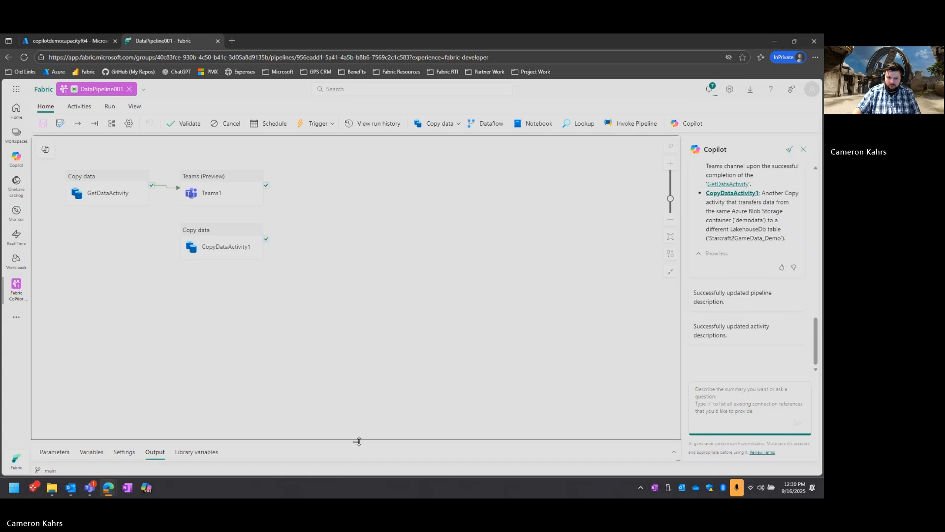
drag(356, 438, 357, 284)
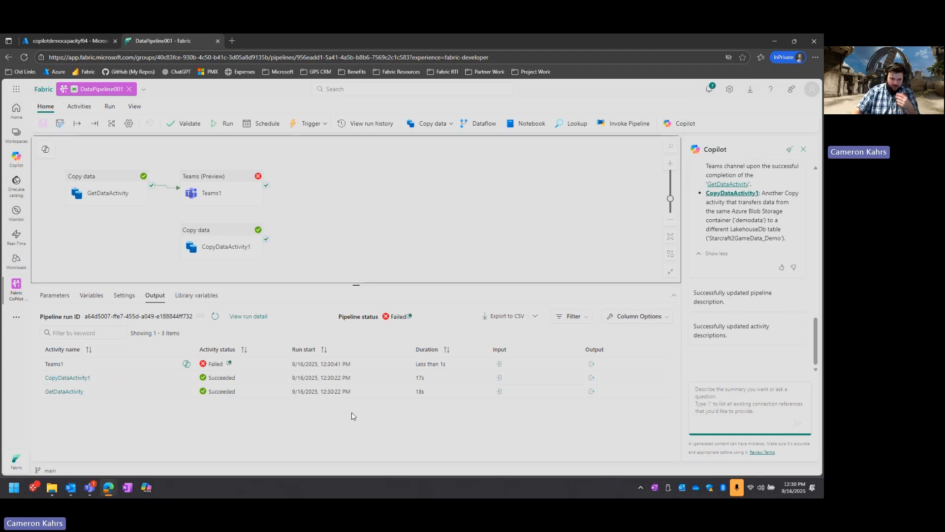
- Have Copilot explain what happened in the failed Teams1 activity and read its recommendations for fixing the problem
click(187, 365)
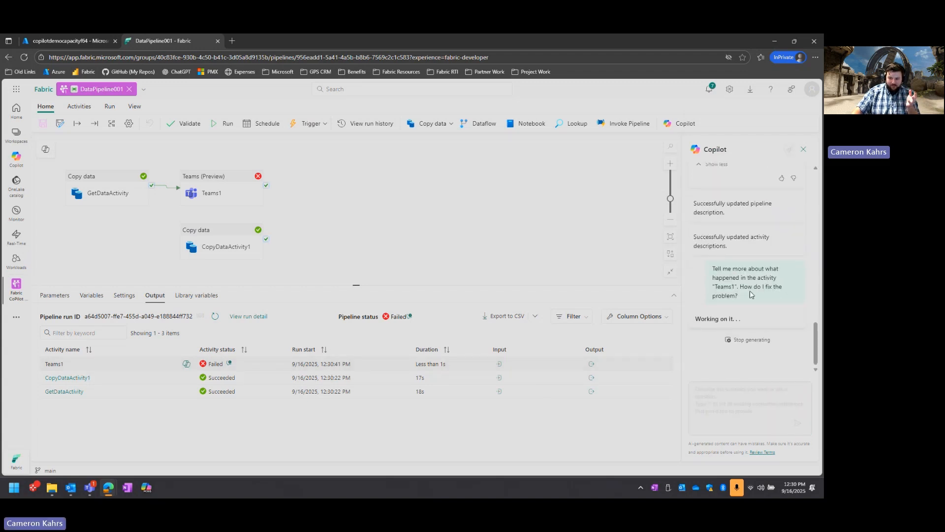
scroll(737, 303, up, 3)
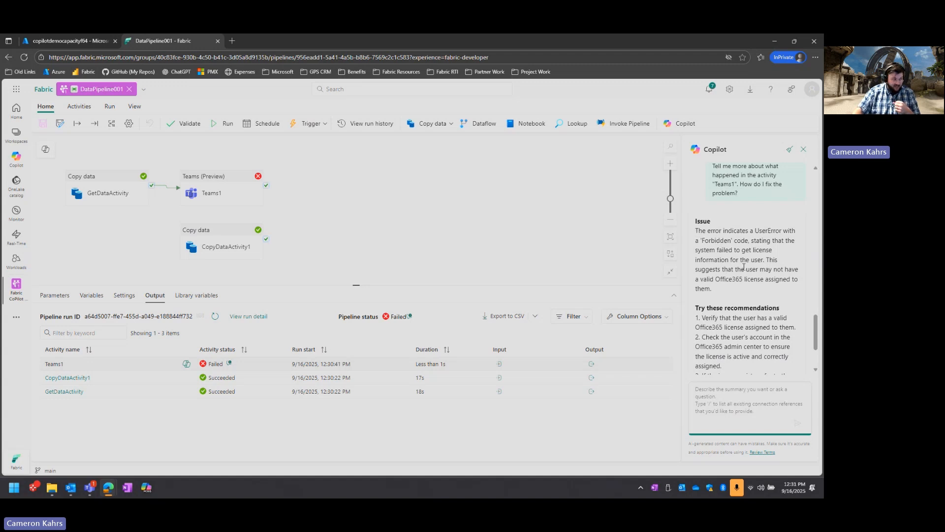
scroll(743, 263, down, 1)
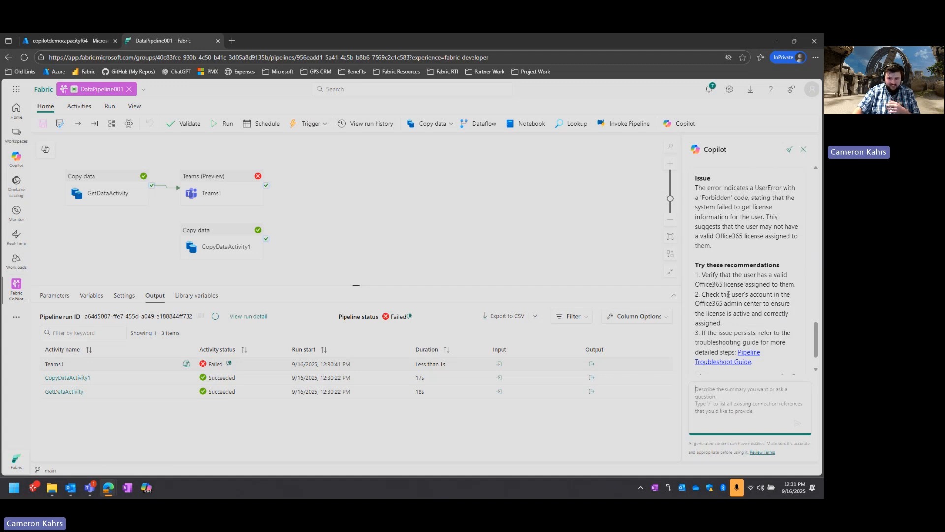
drag(727, 324, 696, 298)
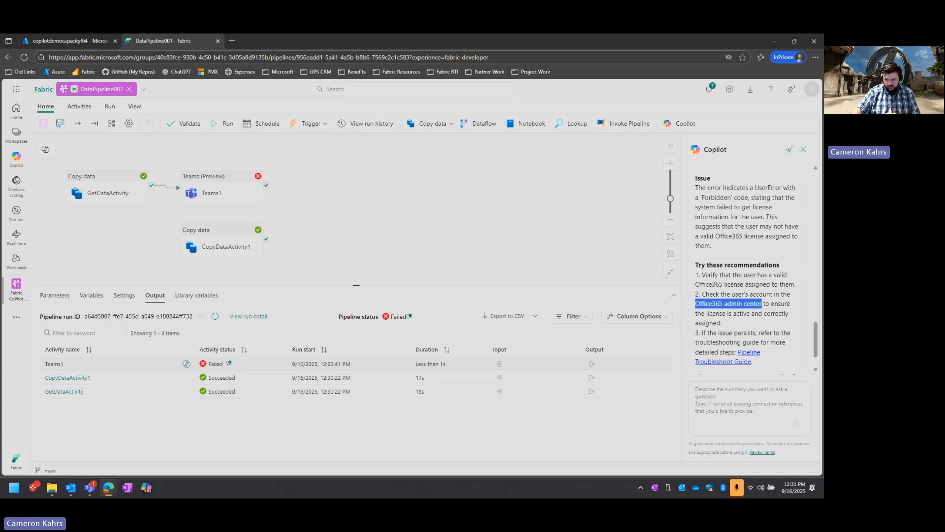
scroll(705, 324, down, 1)
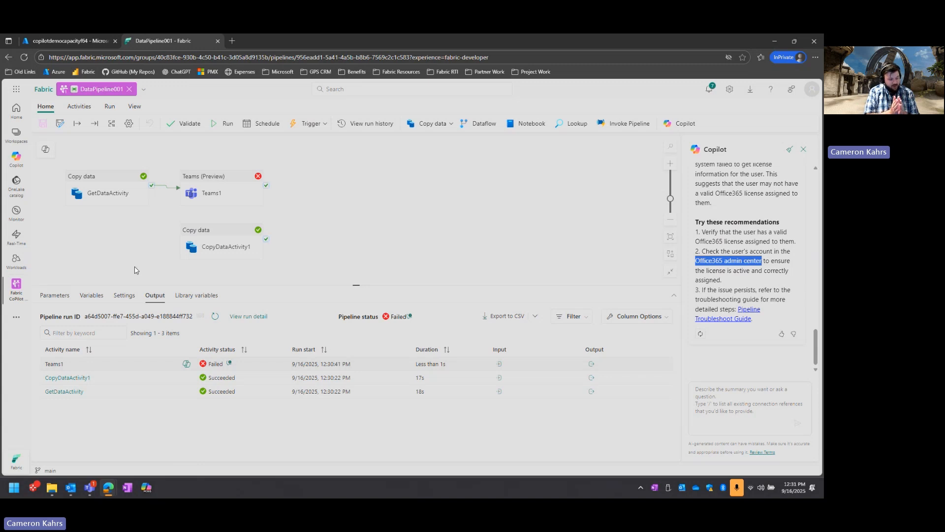
- Open Lakehouse001 from the Bronze/Silver task of the Fabric CoPilot Demos workspace
click(23, 293)
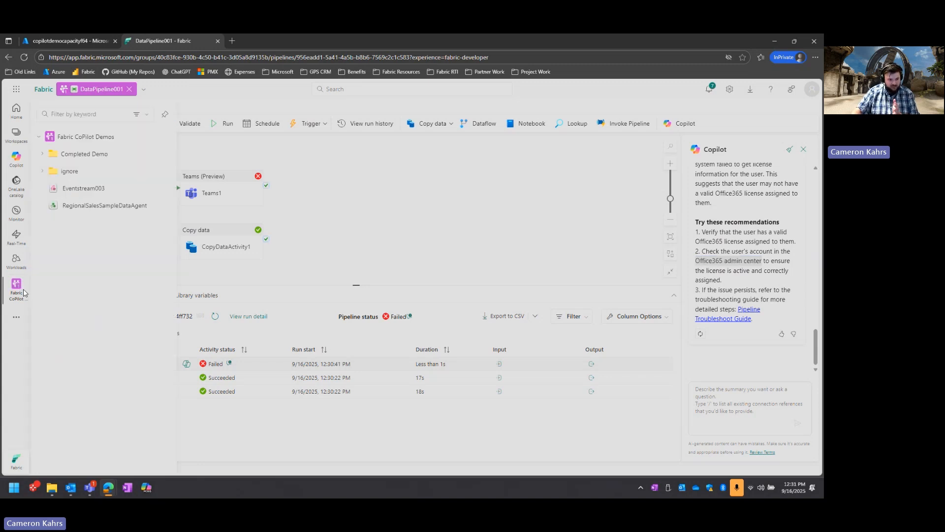
click(82, 138)
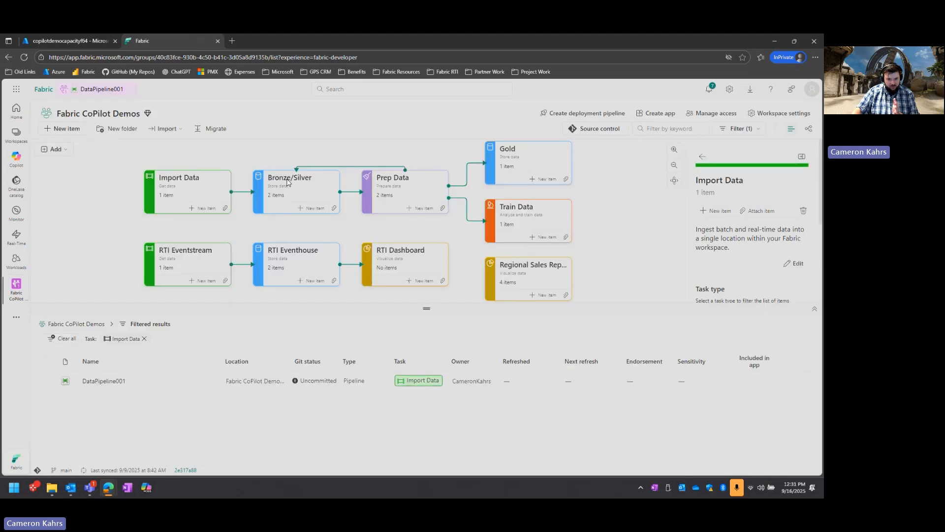
click(288, 182)
click(107, 387)
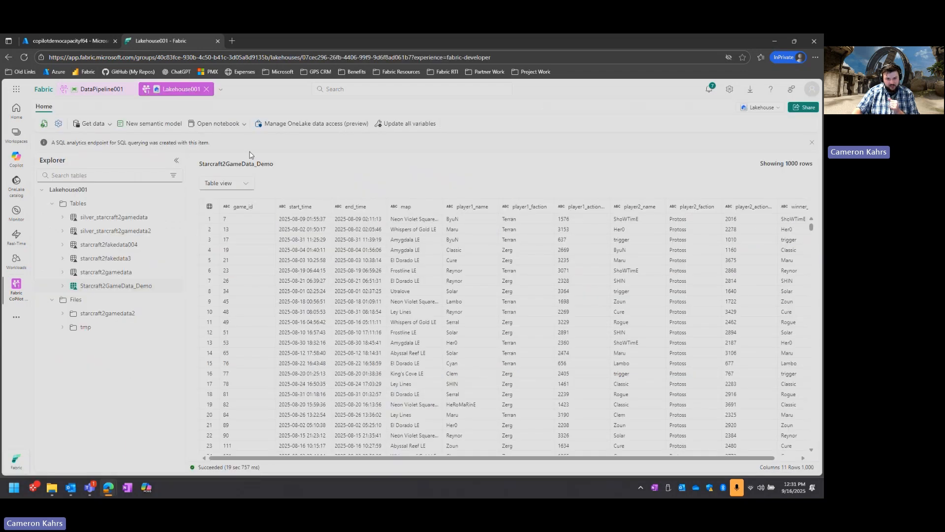
- Dismiss the lakehouse notices and look through the columns of the Starcraft2GameData_Demo table
click(812, 143)
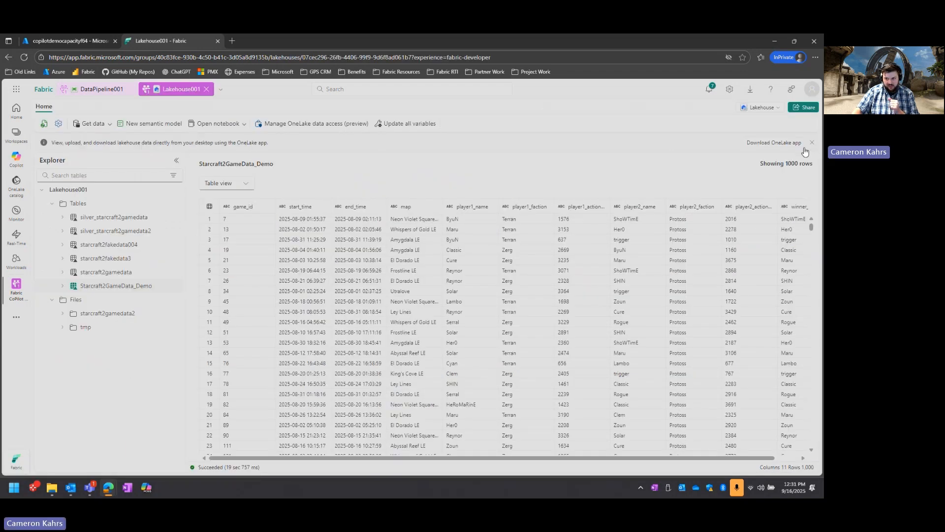
click(811, 142)
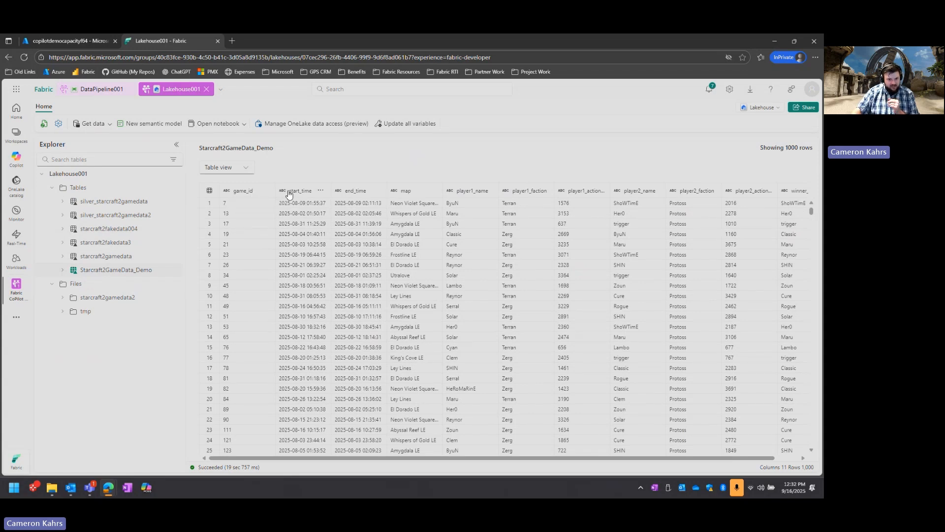
drag(357, 458, 382, 461)
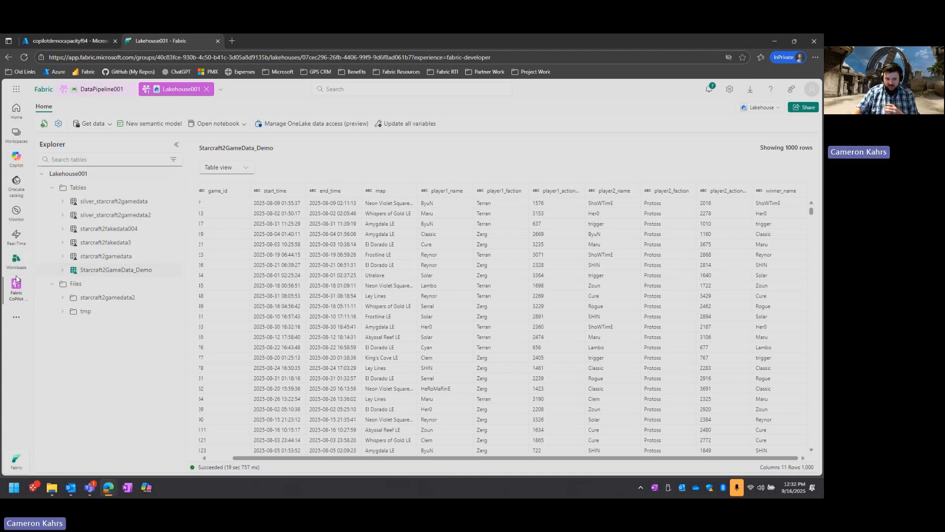
- Create a Dataflow Gen2 named Dataflow003 for the Prep Data task in the Fabric CoPilot Demos workspace
click(12, 292)
click(78, 139)
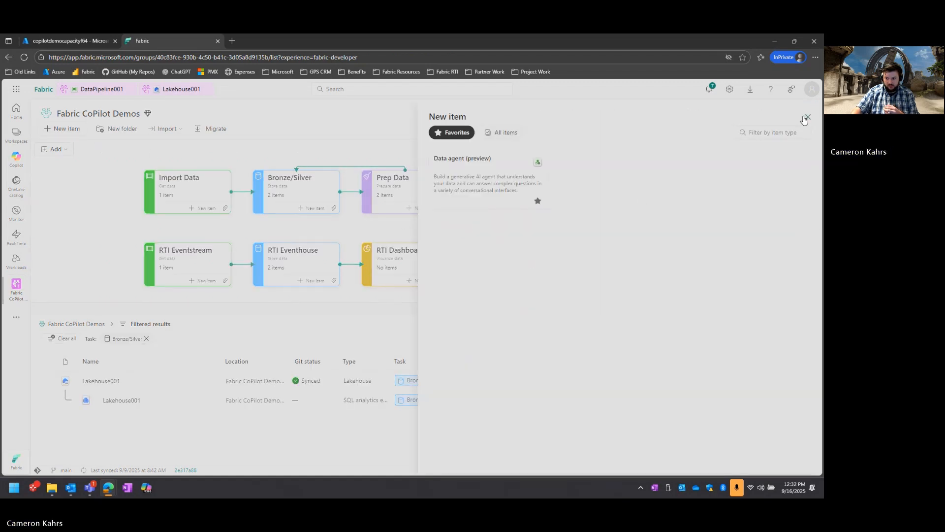
click(802, 117)
click(421, 209)
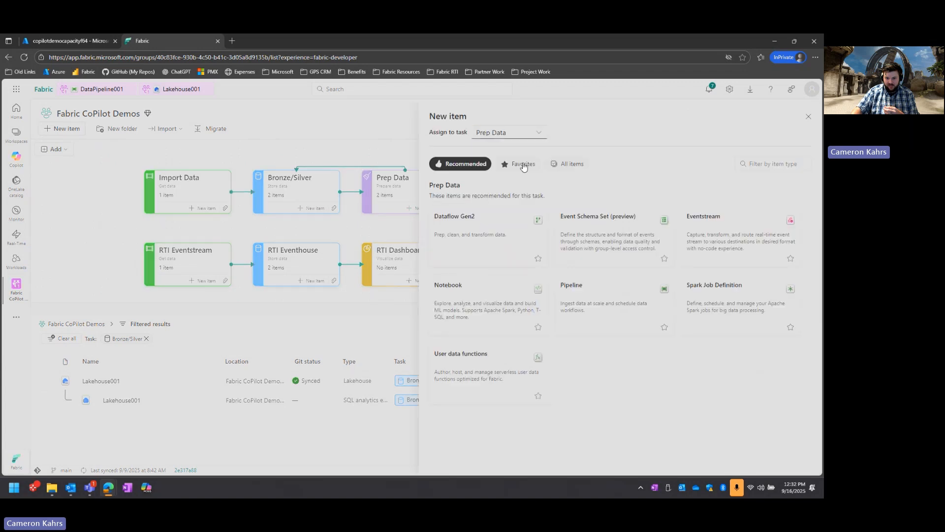
click(487, 227)
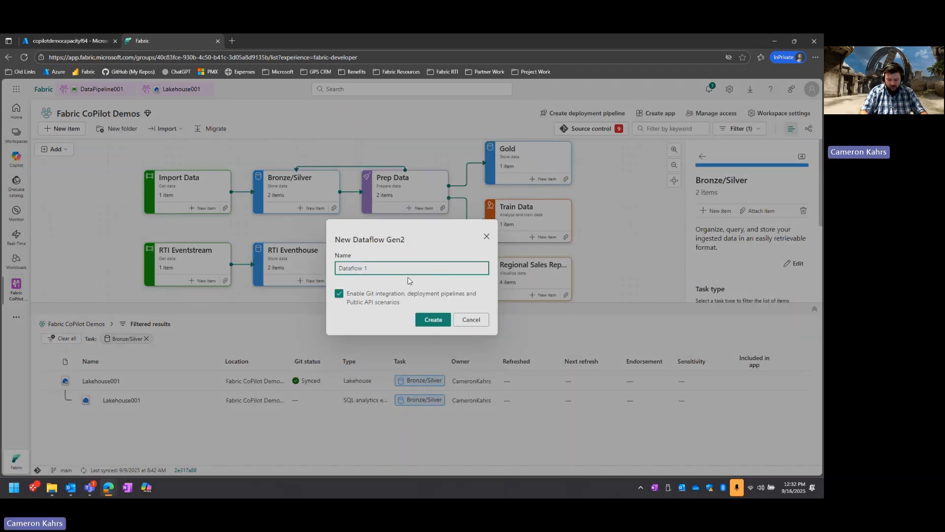
key(BackSpace)
key(BackSpace)
text(003)
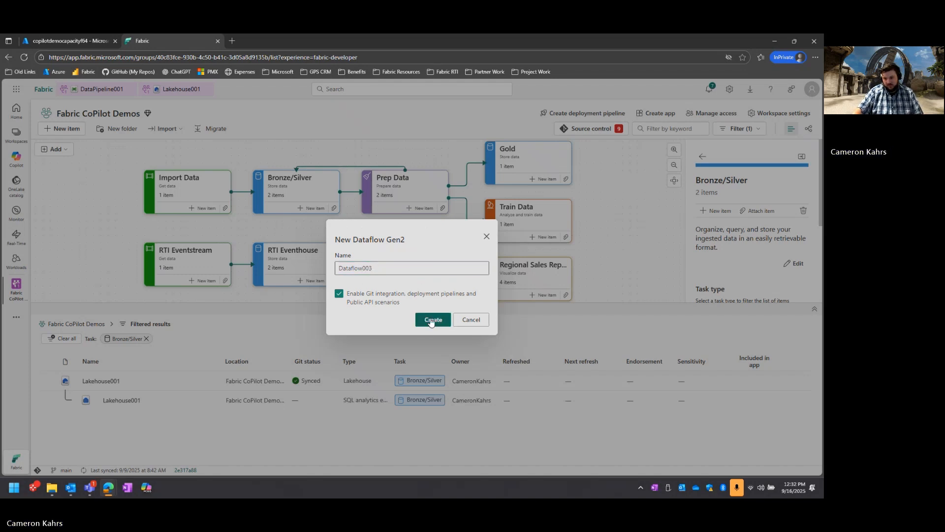
click(425, 320)
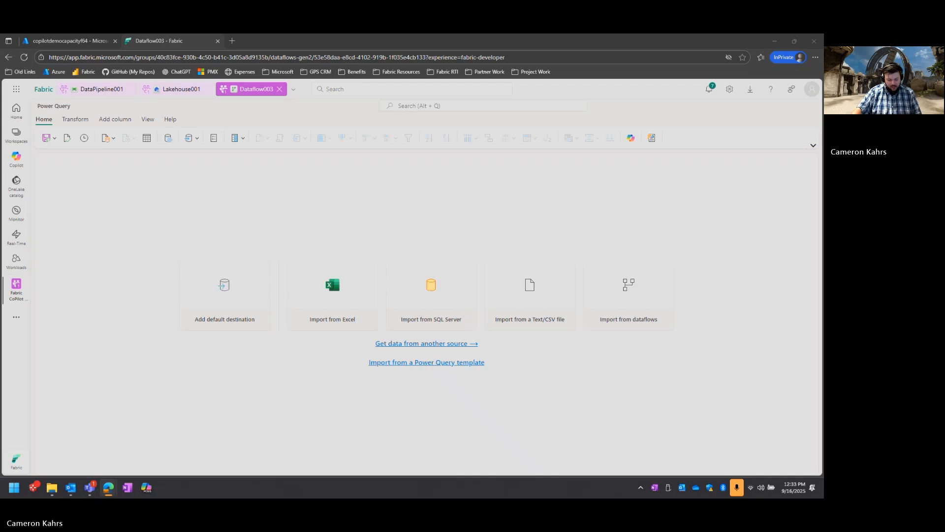
- Open Copilot in the dataflow and ask it to "get data from the Lakehouse001"
click(631, 138)
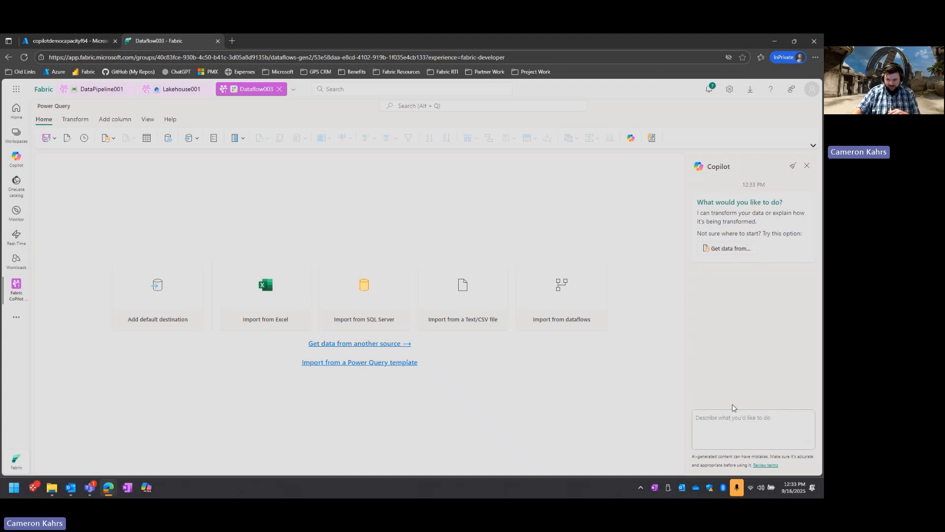
click(722, 421)
text(get data from the Lakehouse001)
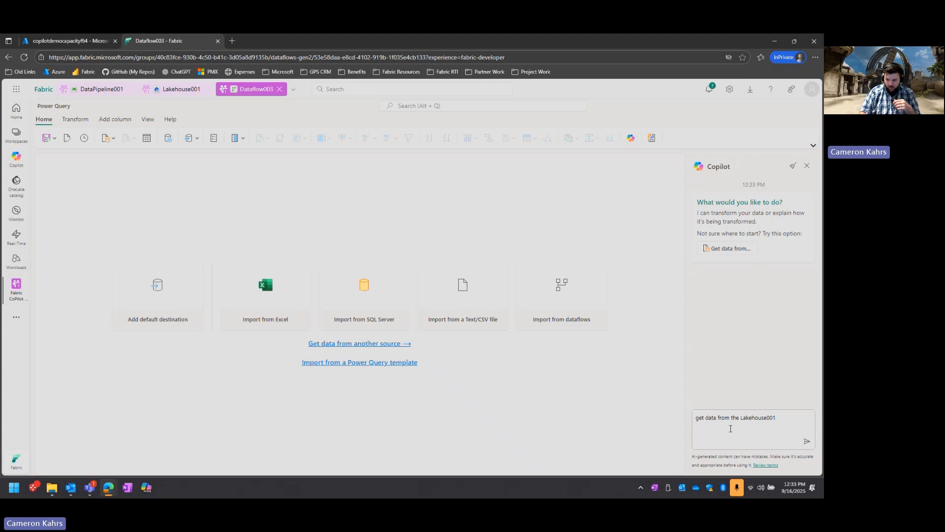
key(Return)
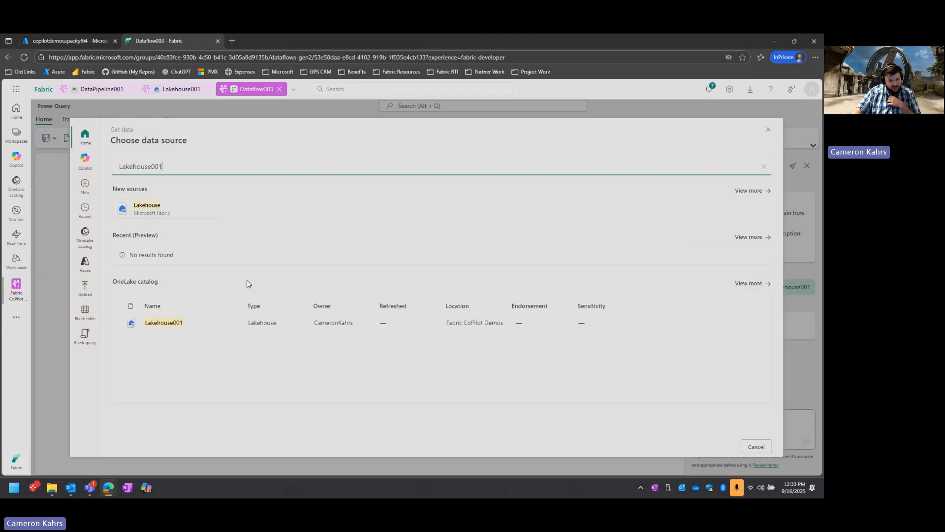
- Choose Lakehouse001 as the data source and load its Starcraft2GameData_Demo table as a query
click(169, 326)
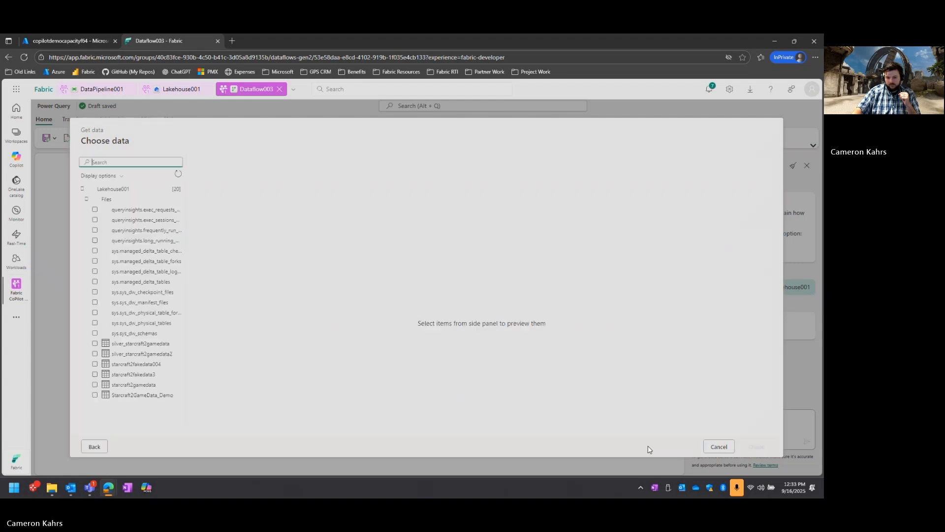
click(95, 394)
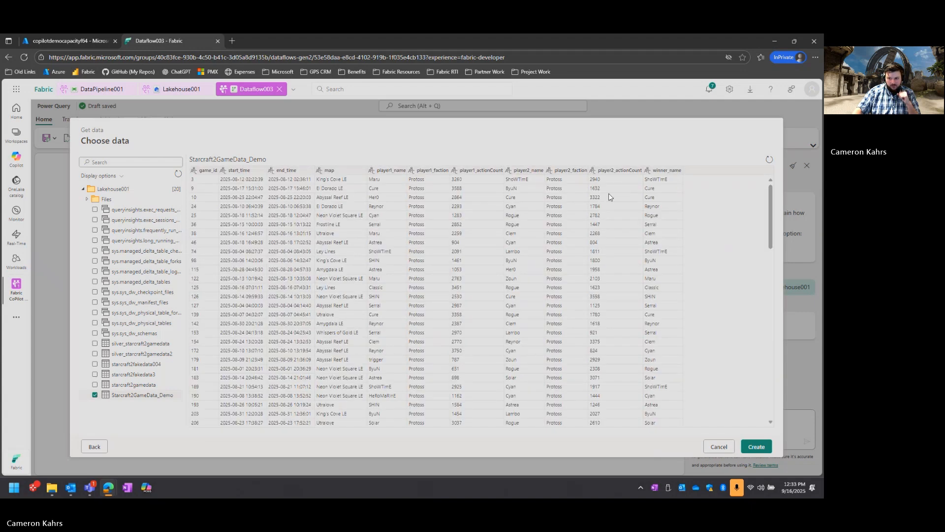
click(761, 449)
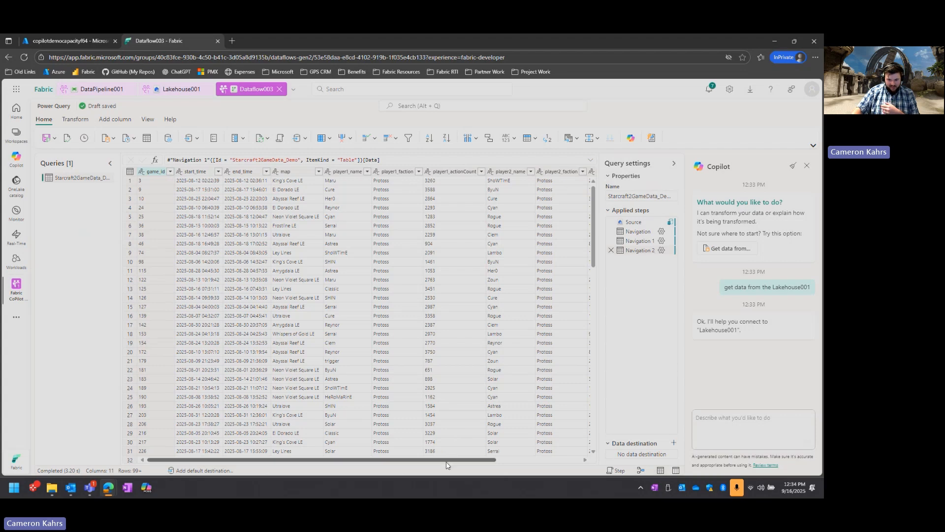
drag(458, 459, 412, 444)
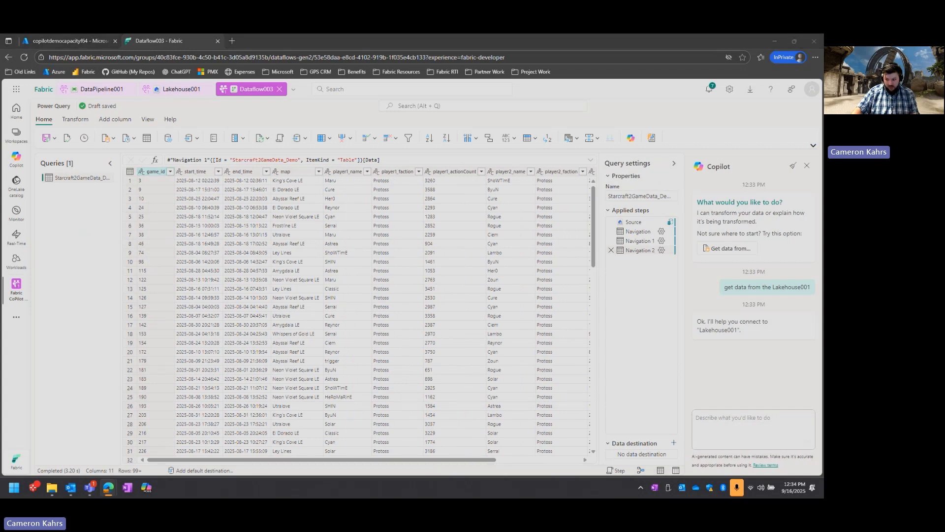
- Ask Copilot to "convert game_id, player1_actioncount, player2_actioncount to integer types, and convert start_time and end_time into datetime" and check the columns
click(724, 422)
text(convert game_id, player1_actioncount, player2_actioncount to integer types, and convert start_time and end_time into datetime)
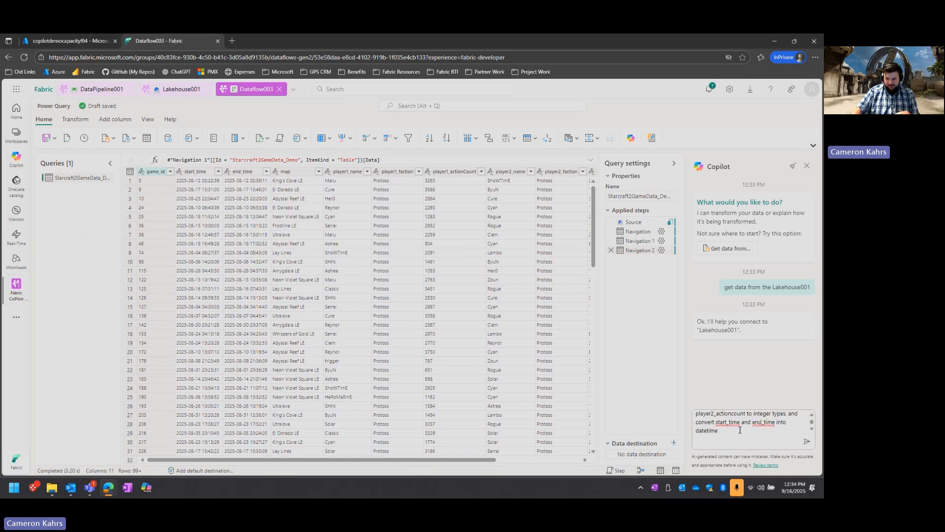
scroll(741, 432, up, 1)
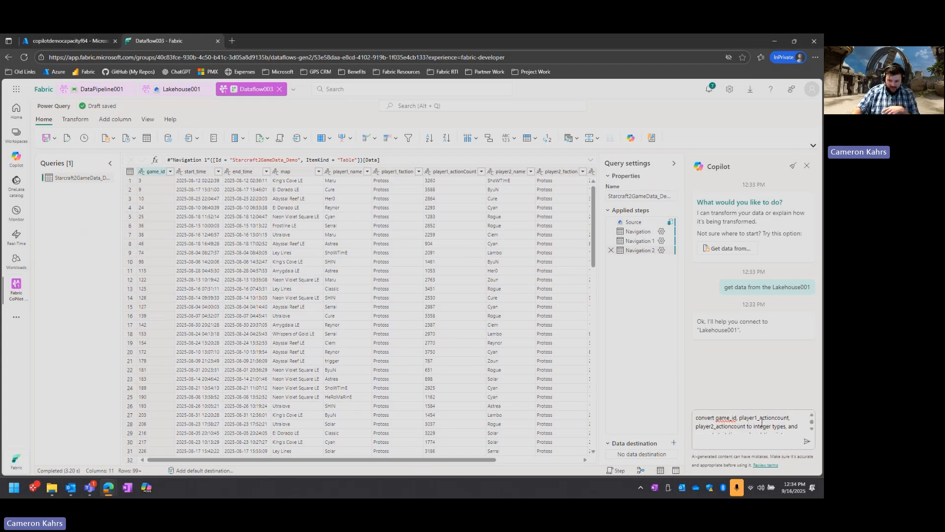
scroll(742, 429, down, 2)
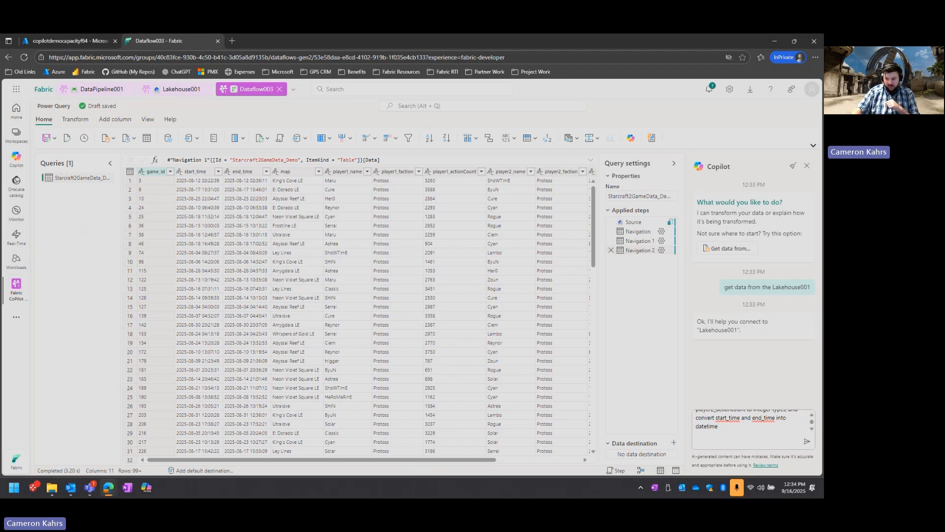
click(804, 441)
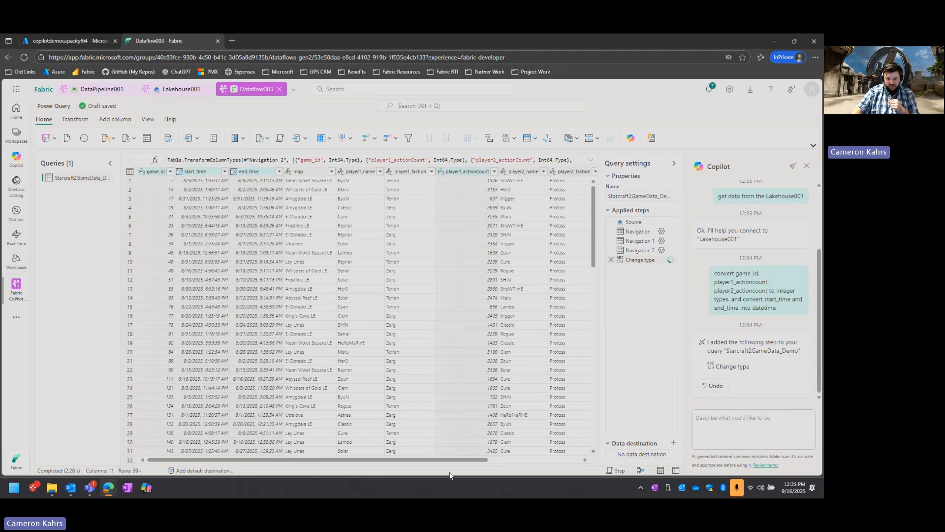
click(558, 459)
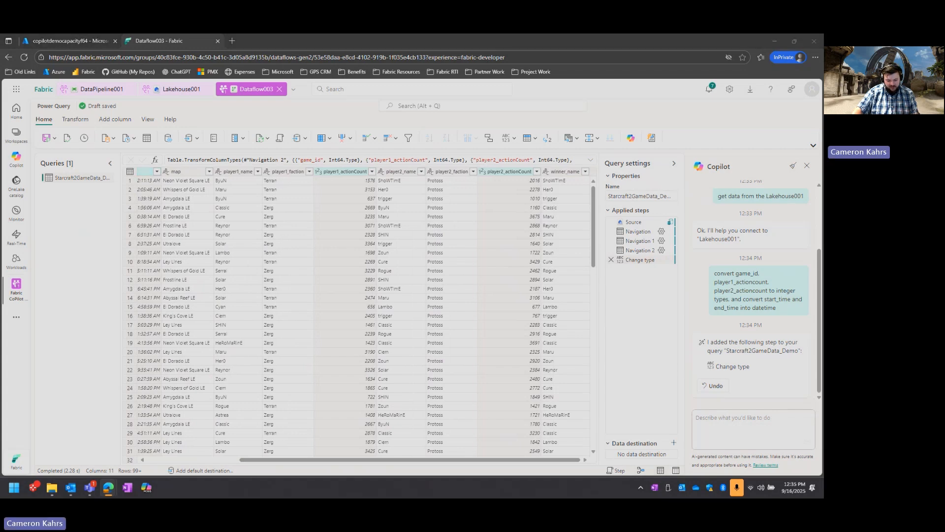
- Ask Copilot to "make a new column called game_duration_minutes that is the time between start_time and end_time, make it type decimal"
click(730, 421)
key(ctrl+v)
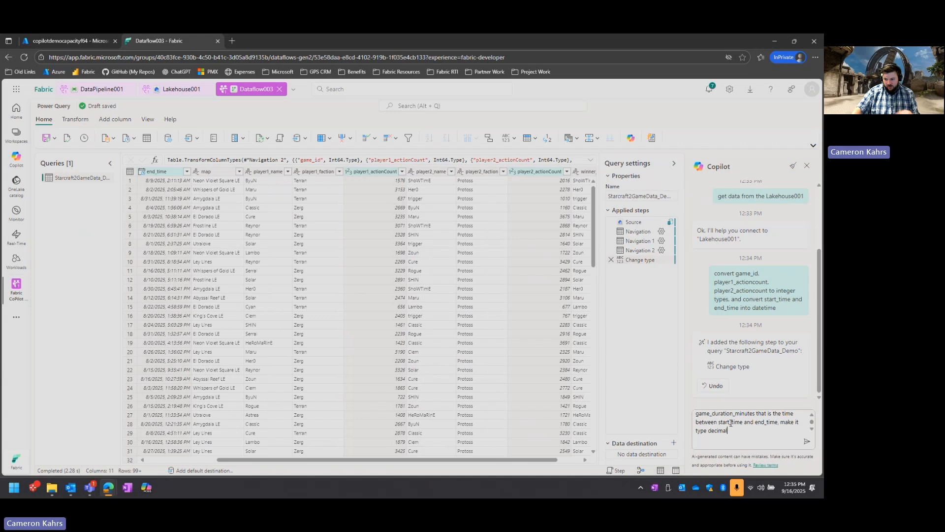
scroll(750, 432, up, 2)
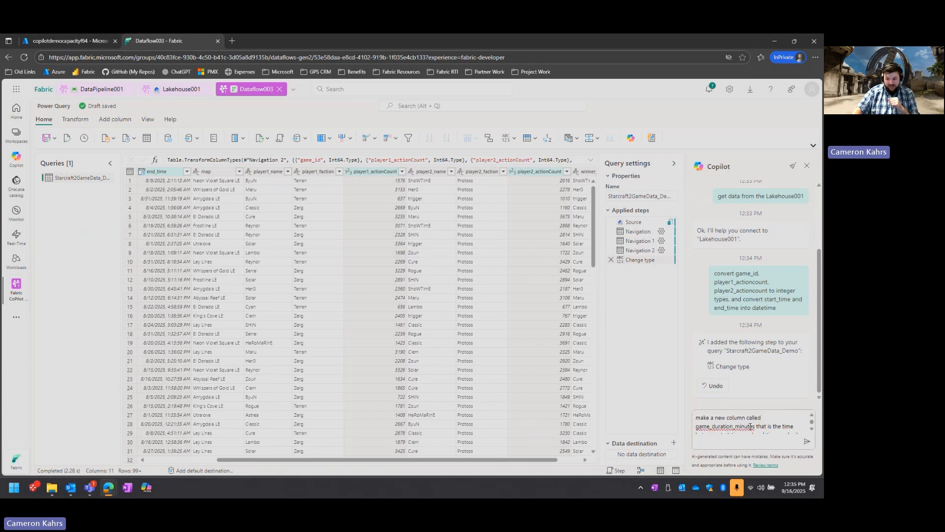
scroll(749, 425, down, 2)
scroll(747, 425, up, 2)
scroll(766, 428, down, 2)
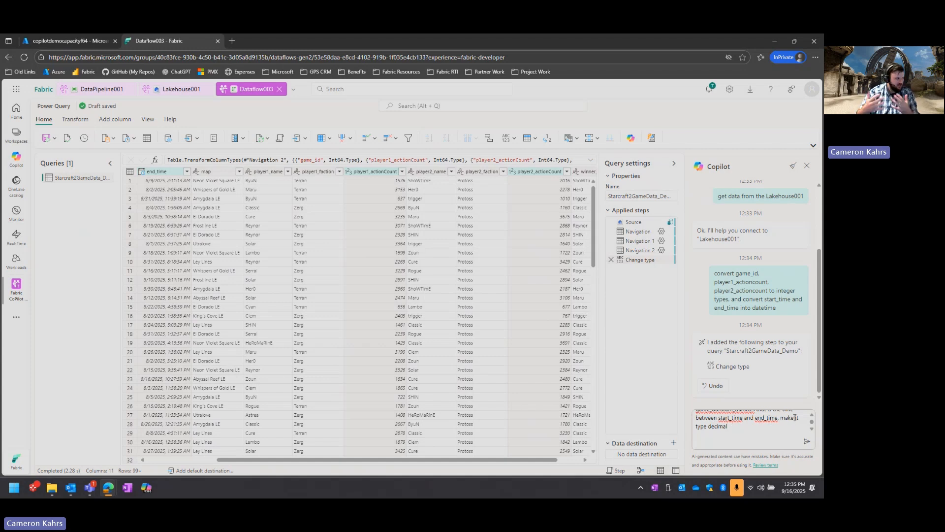
click(806, 444)
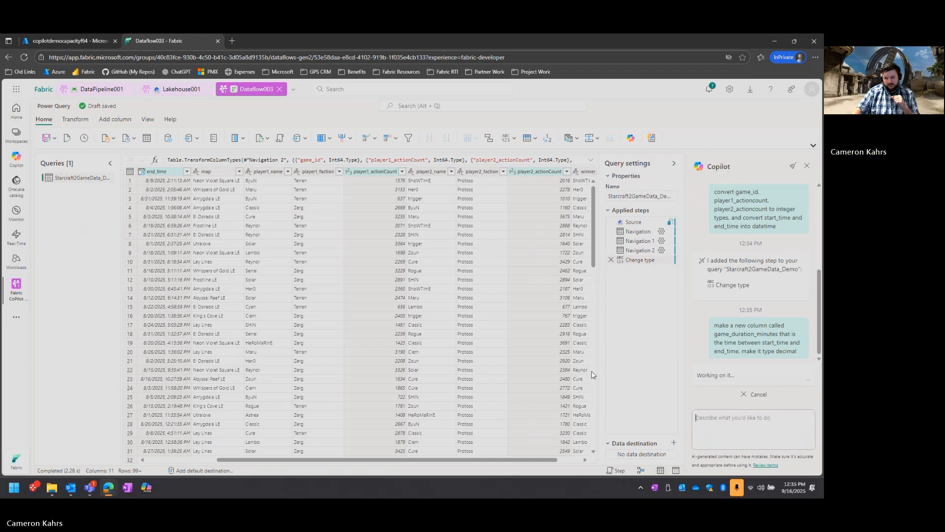
drag(525, 459, 548, 459)
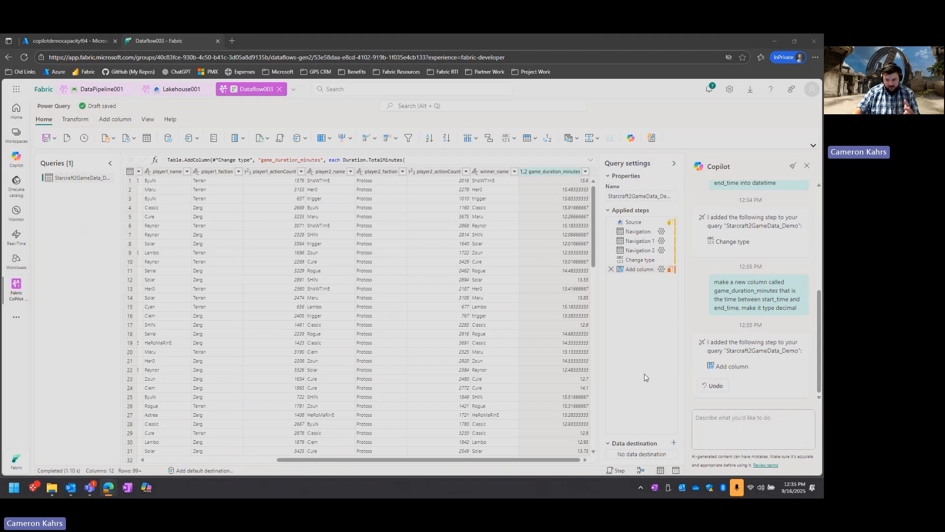
- Ask Copilot to "make a new column called winner_faction that is the winner_name match to player1_name or player2_name referencing the player1_faction or player2_faction" and check its formula
click(721, 411)
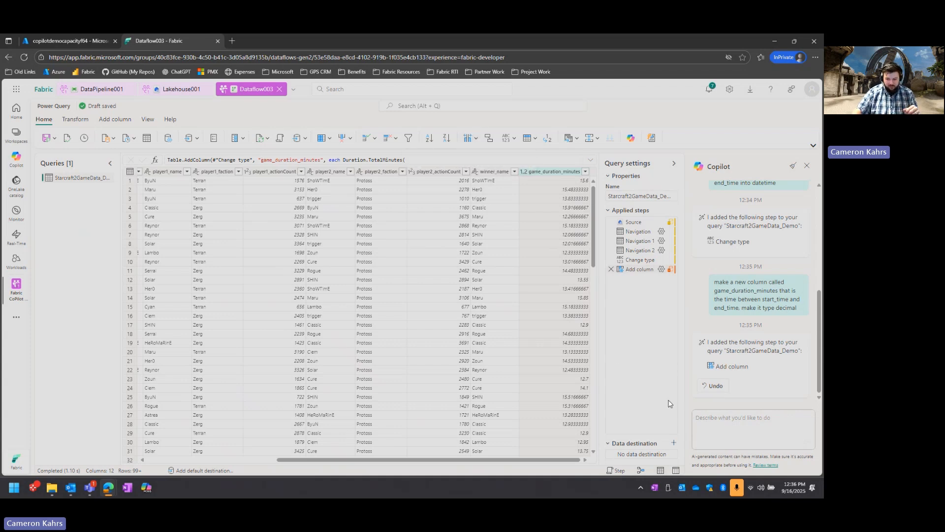
key(ctrl+v)
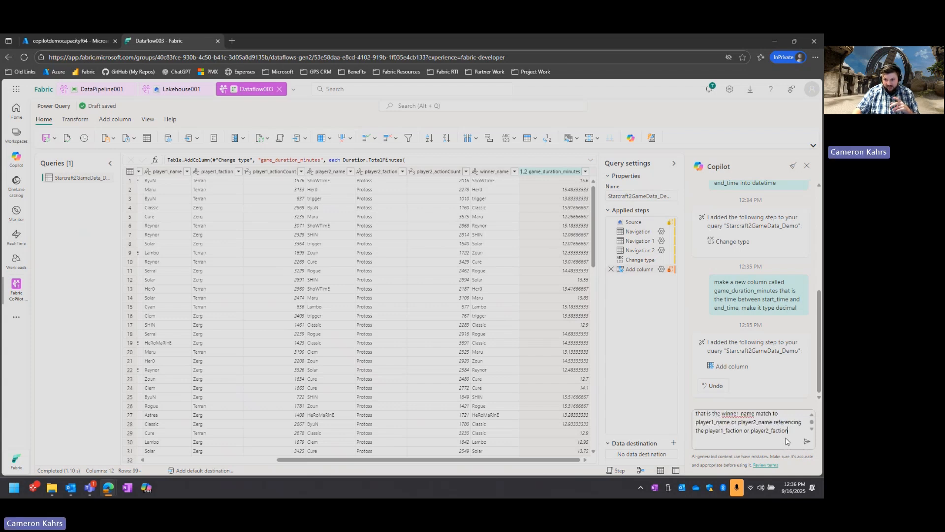
scroll(783, 429, up, 2)
scroll(781, 425, down, 3)
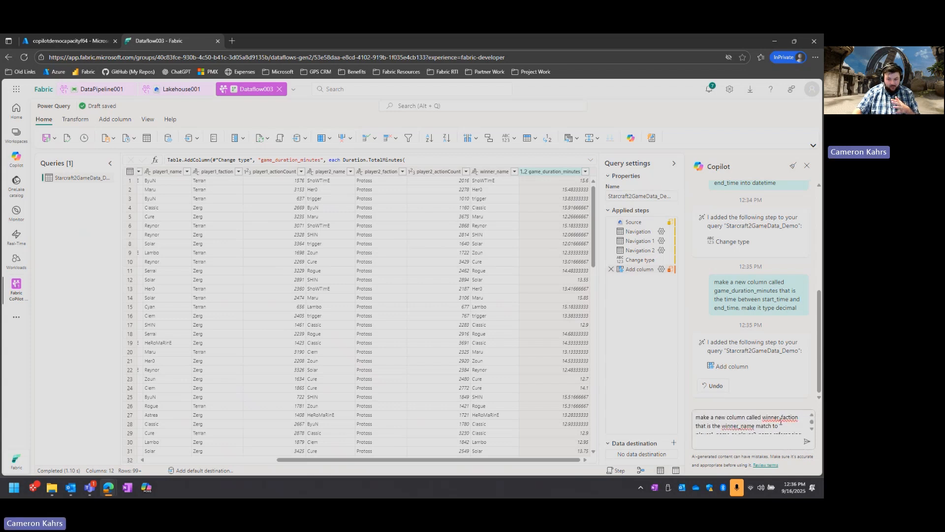
click(807, 441)
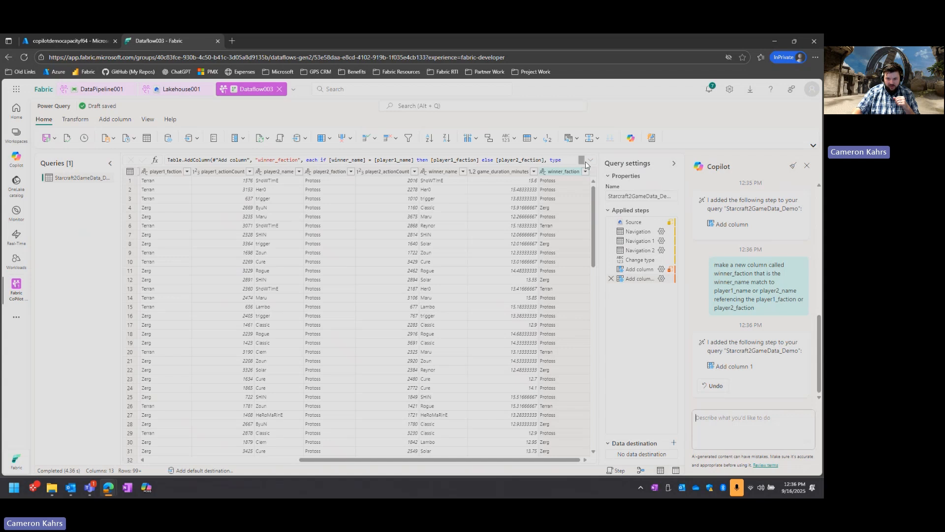
click(290, 161)
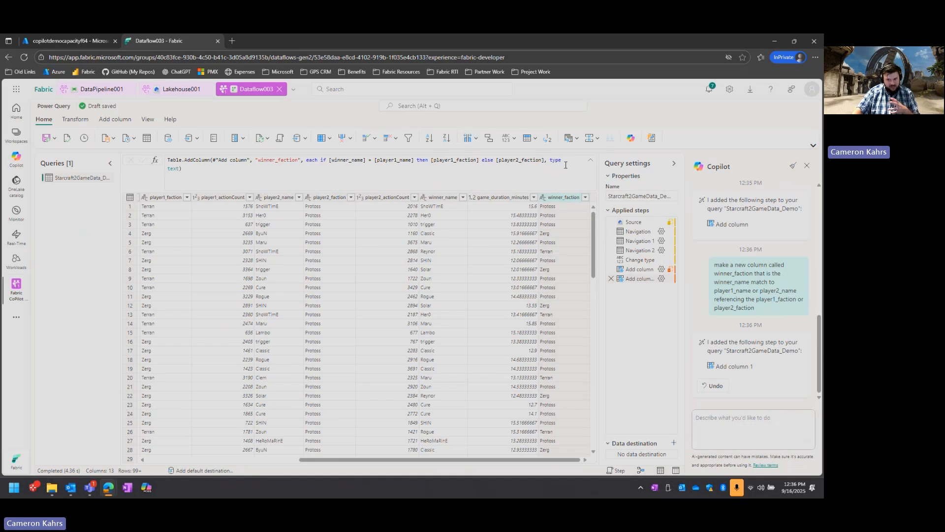
click(591, 164)
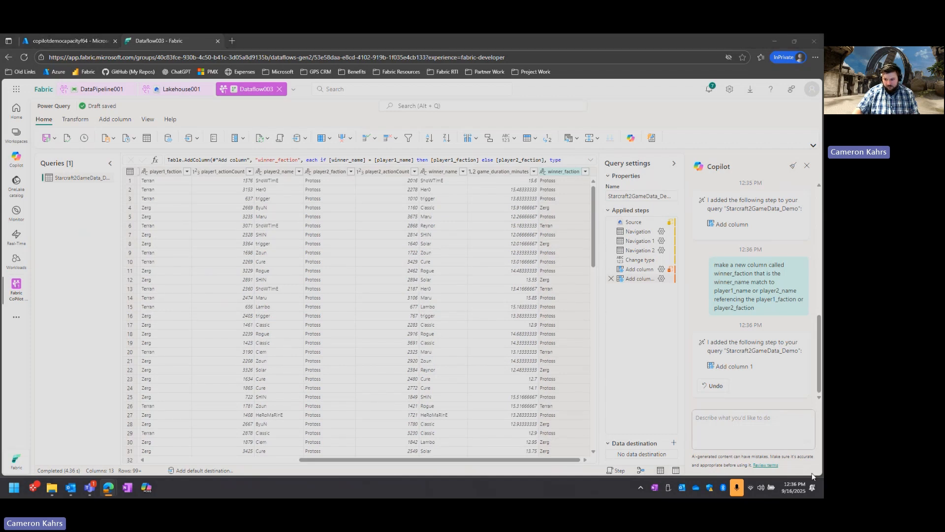
- Ask Copilot to "create a new column called player1_apm that takes player1_actioncount divided by the game_duration_minutes, round to whole number"
click(726, 425)
key(ctrl+v)
scroll(761, 431, up, 2)
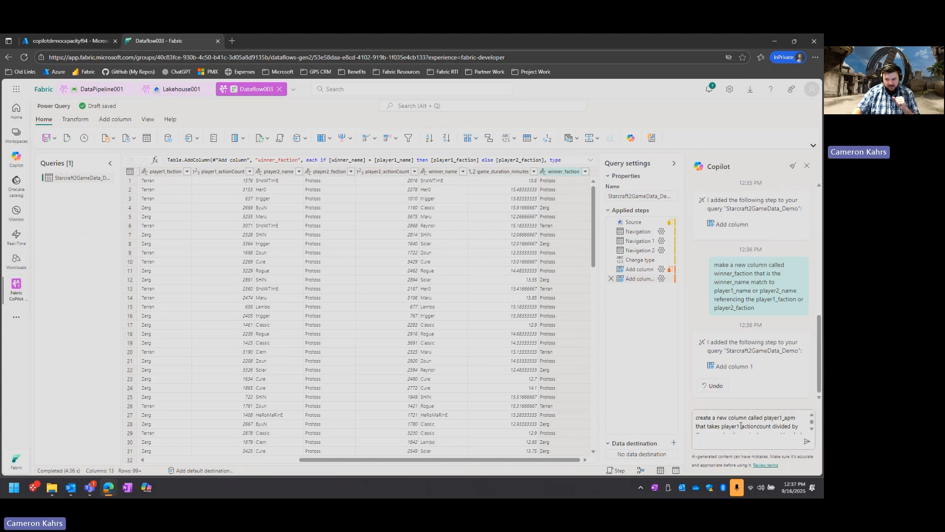
scroll(741, 426, down, 2)
scroll(737, 425, up, 2)
scroll(733, 425, down, 2)
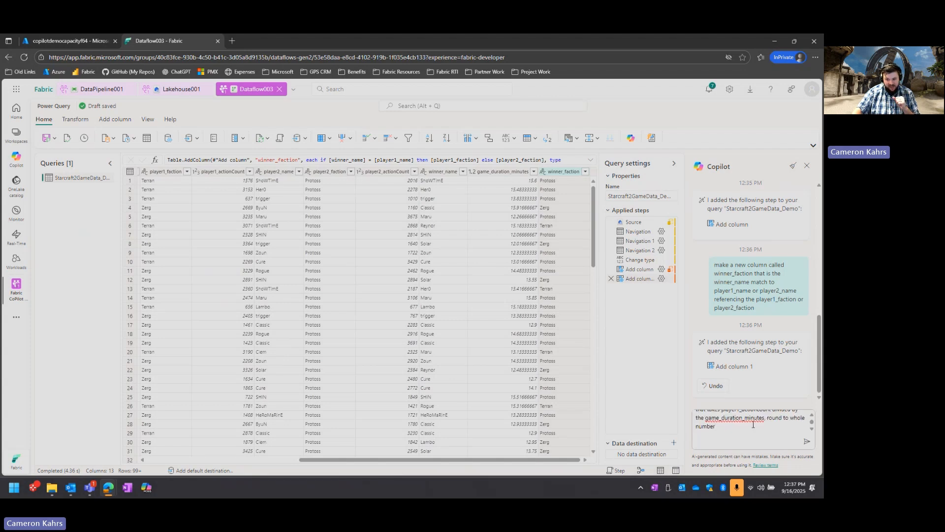
click(807, 442)
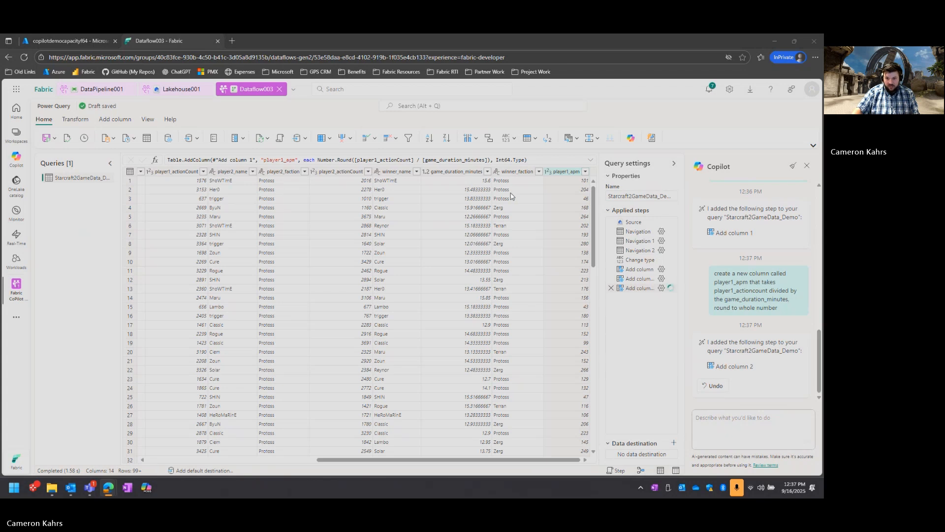
- Ask Copilot to "create a new column called player2_apm that takes player2_actioncount divided by the game_duration_minutes, round to whole number"
click(706, 421)
text(create a new column called player2_apm that takes player2_actioncount divided by the game_duration_minutes, round to whole number)
key(Return)
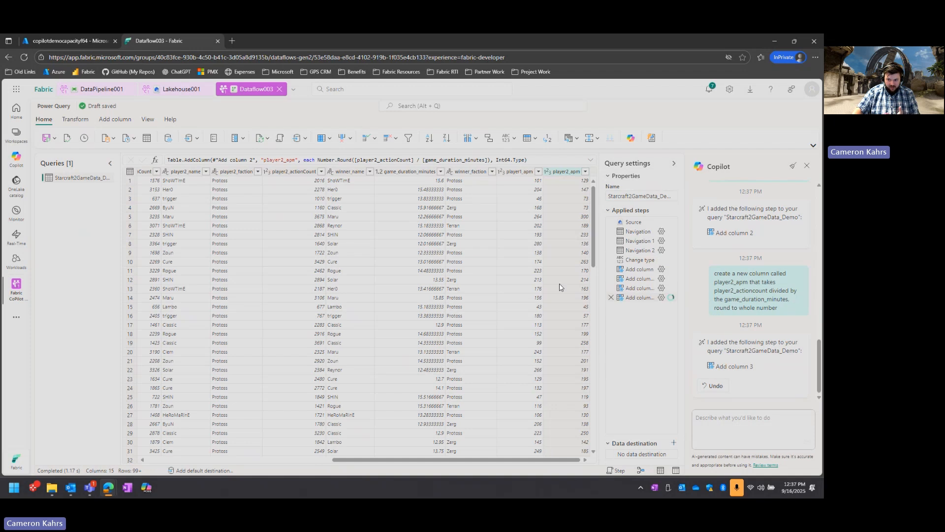
click(810, 414)
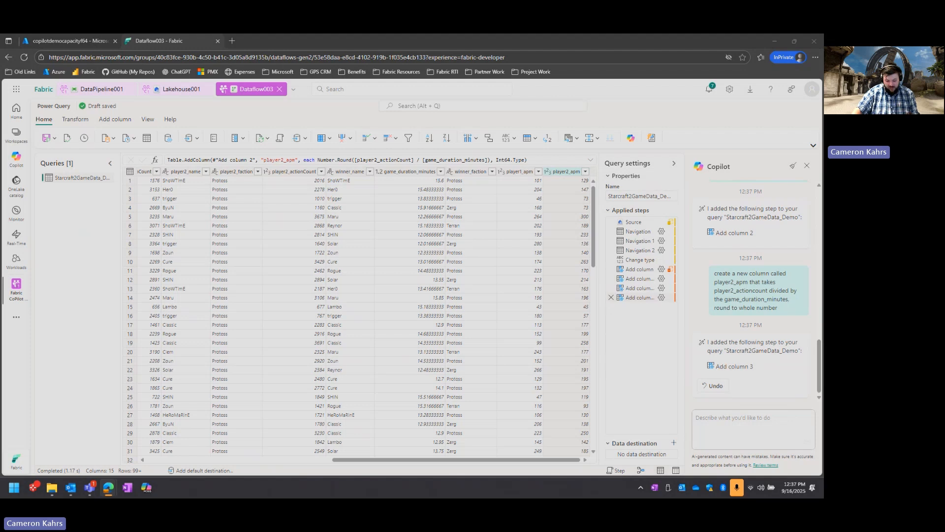
- Ask Copilot to "provide a summary of this query and applied steps" and read through its explanation of each step
click(712, 422)
text(provide a summary of this query and applied steps)
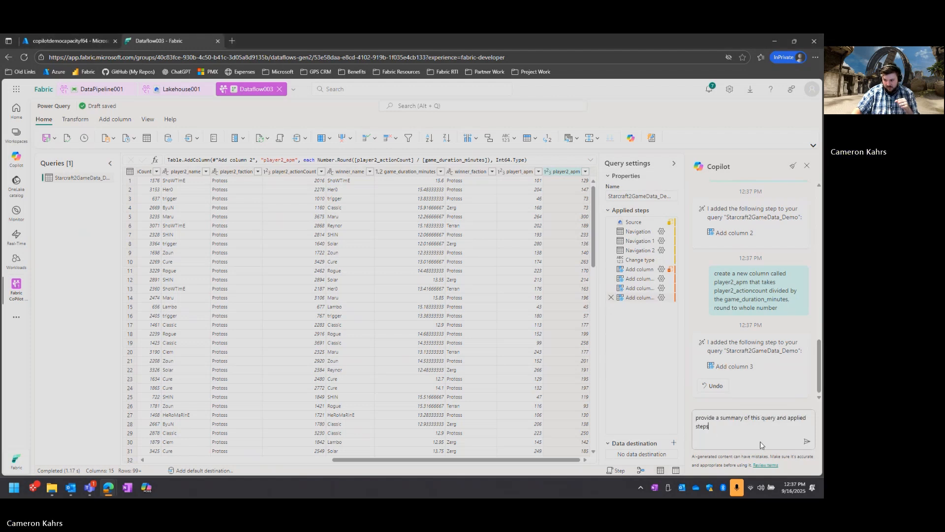
click(807, 442)
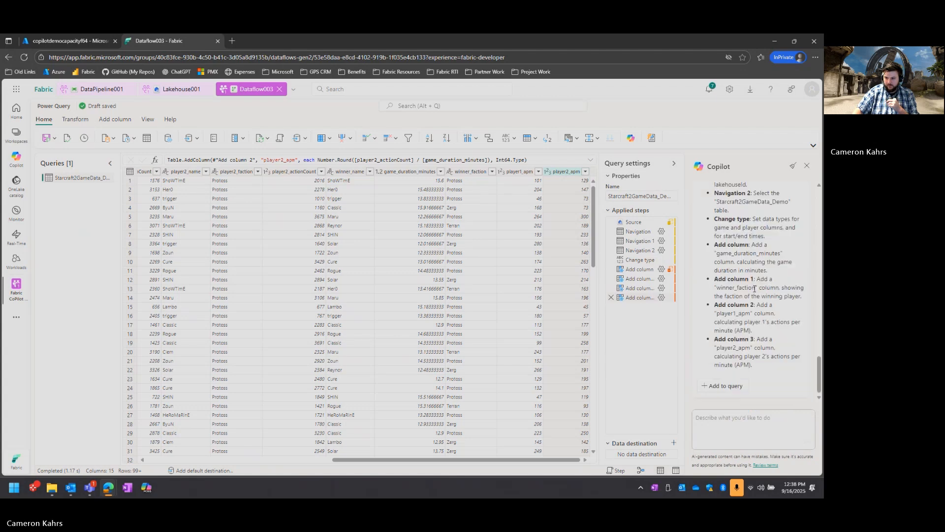
scroll(754, 289, up, 4)
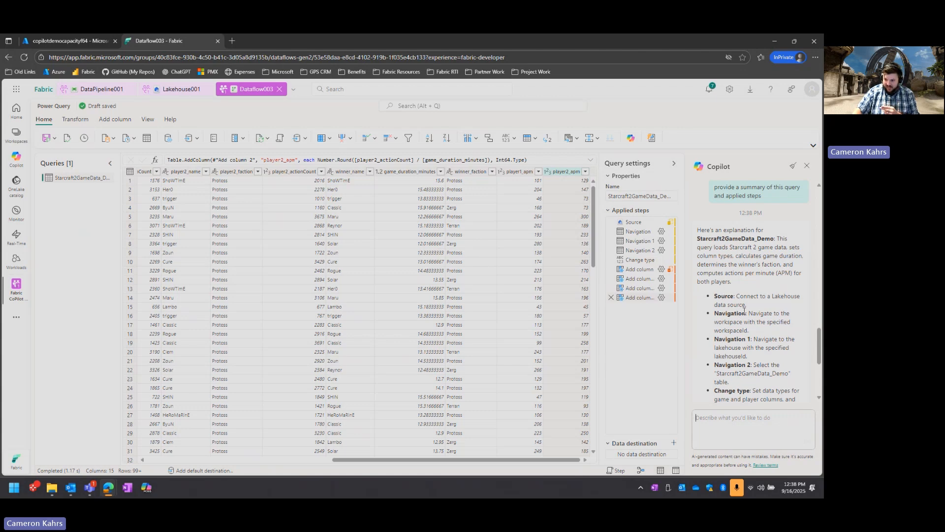
scroll(741, 275, down, 4)
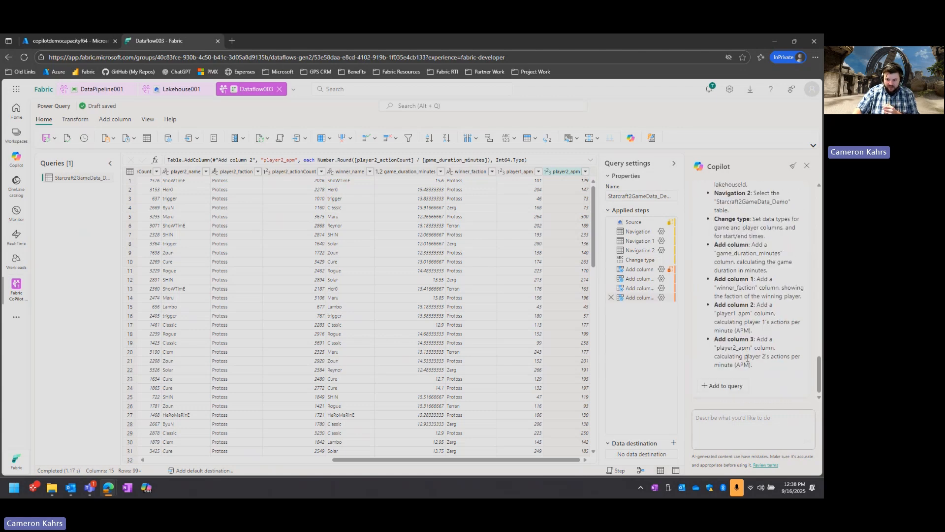
scroll(742, 315, up, 2)
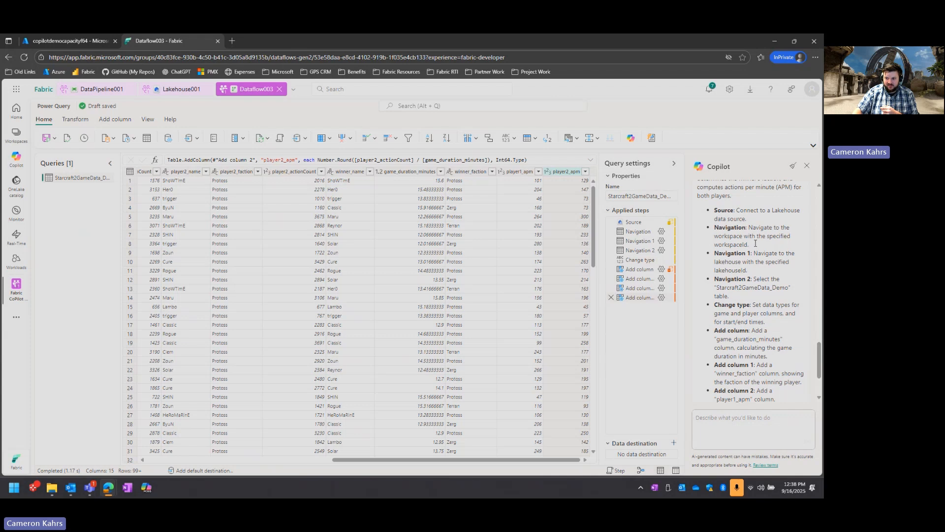
drag(754, 244, 714, 237)
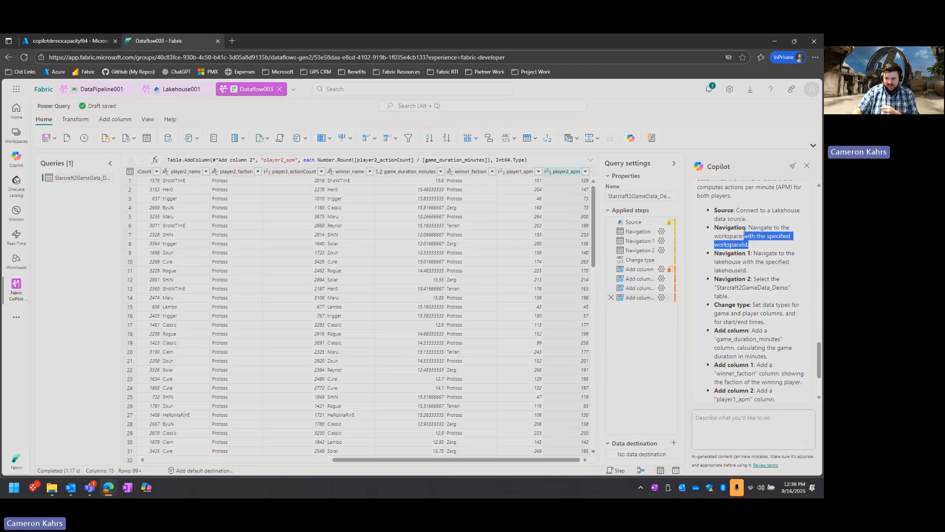
drag(748, 270, 748, 253)
drag(748, 294, 748, 279)
scroll(727, 298, down, 2)
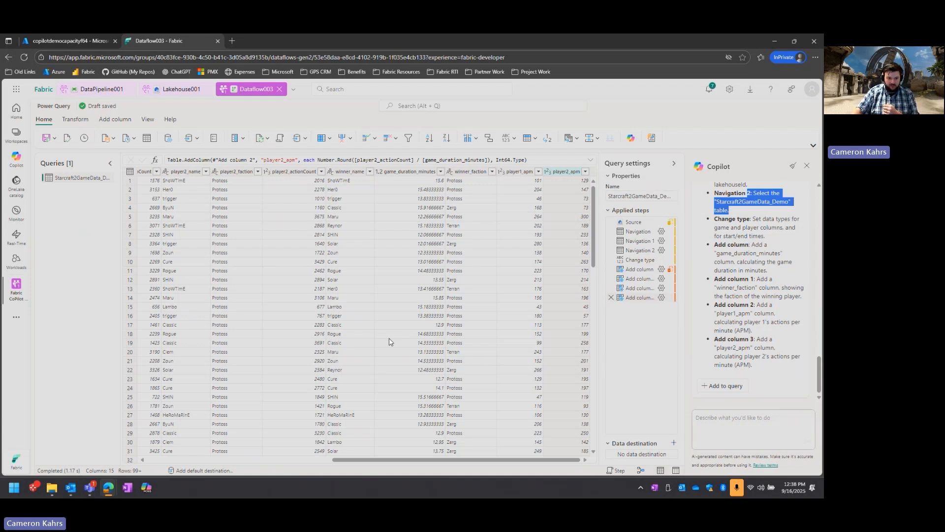
- Open Warehouse001 from the Gold task in the Fabric CoPilot Demos workspace and look through the starcraft2gamedata table's columns
click(15, 291)
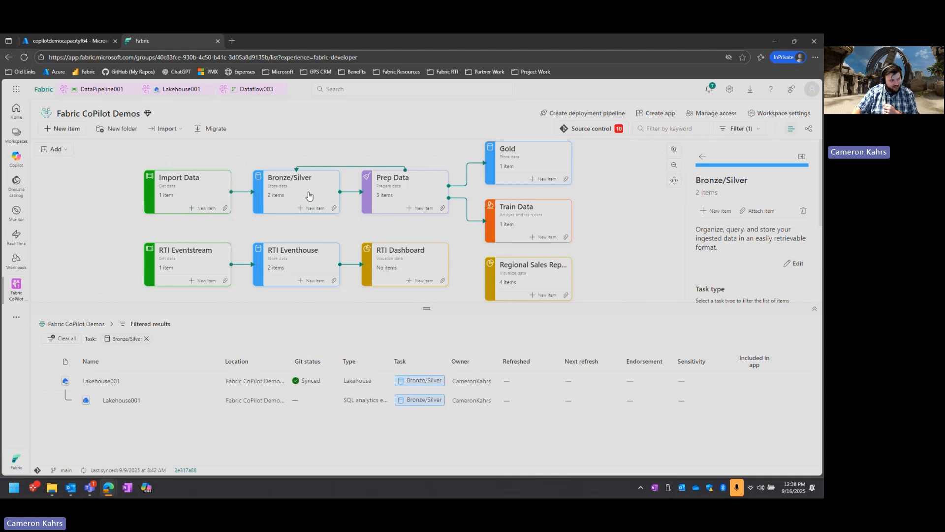
click(406, 190)
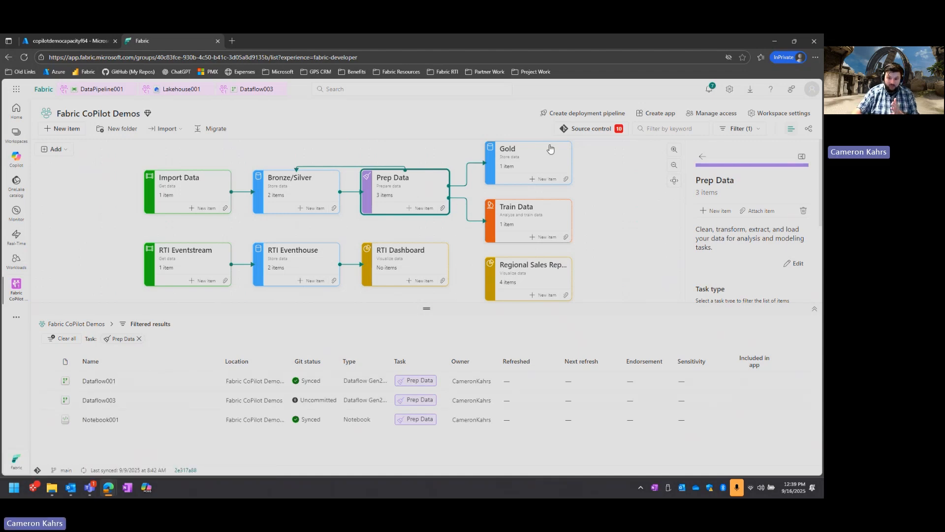
click(558, 160)
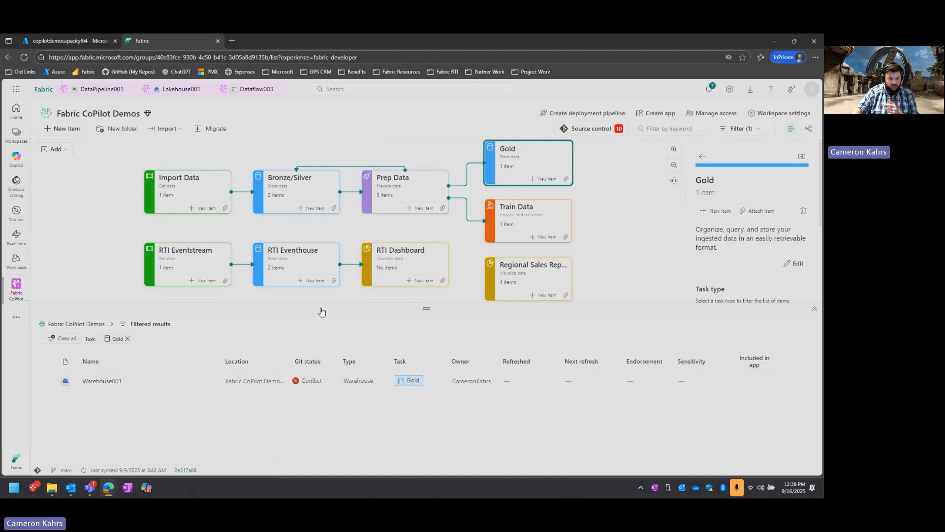
click(102, 381)
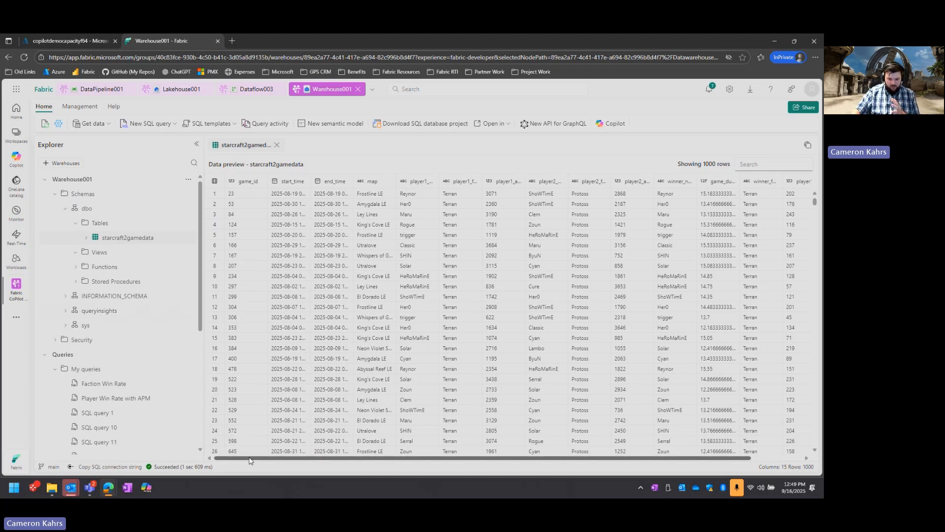
drag(259, 458, 328, 457)
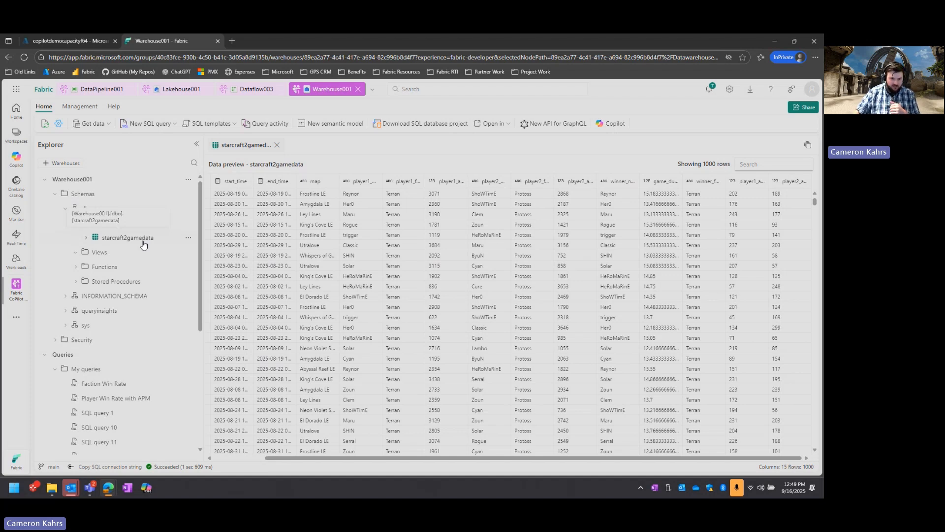
- Open Copilot in the warehouse and ask it to "provide some intelligent insights"
click(617, 126)
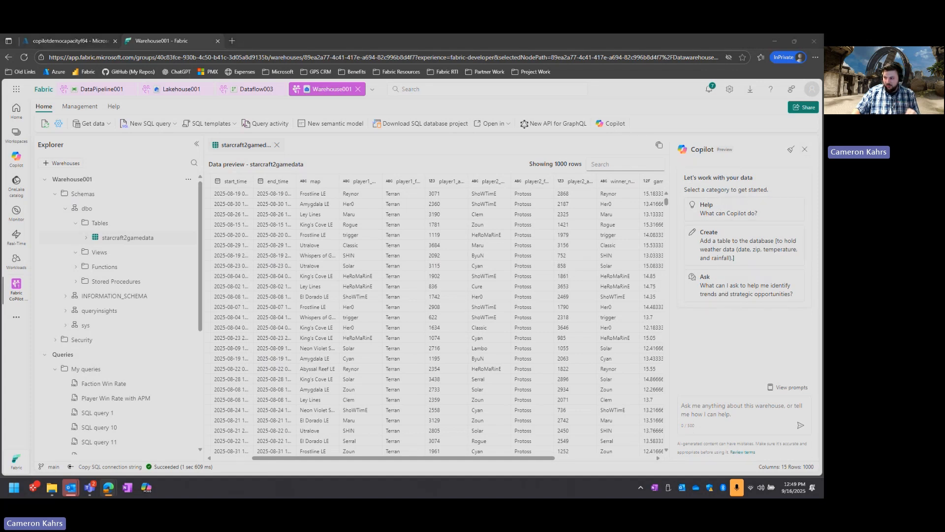
click(738, 422)
text(provide some intelligent insights)
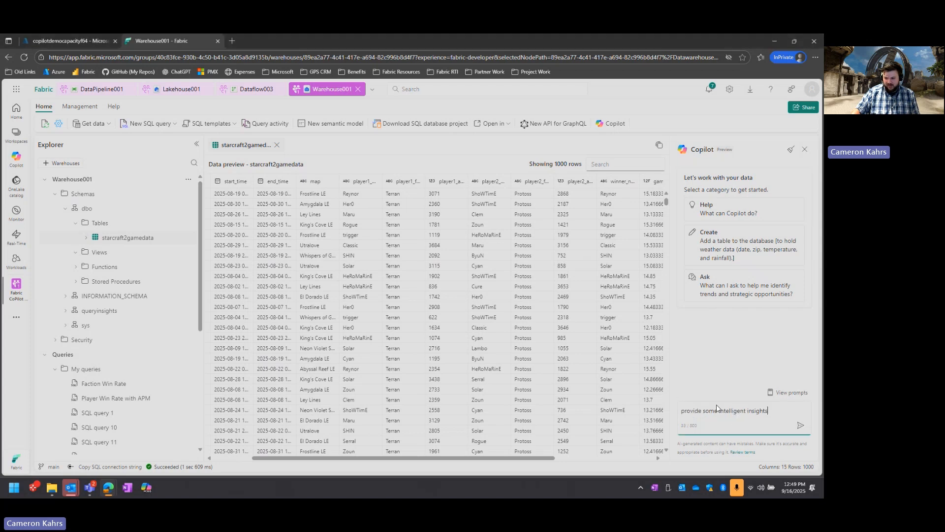
click(801, 425)
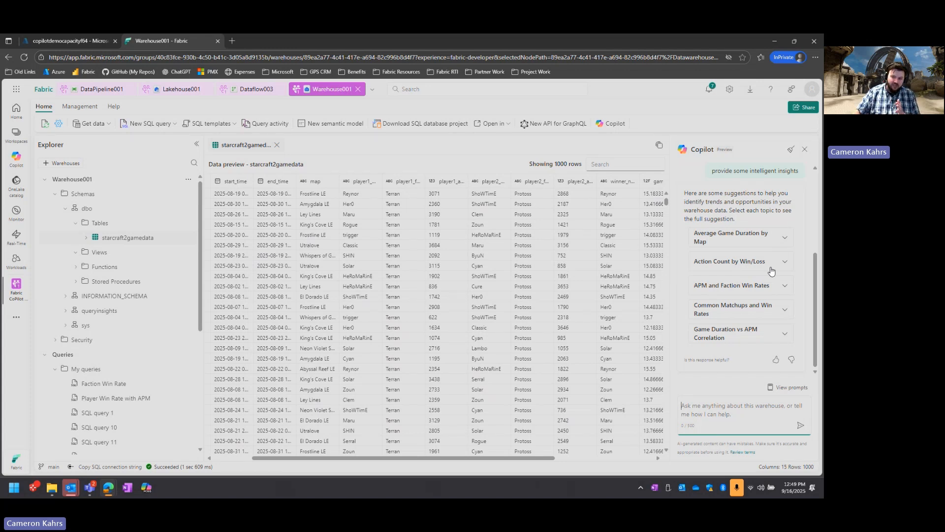
- Ask Copilot's suggested APM and Faction Win Rates question, insert the generated SQL into a new query, and highlight its opening comments
click(784, 286)
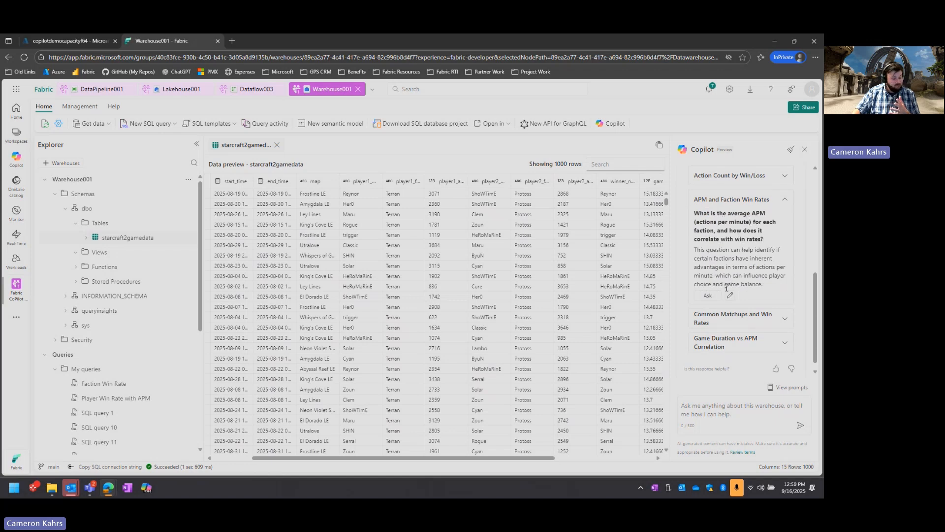
click(715, 297)
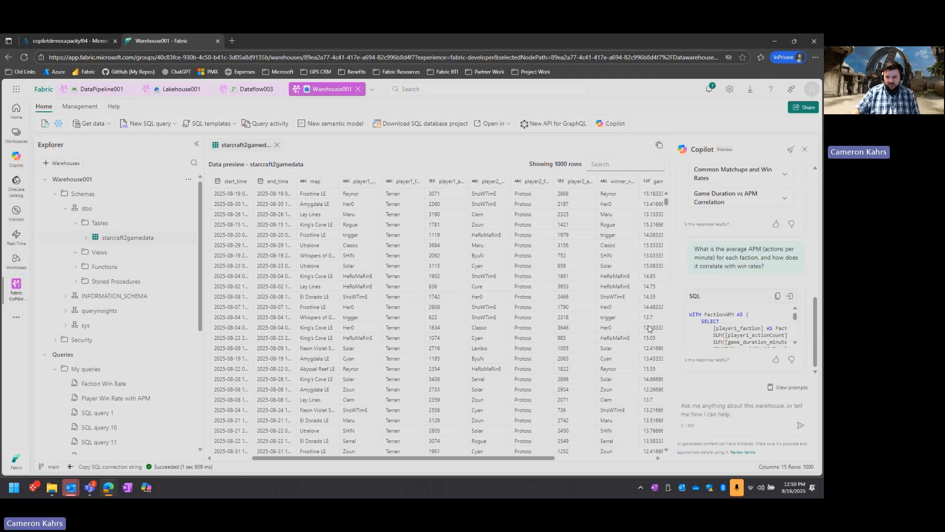
click(790, 296)
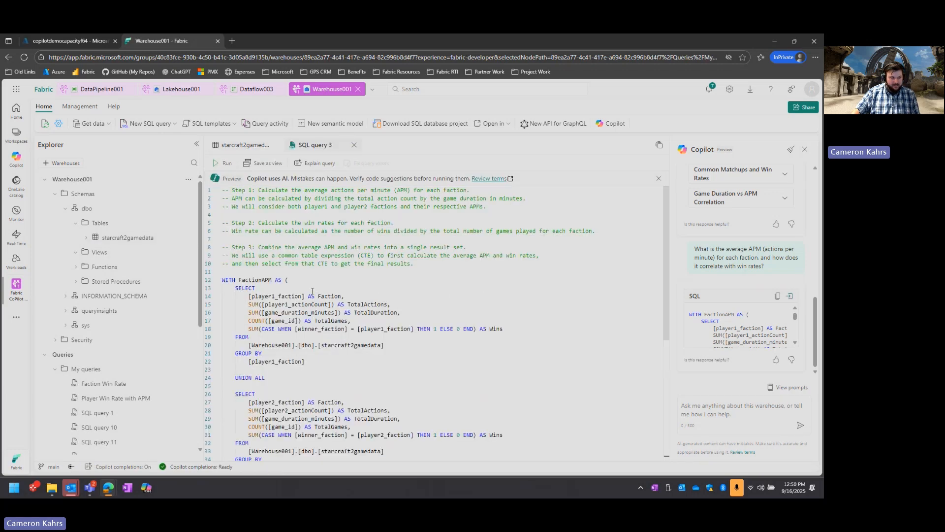
drag(426, 267, 224, 188)
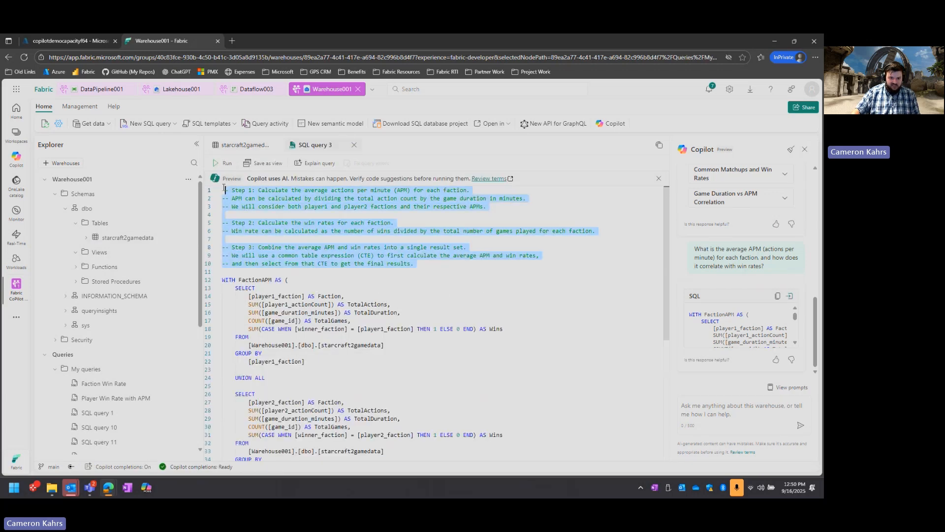
- Have Copilot explain SQL query 3 with inline comments, read through the commented code, and run the query
click(422, 267)
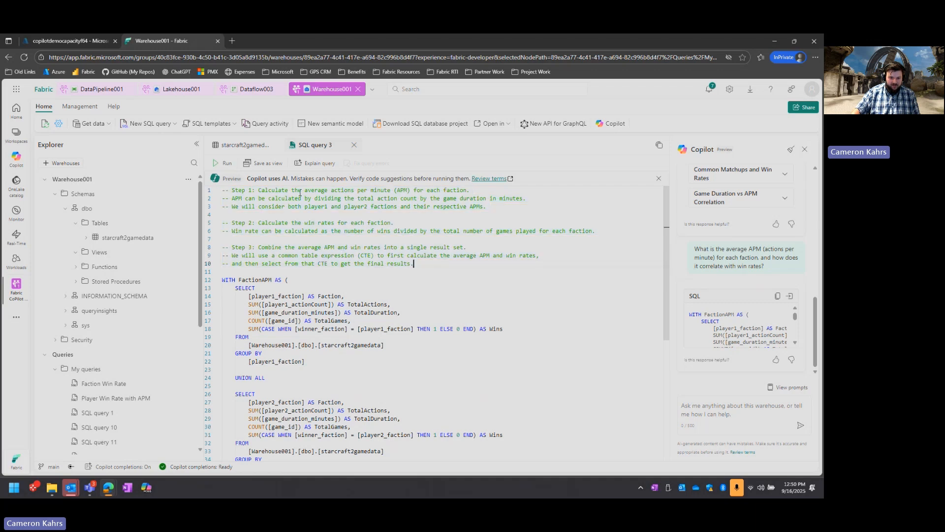
click(313, 163)
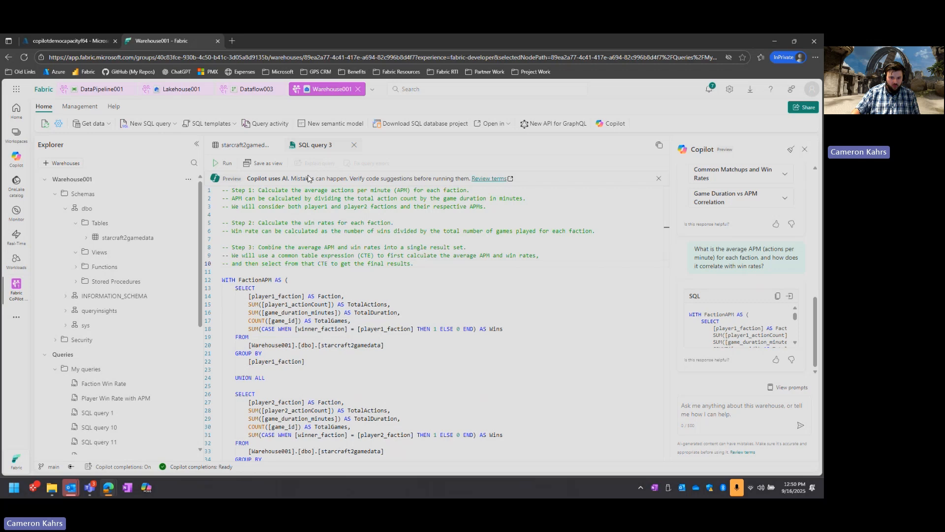
scroll(343, 302, down, 3)
scroll(343, 302, down, 1)
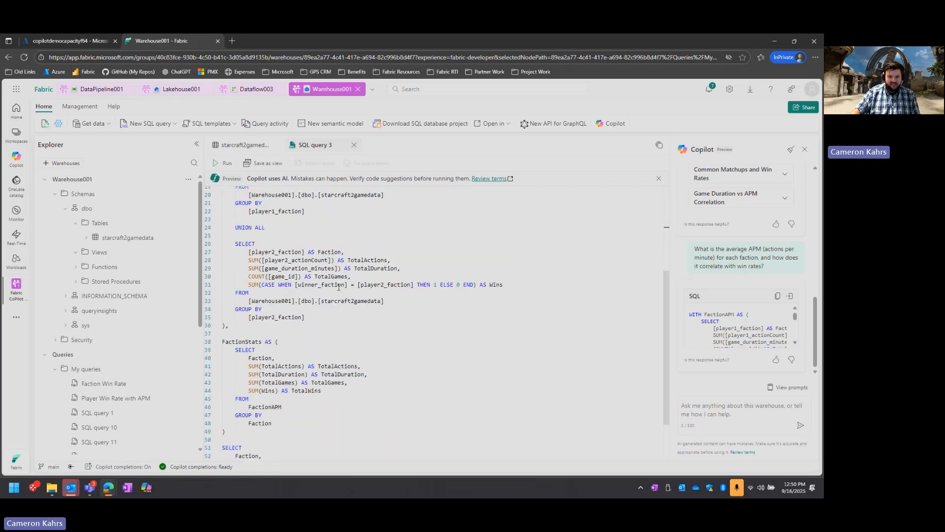
scroll(325, 315, up, 2)
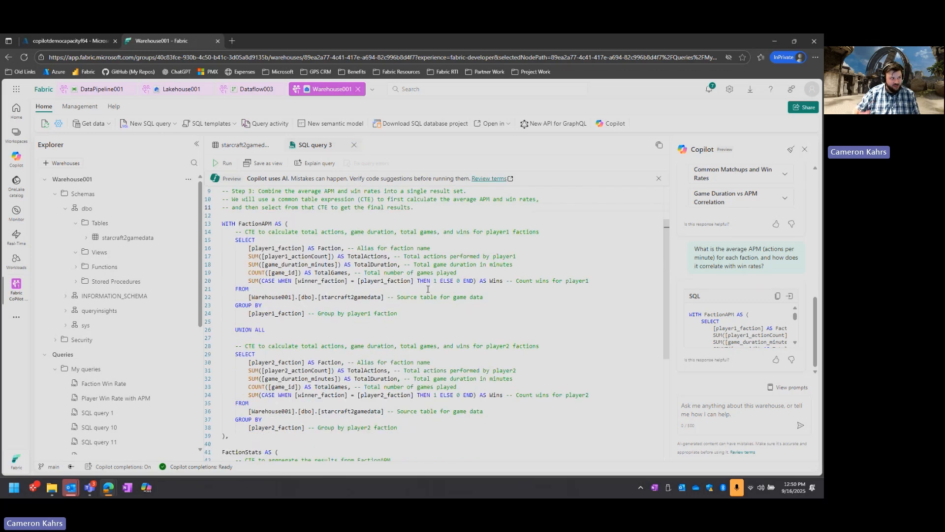
scroll(344, 256, up, 3)
key(ctrl+Return)
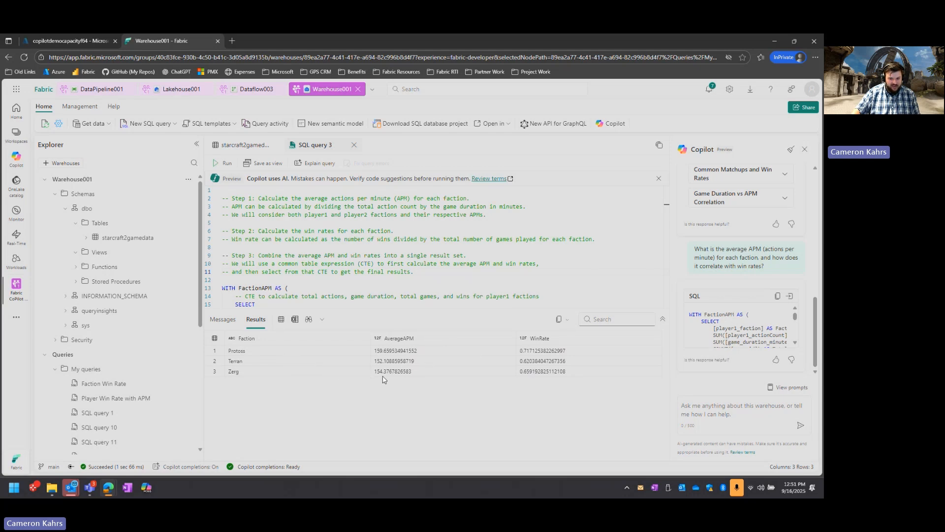
- Open the saved Faction Win Rate query, enlarge its code area to review the SQL, and run it
click(108, 383)
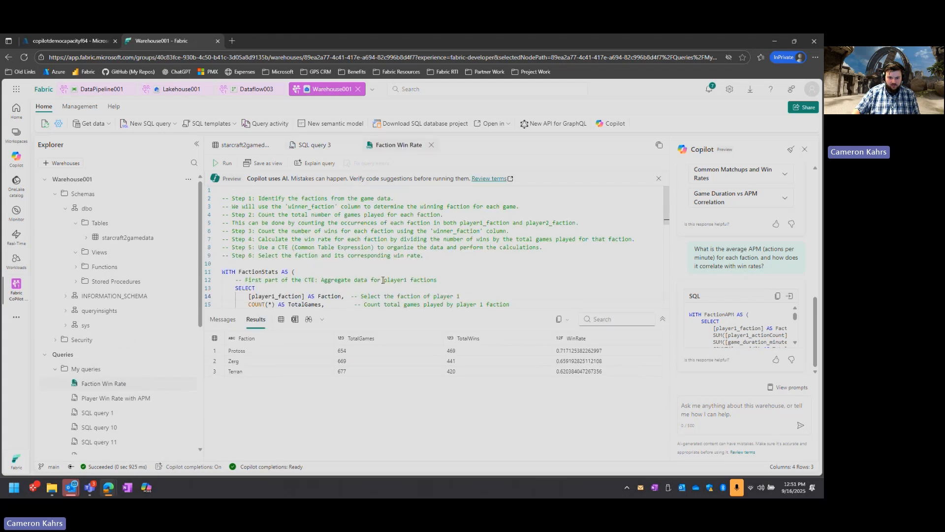
drag(425, 316, 427, 377)
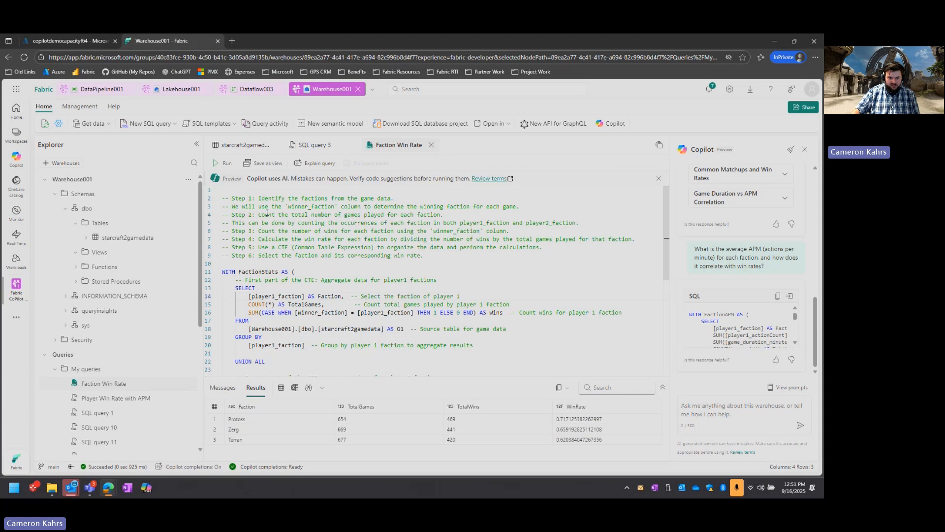
scroll(352, 265, down, 6)
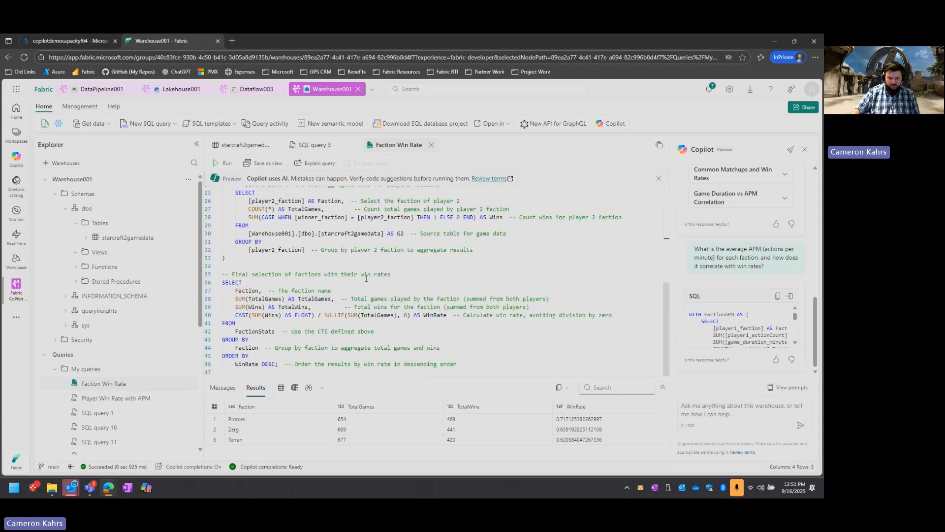
scroll(360, 271, up, 6)
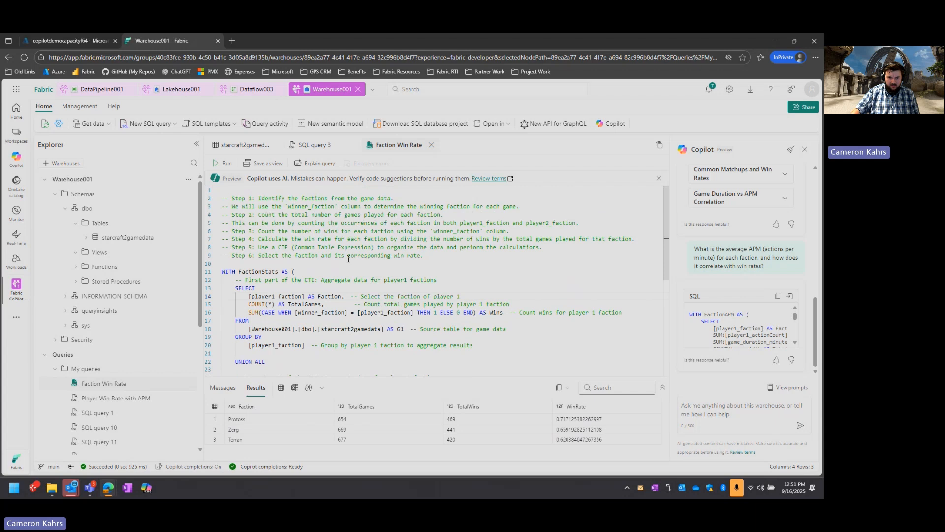
click(224, 162)
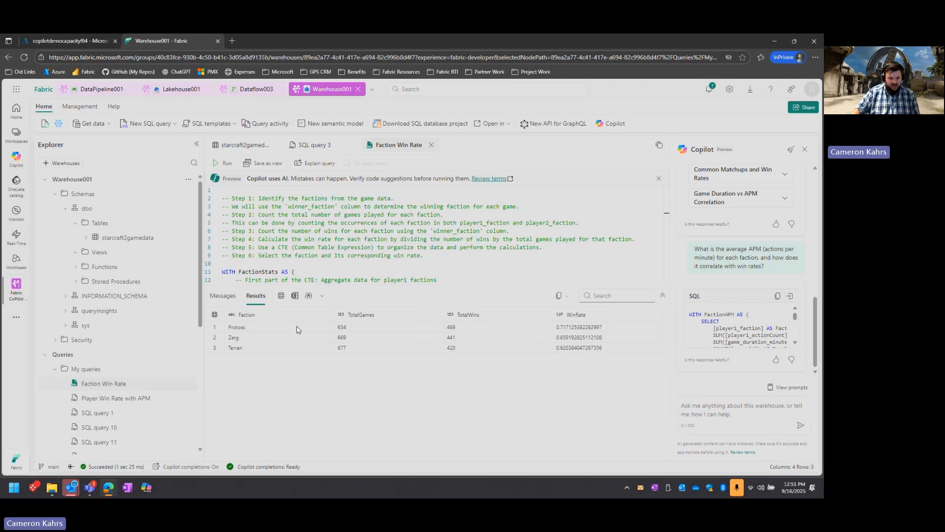
- Compare the total games, total wins and win rate of the Protoss, Zerg and Terran factions in the results
click(345, 328)
click(454, 331)
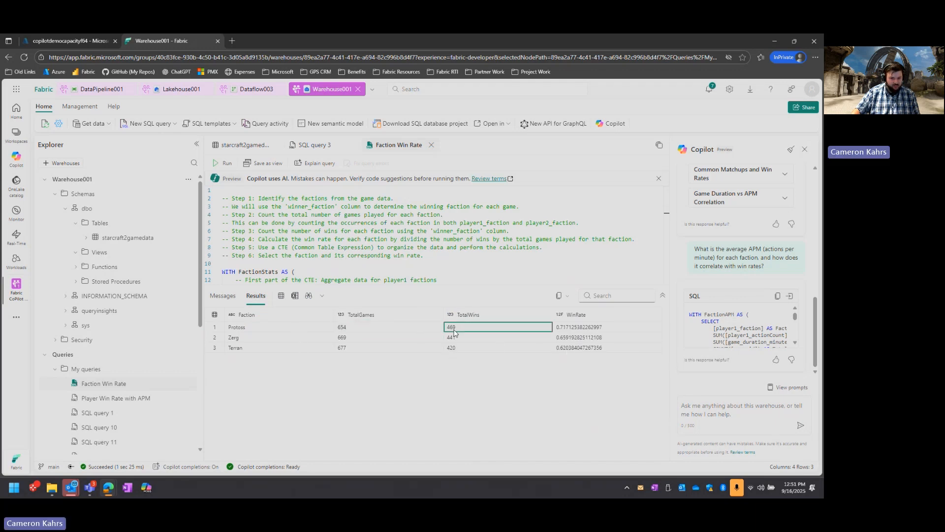
click(372, 339)
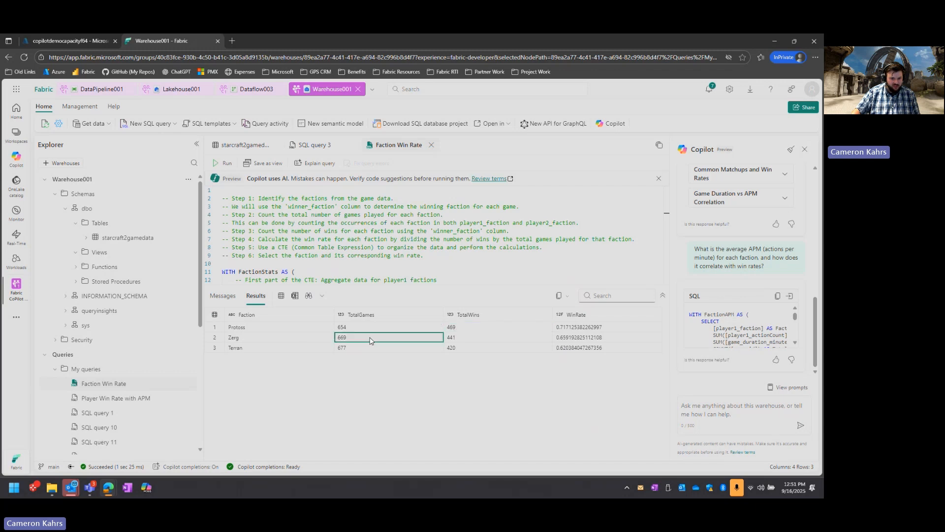
click(458, 337)
click(393, 350)
click(465, 350)
click(560, 329)
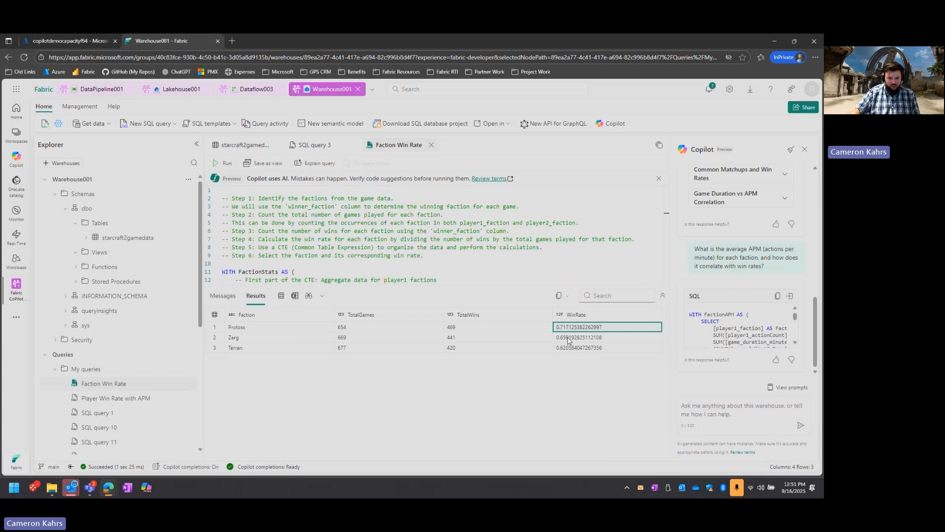
click(568, 339)
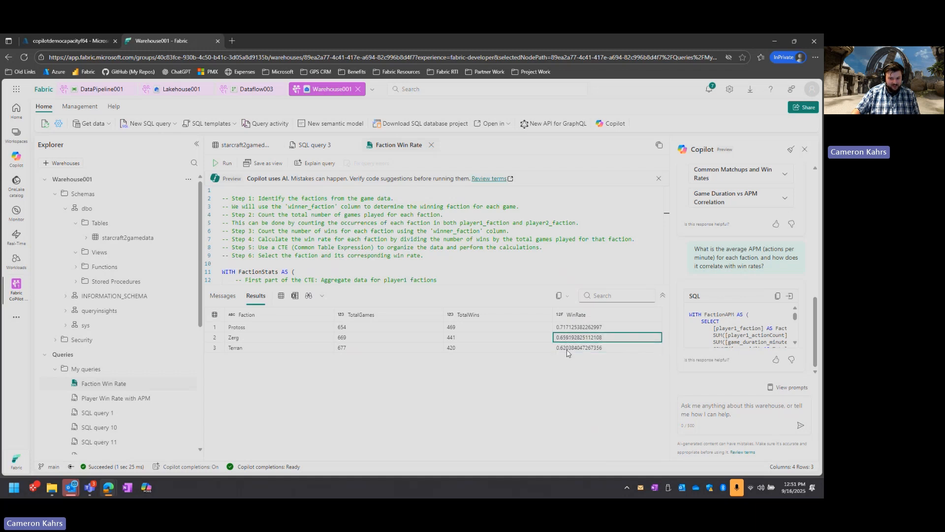
click(275, 327)
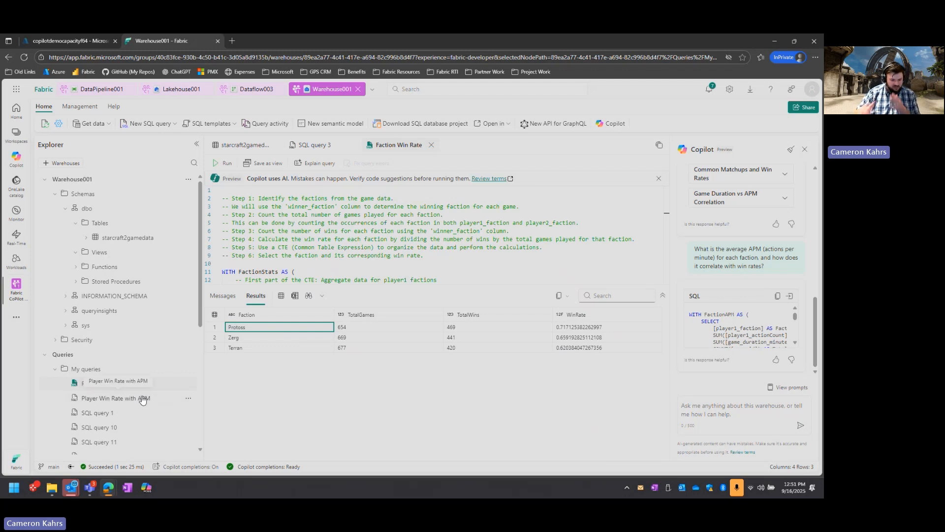
- Open the saved Player Win Rate with APM query, enlarge its code area, and run it
click(143, 399)
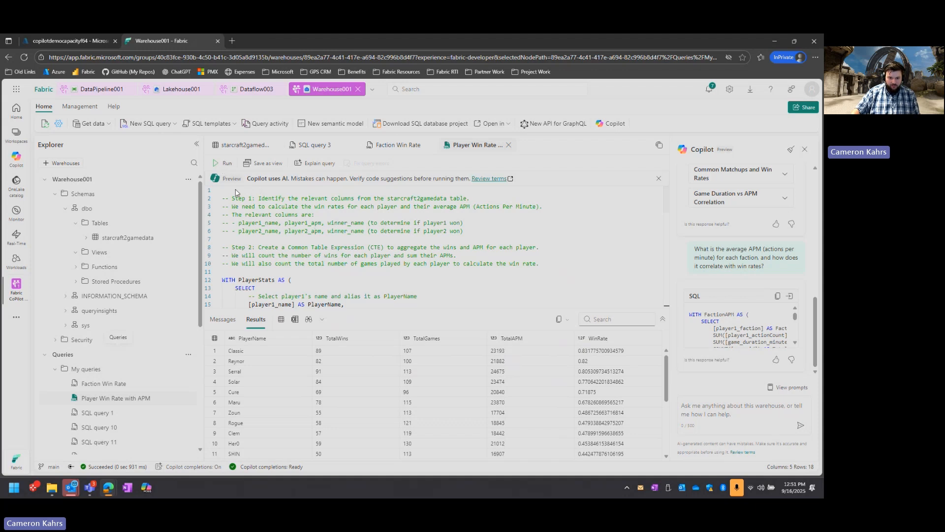
drag(458, 309, 448, 365)
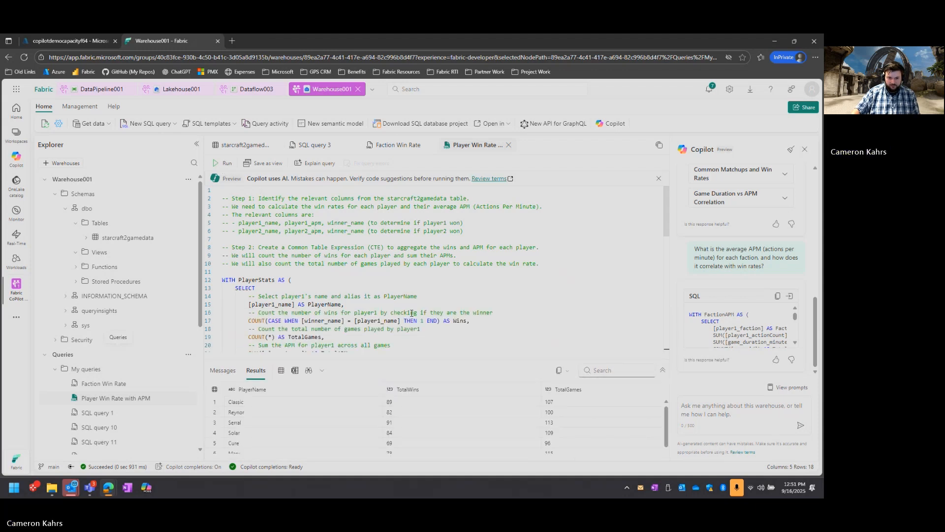
key(ctrl+Return)
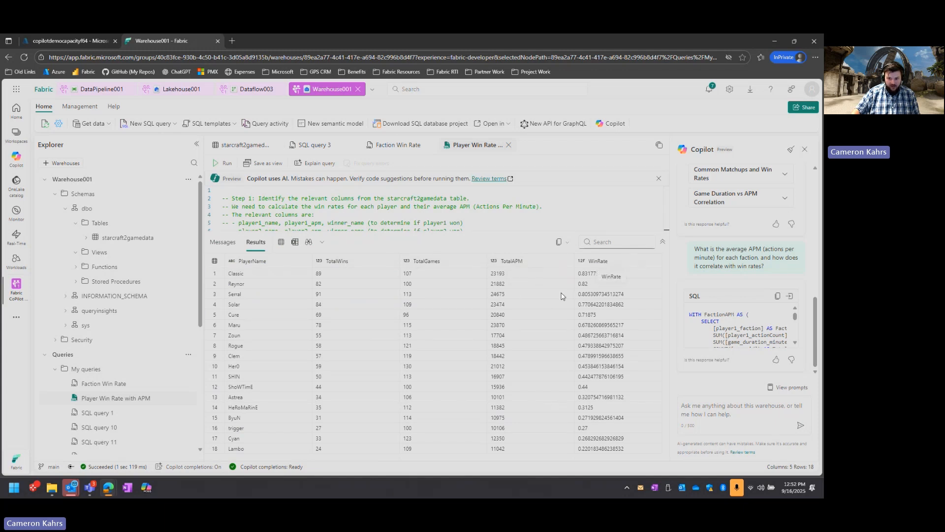
- Compare the TotalAPM and WinRate values of the first and last players in the query results
click(249, 276)
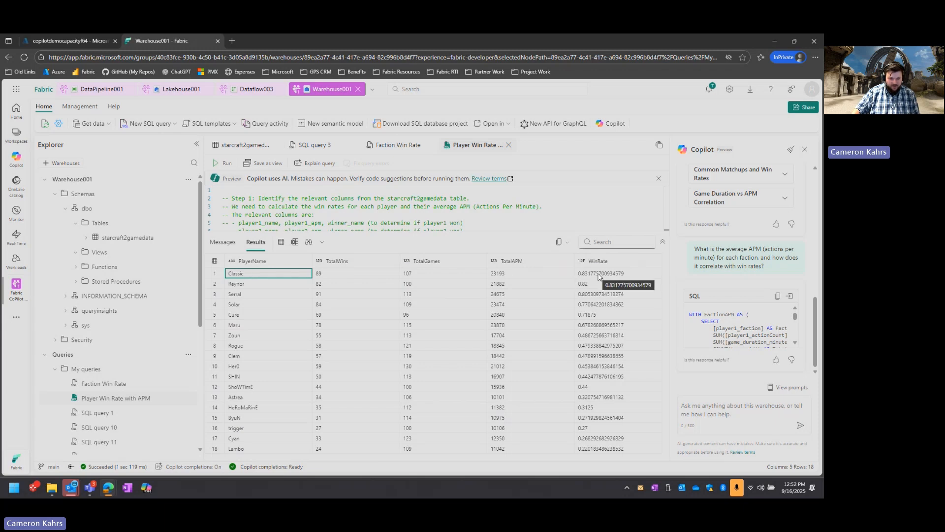
click(511, 277)
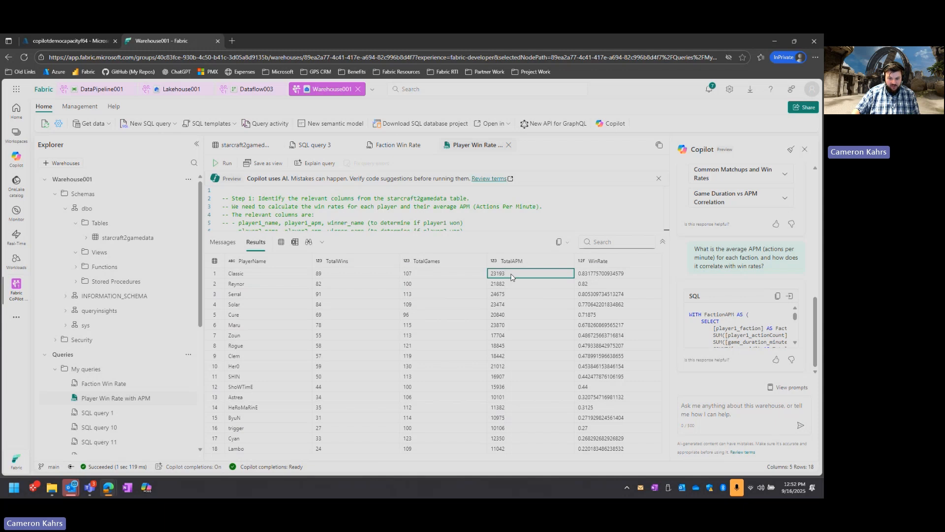
click(256, 452)
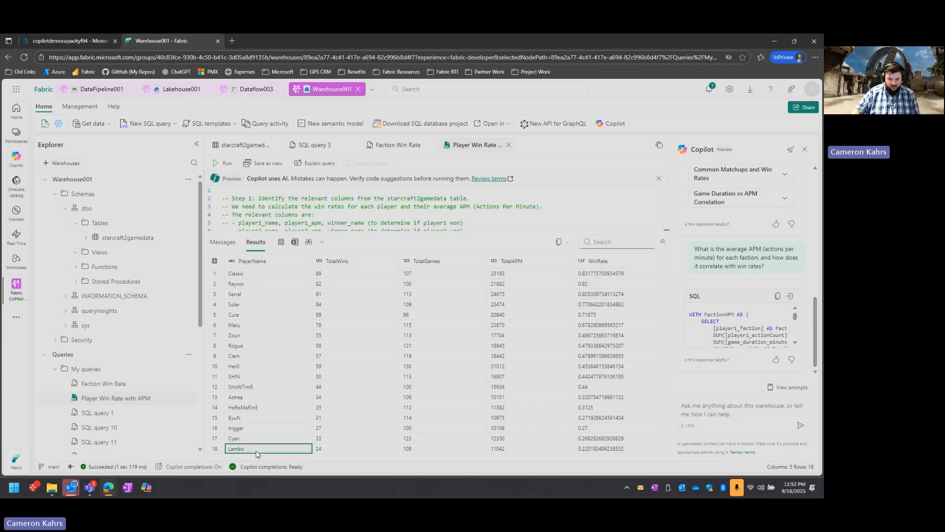
click(501, 451)
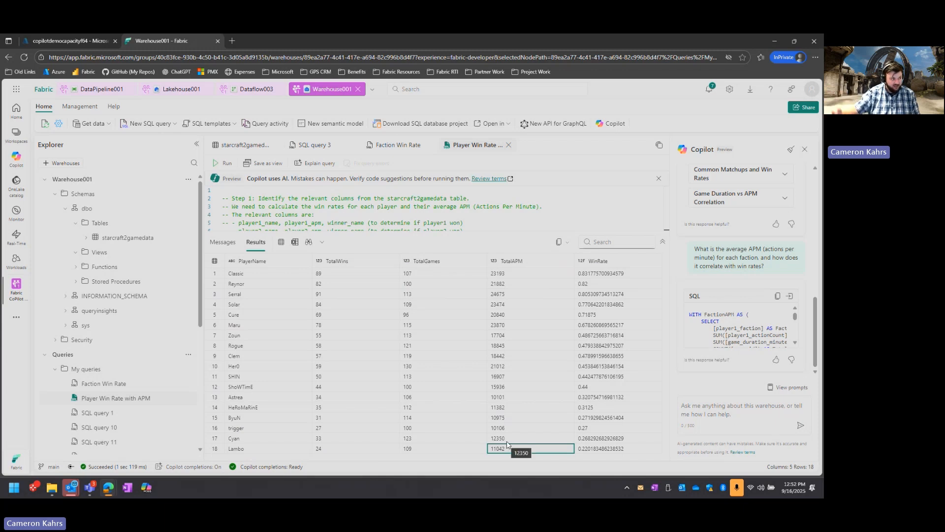
click(588, 450)
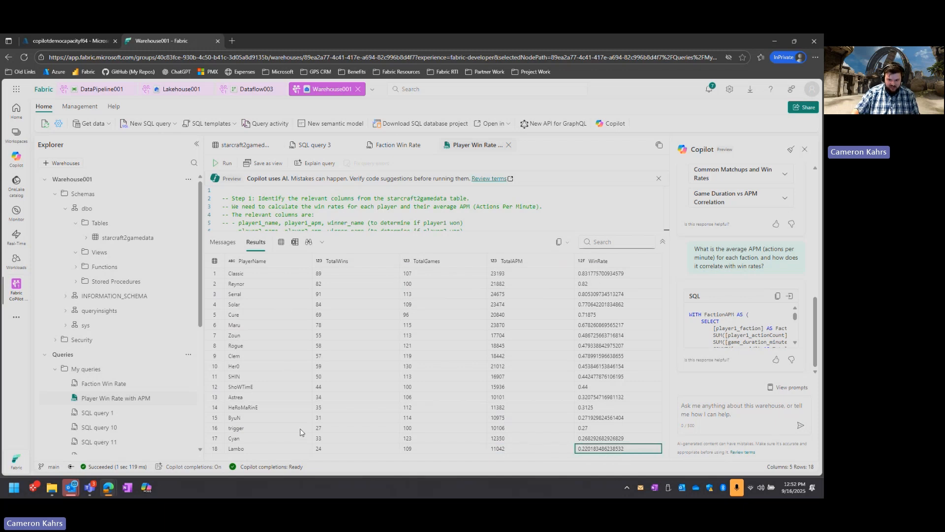
click(595, 274)
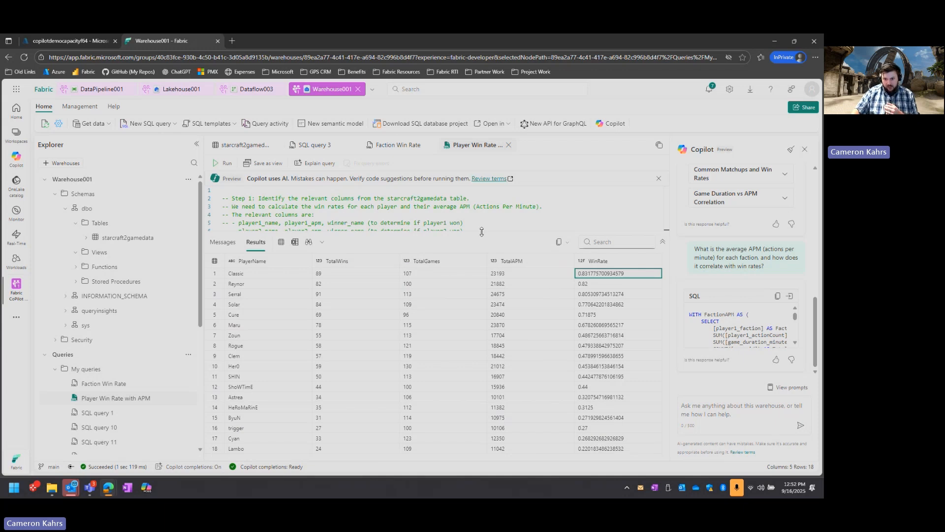
- Misspell THEN as THENN in the player1 win count on line 17 and run the query
drag(482, 232, 492, 394)
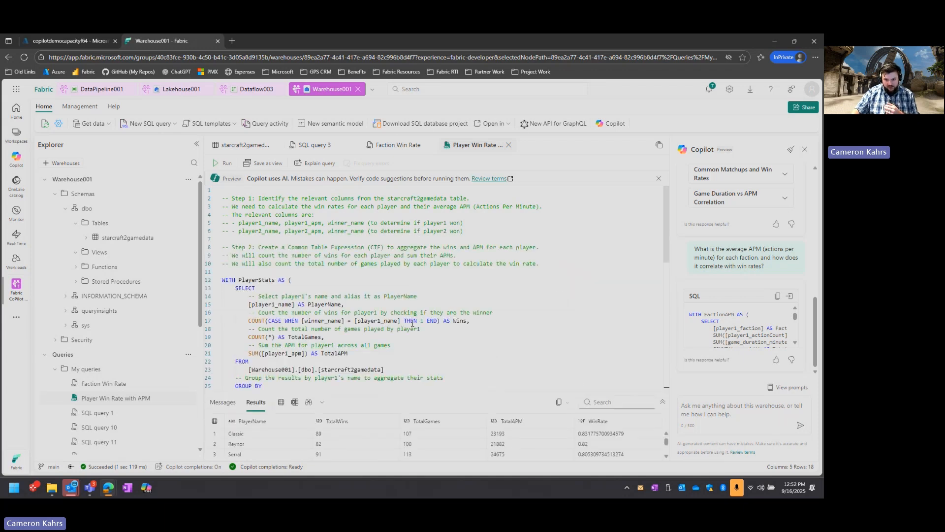
click(417, 321)
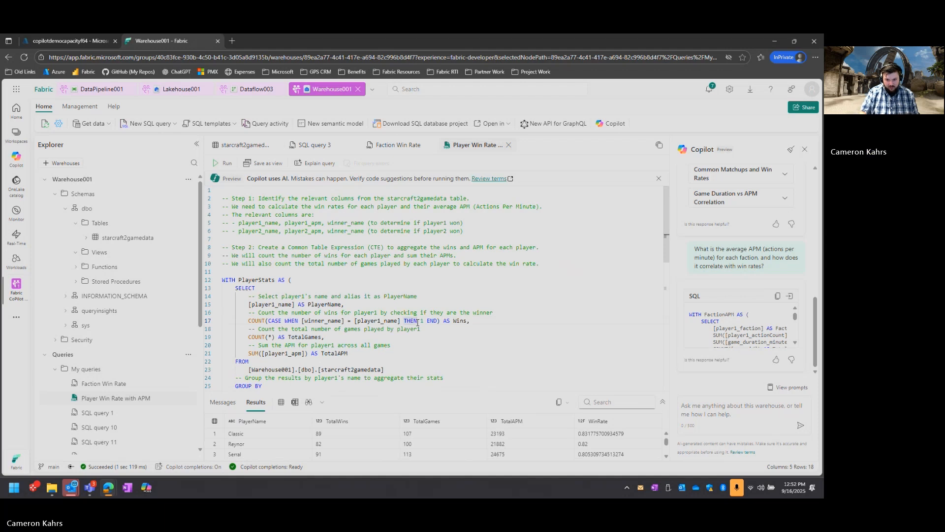
click(225, 163)
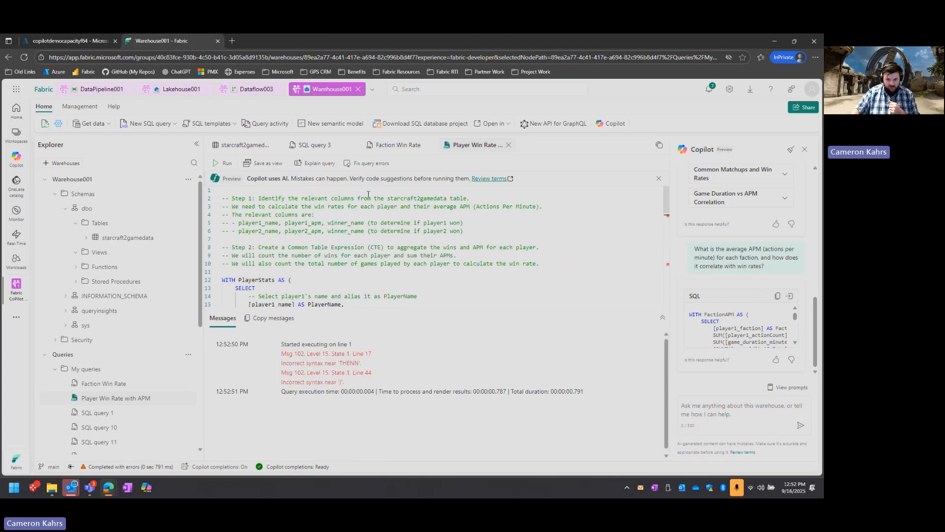
- Fix the query errors with Copilot, read its Auto-Fix comment on line 17, and run the query again
click(360, 165)
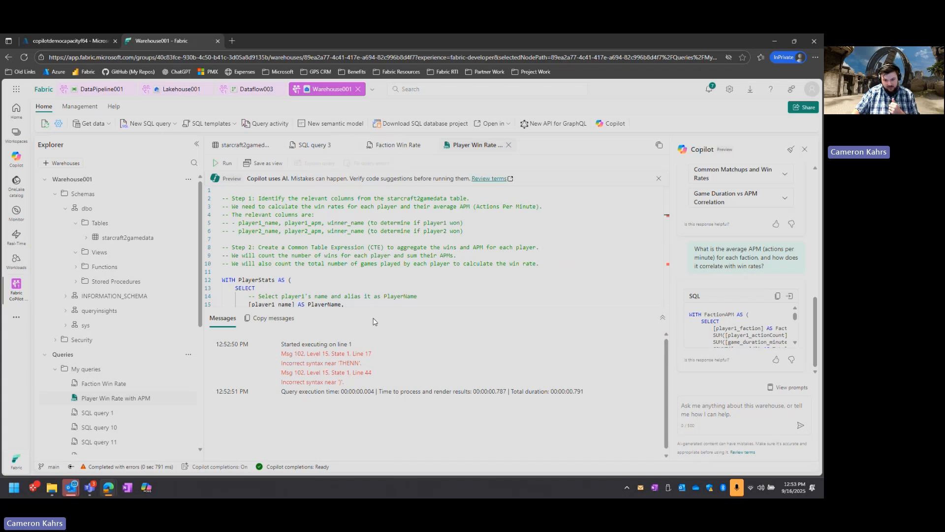
scroll(416, 275, down, 3)
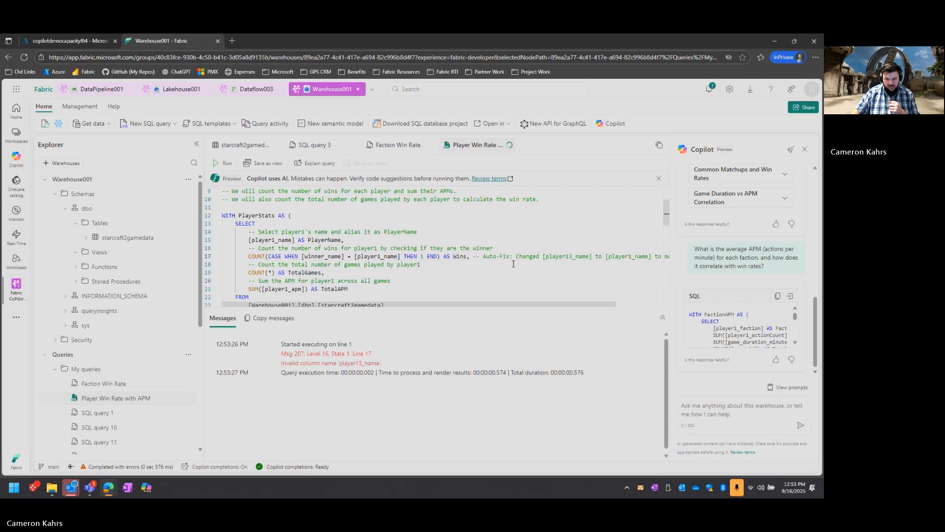
drag(479, 305, 540, 310)
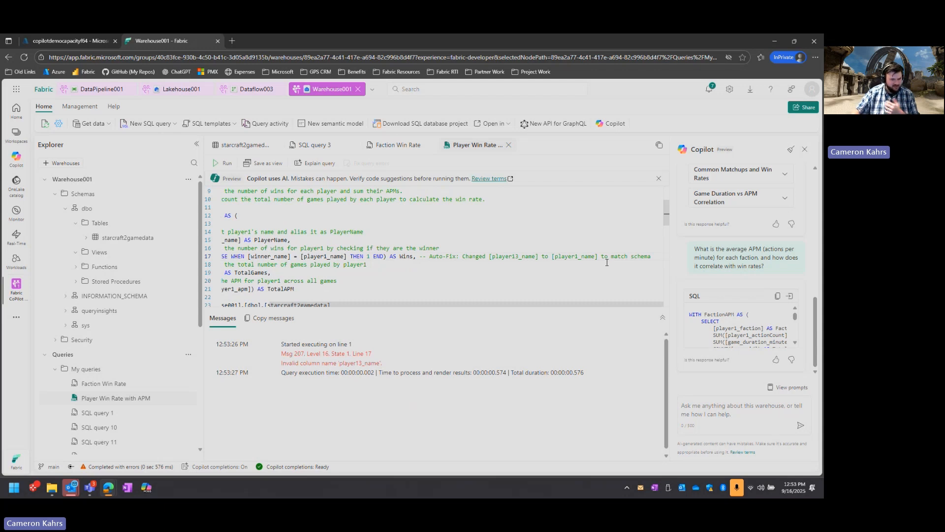
drag(580, 308, 532, 308)
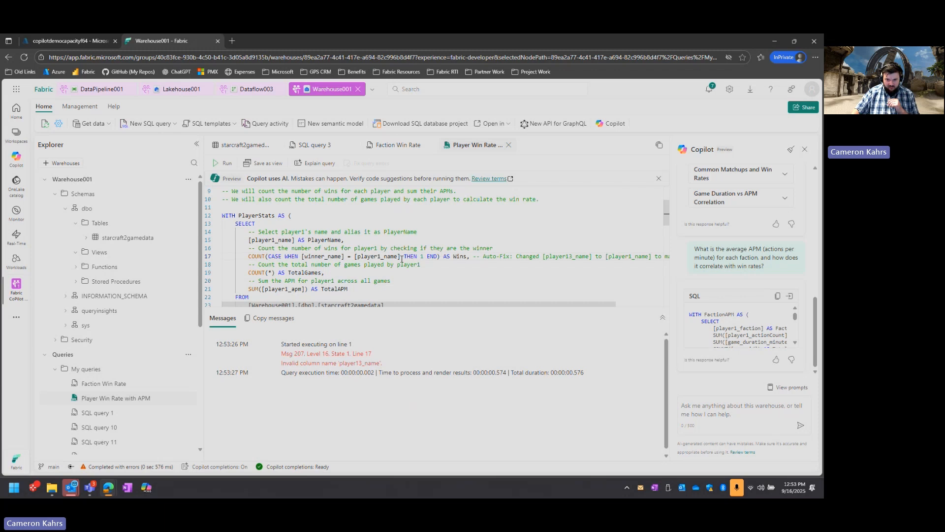
key(ctrl+Return)
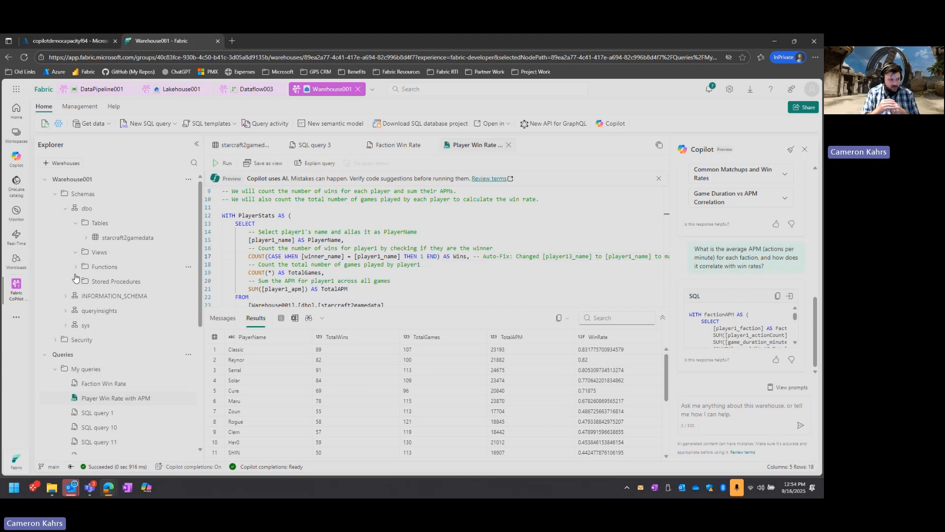
- Return to the Fabric CoPilot Demos workspace and filter its items to the Prep Data task
click(17, 287)
click(79, 138)
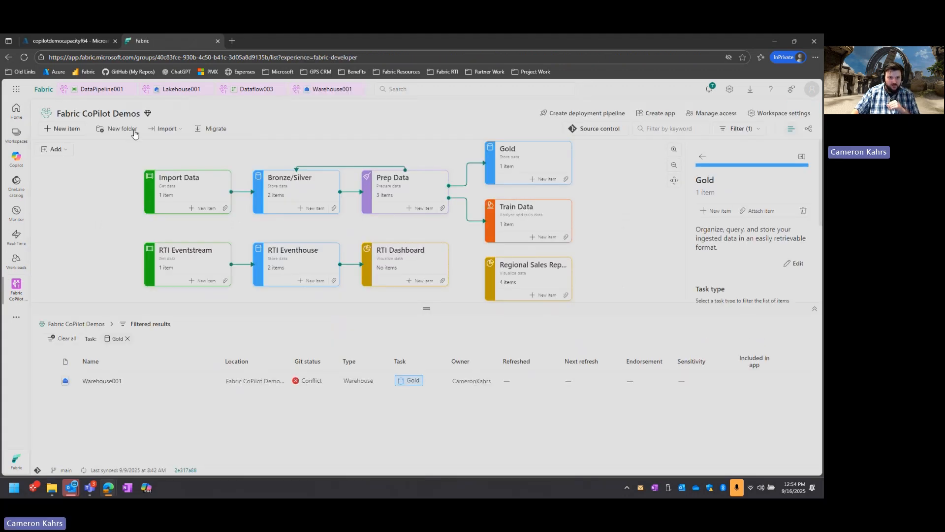
click(77, 130)
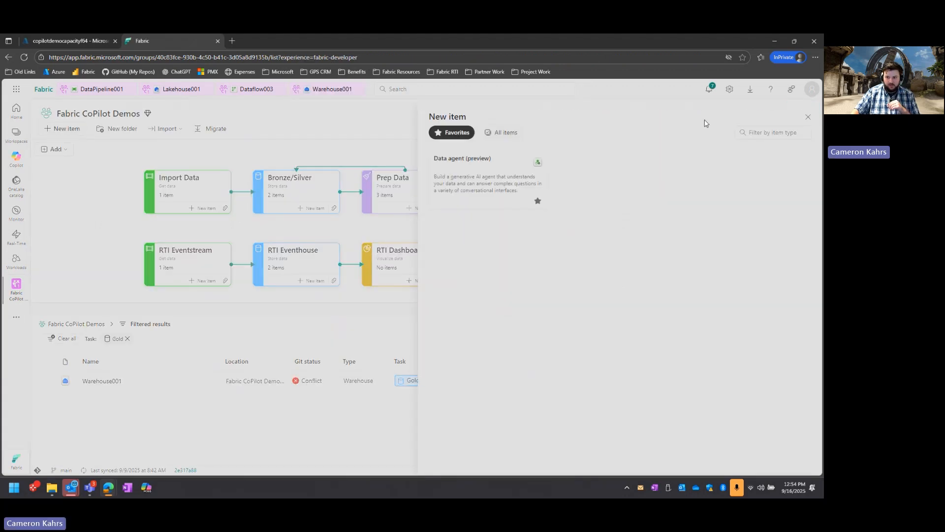
click(807, 117)
click(414, 197)
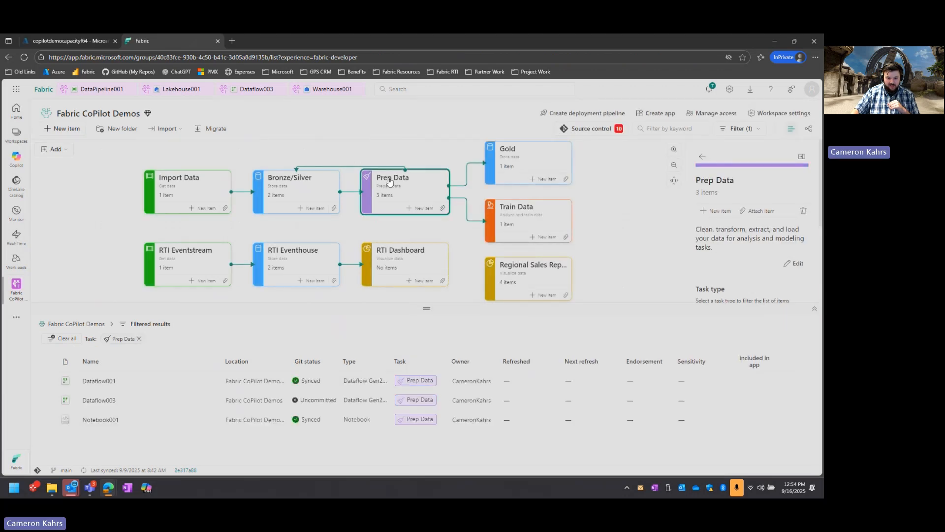
- Create a new notebook for the Prep Data task and connect it to a standard session
click(426, 212)
click(517, 302)
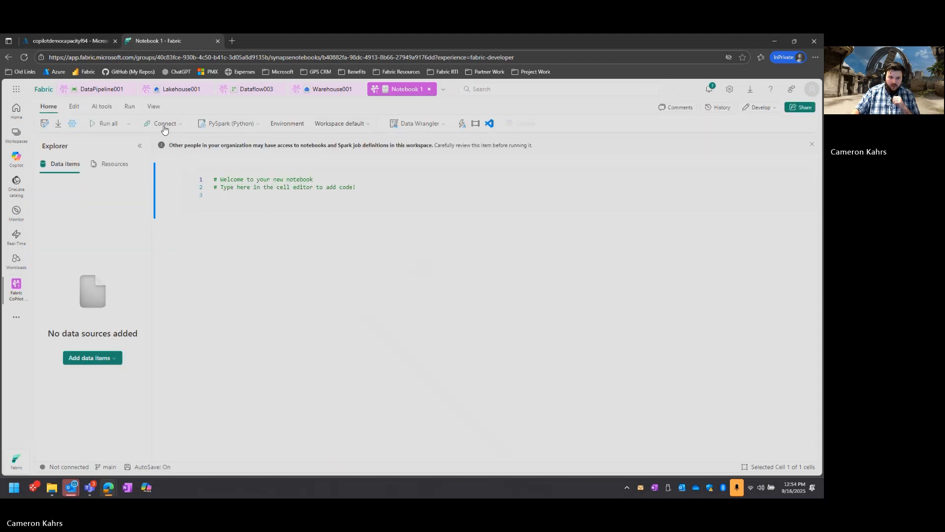
click(163, 125)
click(167, 138)
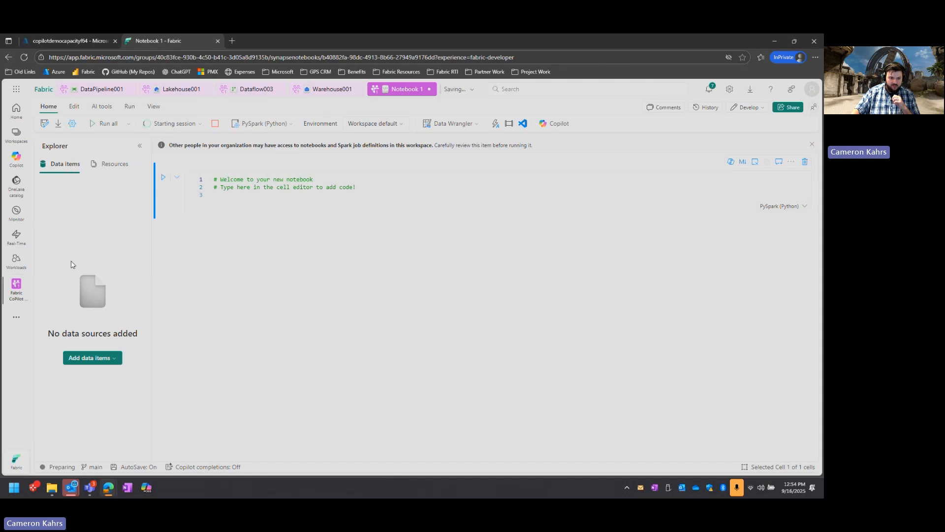
- Add the existing lakehouse Lakehouse001 from the OneLake catalog to the notebook as a data source
click(102, 359)
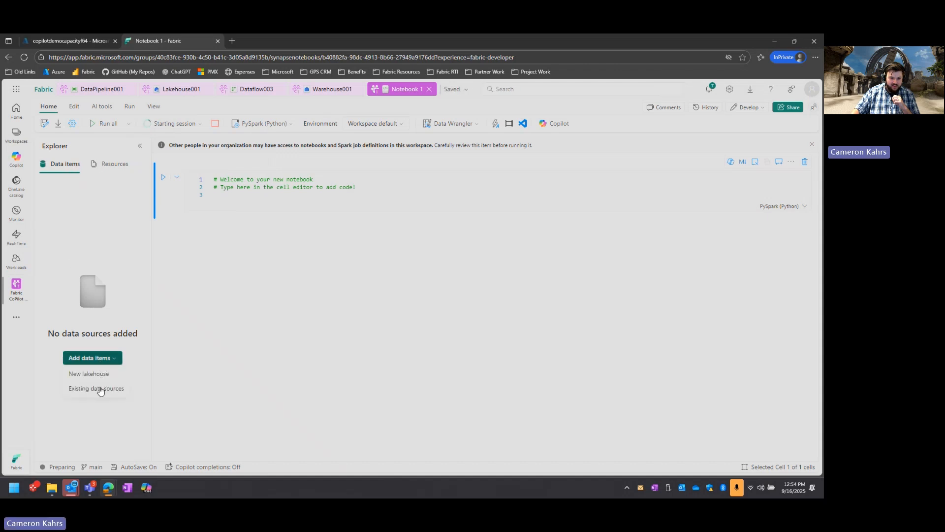
click(101, 390)
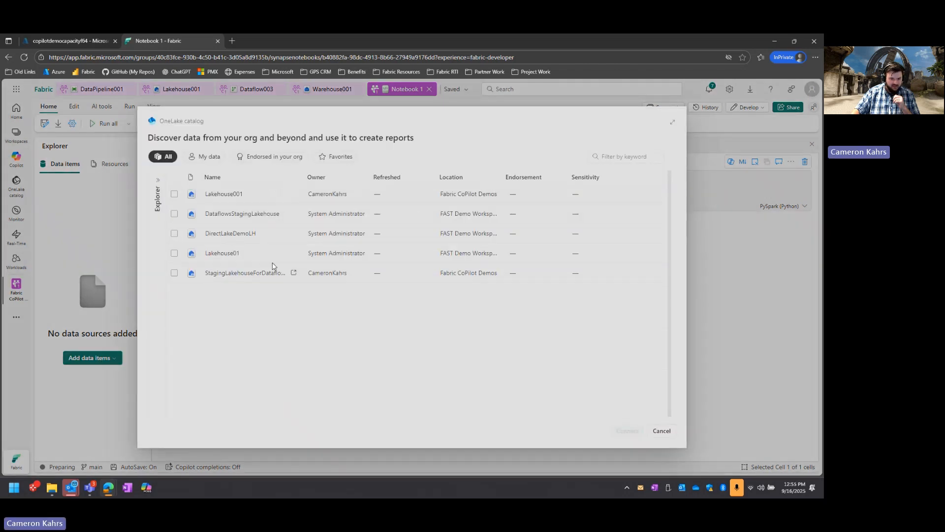
click(242, 195)
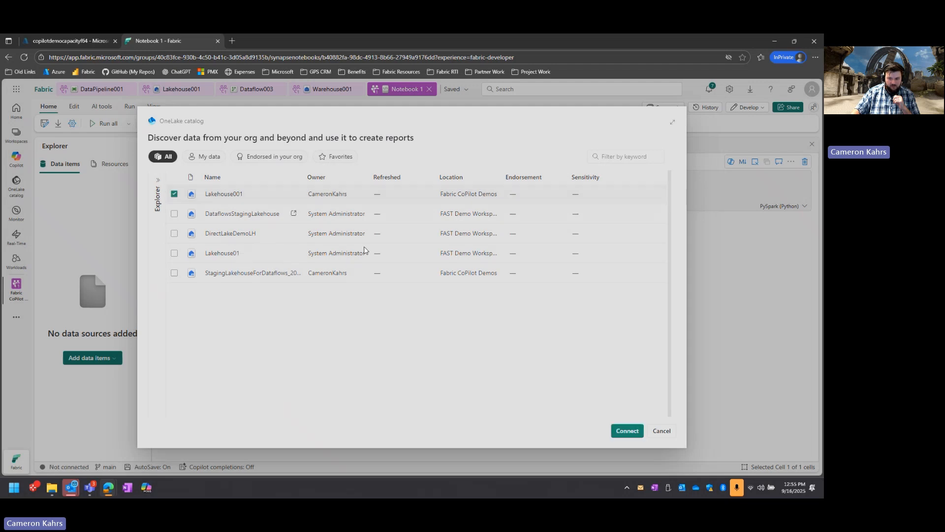
click(624, 431)
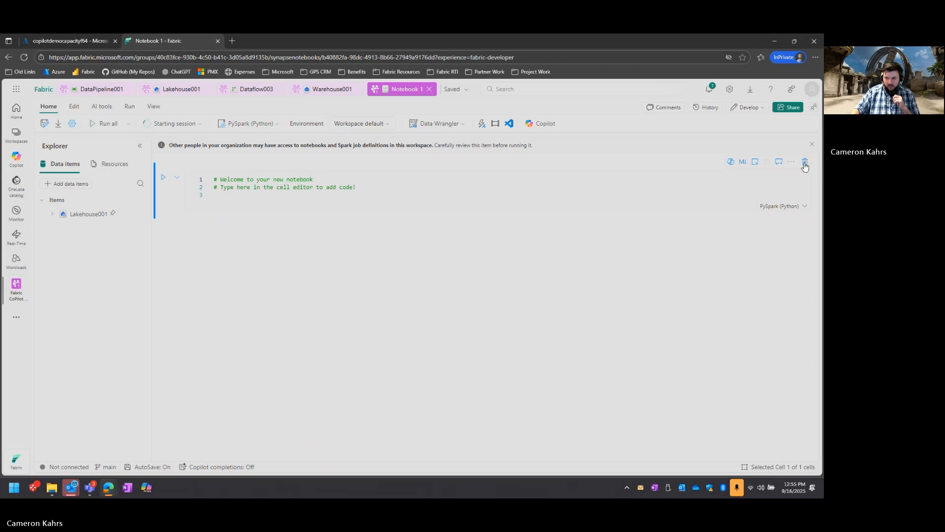
- Expand Lakehouse001's tables, widen the explorer to show full names, and list the columns of Starcraft2GameData_Demo
click(52, 214)
click(59, 227)
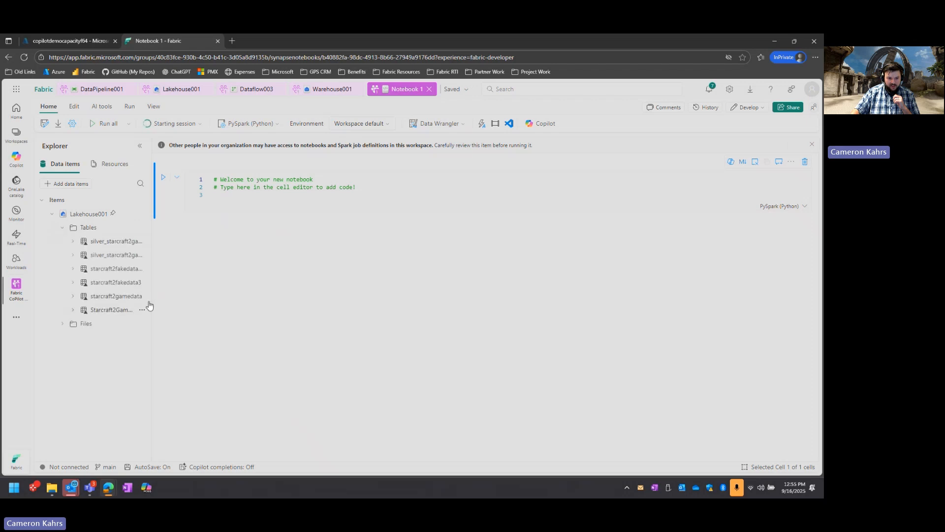
drag(151, 299, 189, 300)
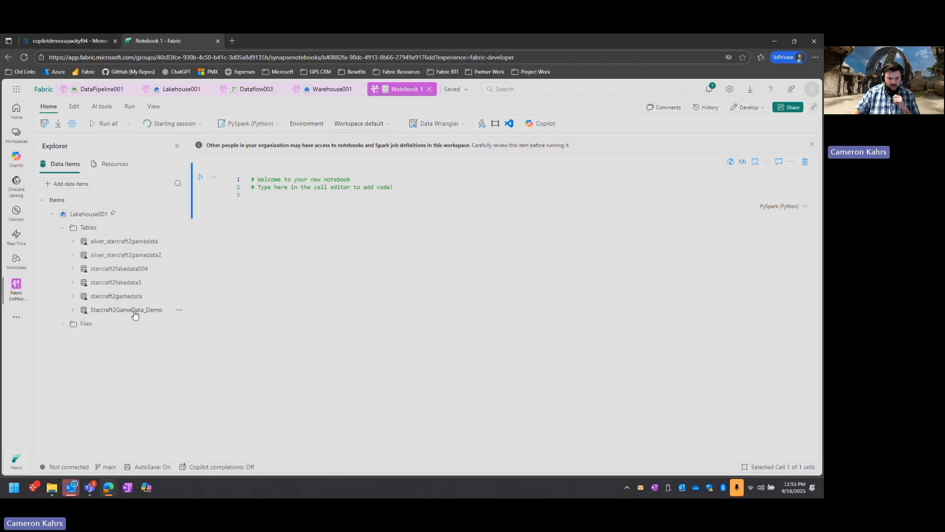
click(73, 311)
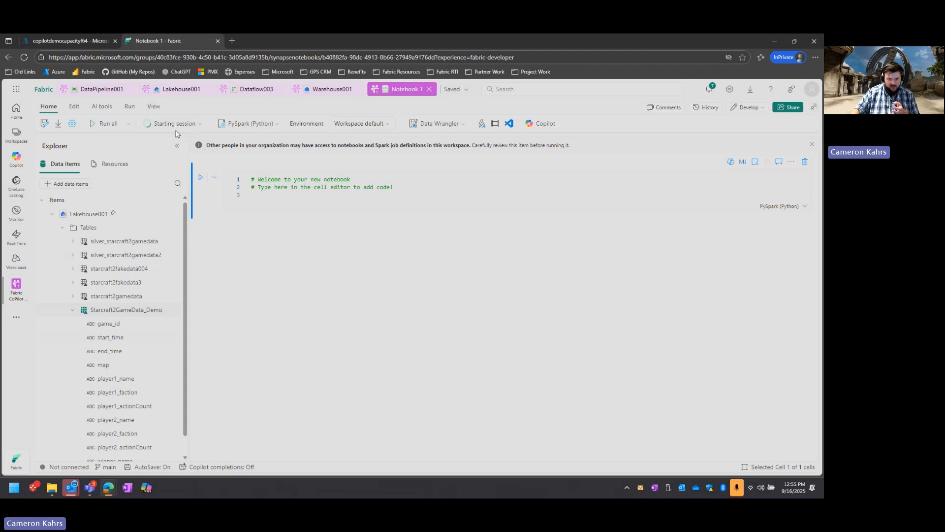
- Open Copilot in the notebook and ask it to "load starcraft2gamedata into a dataFrame", expanding that table's columns in the explorer
click(541, 126)
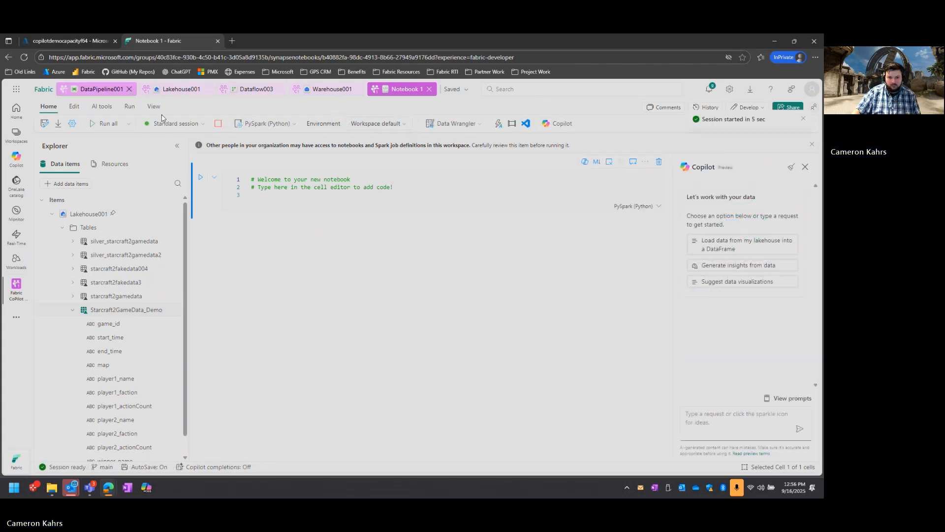
mouse_move(251, 220)
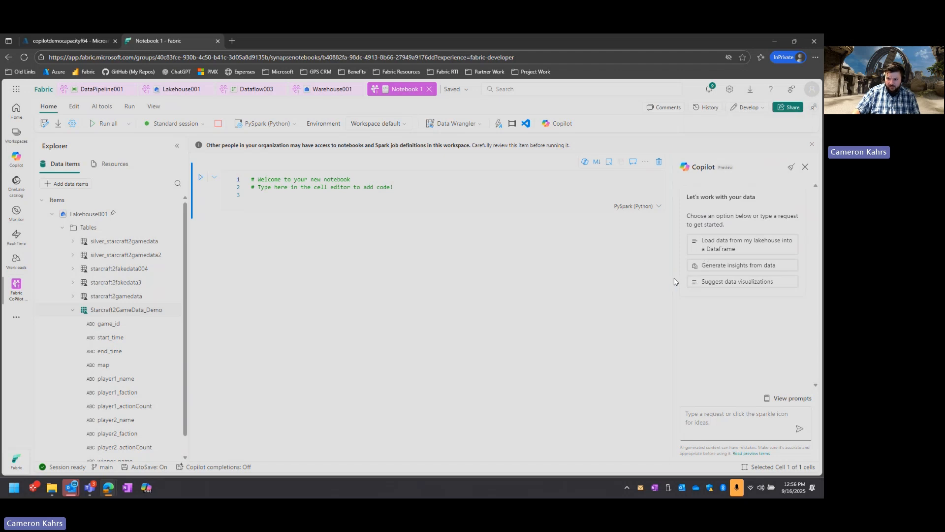
drag(672, 281, 649, 280)
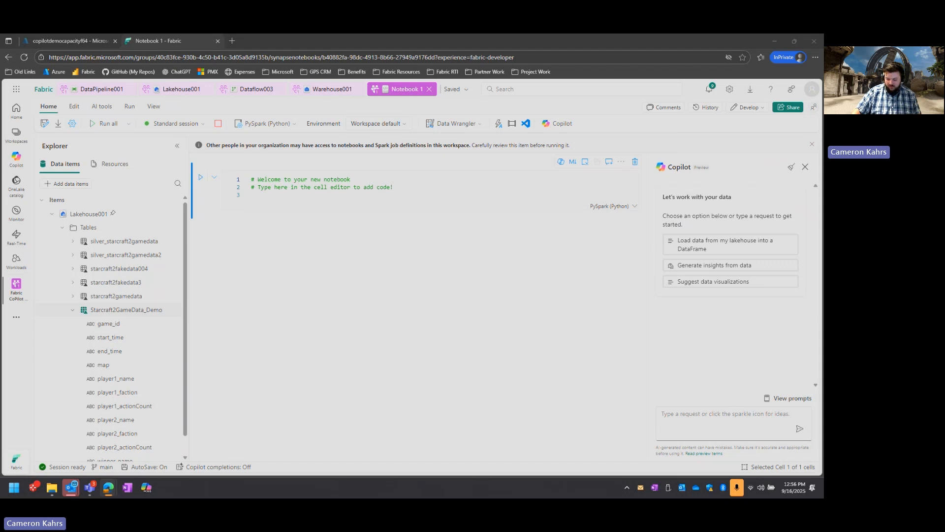
click(735, 423)
text(load starcraft2gamedata into a dataFrame)
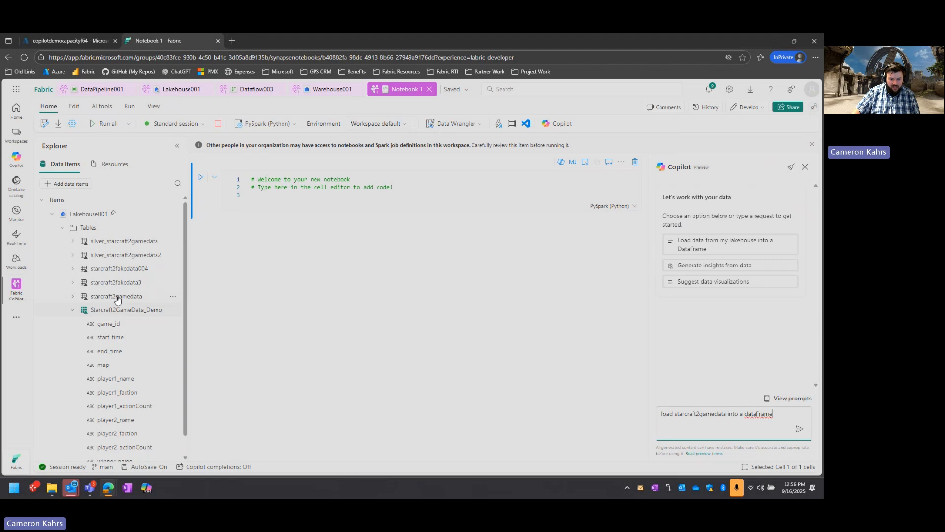
click(73, 310)
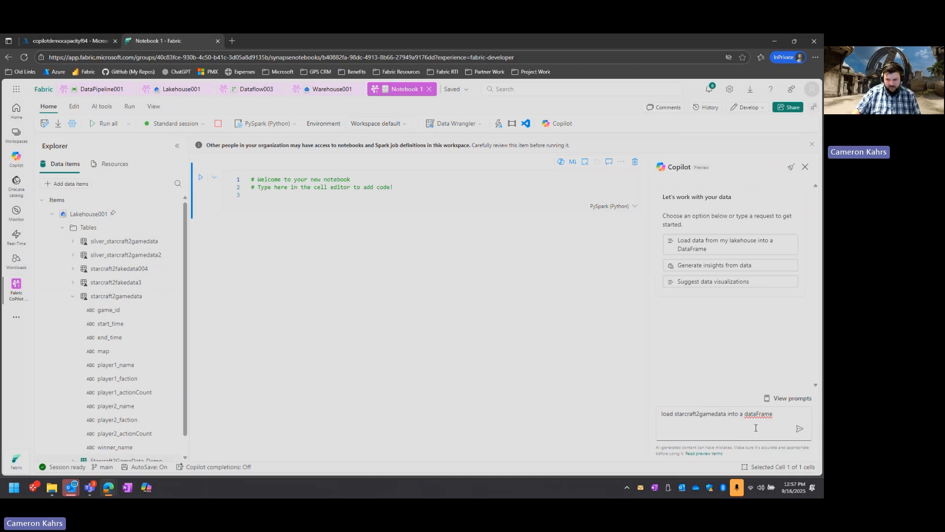
click(800, 429)
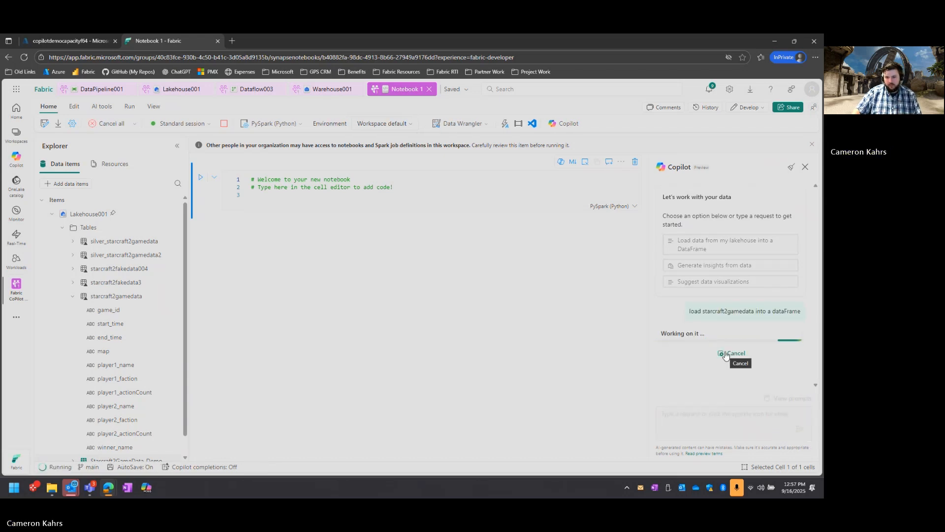
- Replace the first cell's placeholder comments with Copilot's code for loading starcraft2gamedata, and run the cell
drag(335, 196, 251, 181)
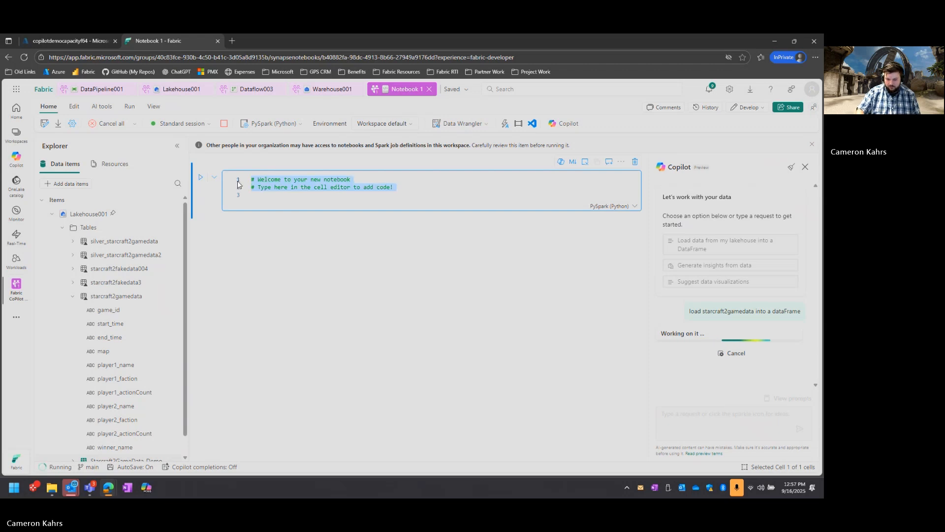
key(BackSpace)
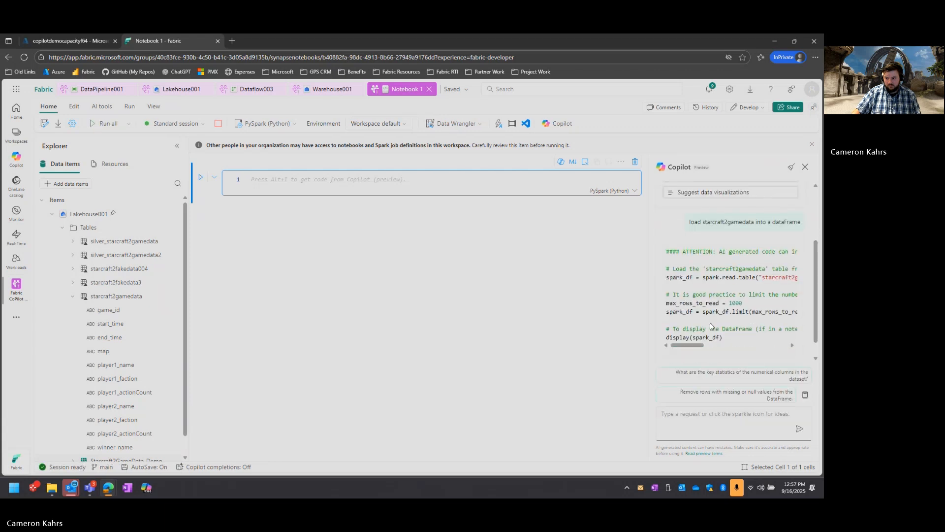
drag(724, 339, 661, 254)
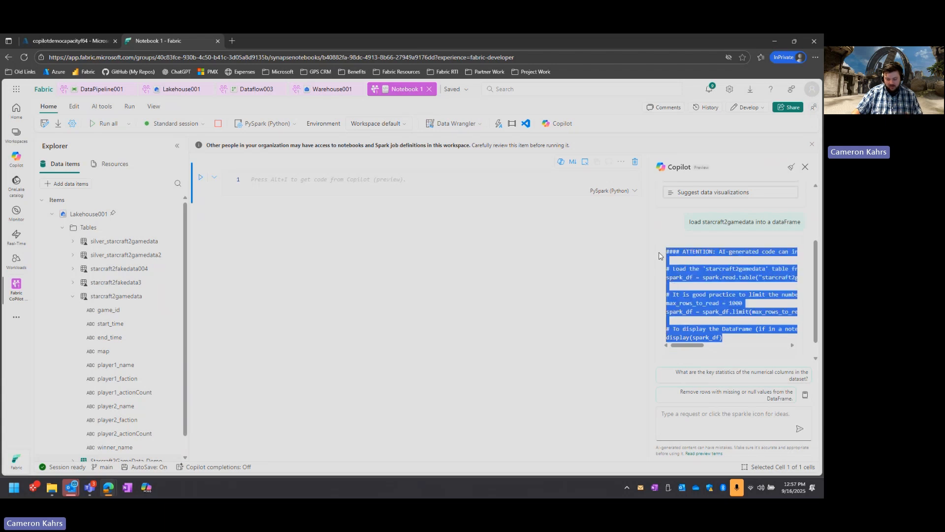
click(285, 183)
text(#### ATTENTION: AI-generated code can include errors or operations you didn't intend. Review the code in this cell carefully before running it.  # Load the 'starcraft2gamedata' table from the default Lakehouse into a Spark DataFrame spark_df = spark.read.table("starcraft2gamedata")  # It is good practice to limit the number of rows displayed when first loading a potentially large table. max_rows_to_read = 1000 spark_df = spark_df.limit(max_rows_to_read)  # To display the DataFrame (if in a notebook environment) display(spark_df))
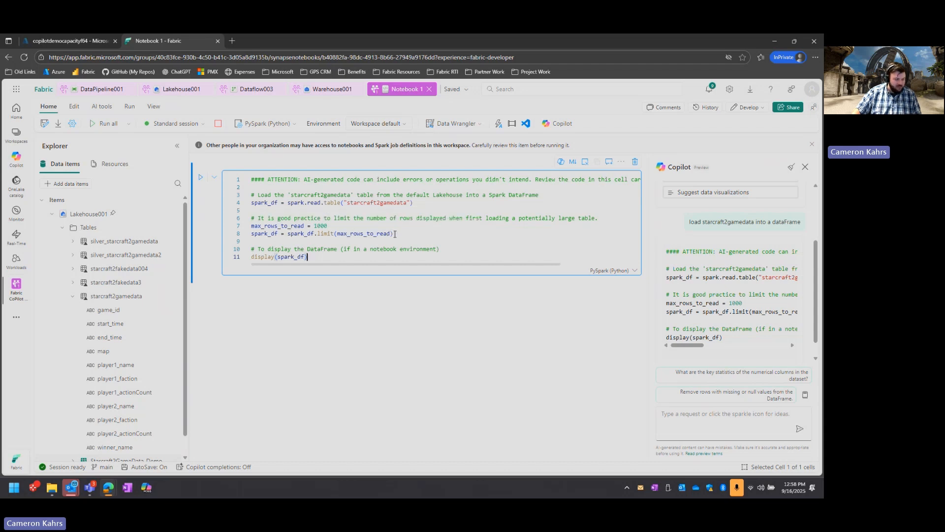
click(201, 182)
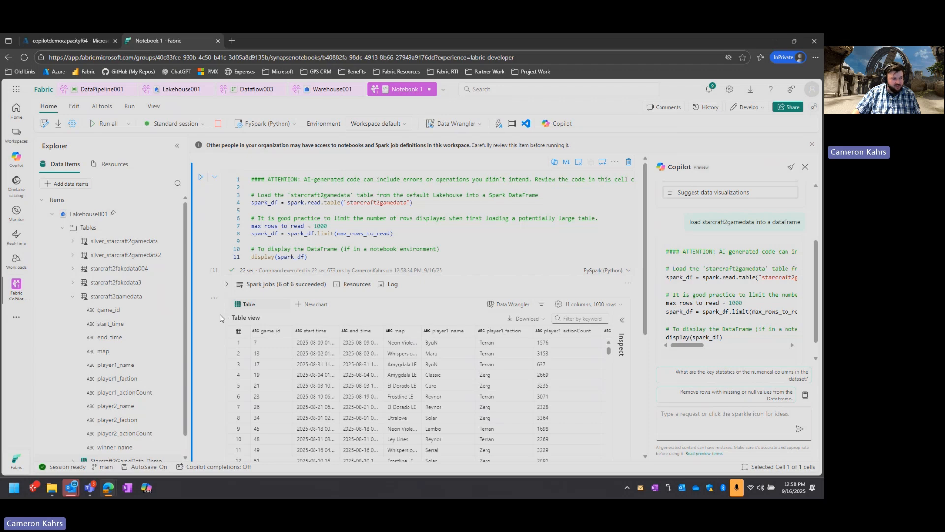
- Add a code cell and ask Copilot for silver-layer cleanup transformations with duration, winner_faction and per-player apm columns
scroll(221, 315, down, 3)
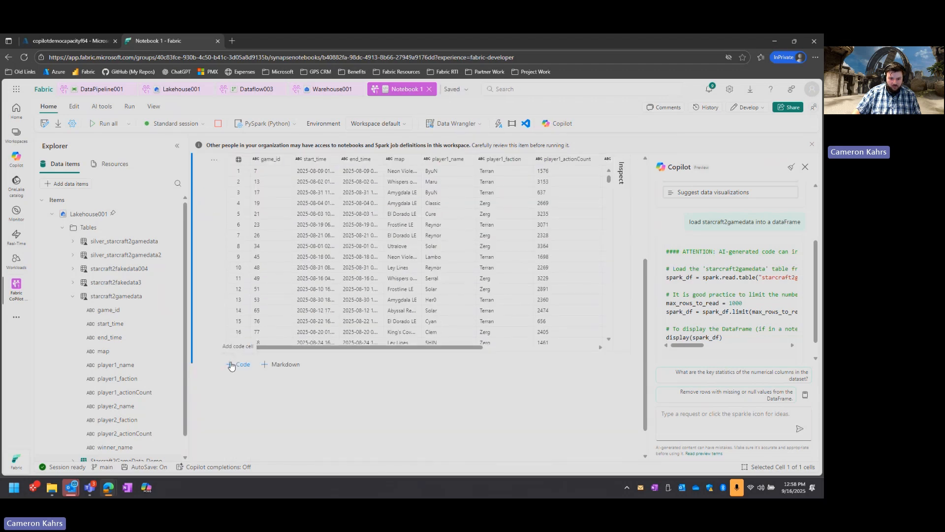
click(240, 364)
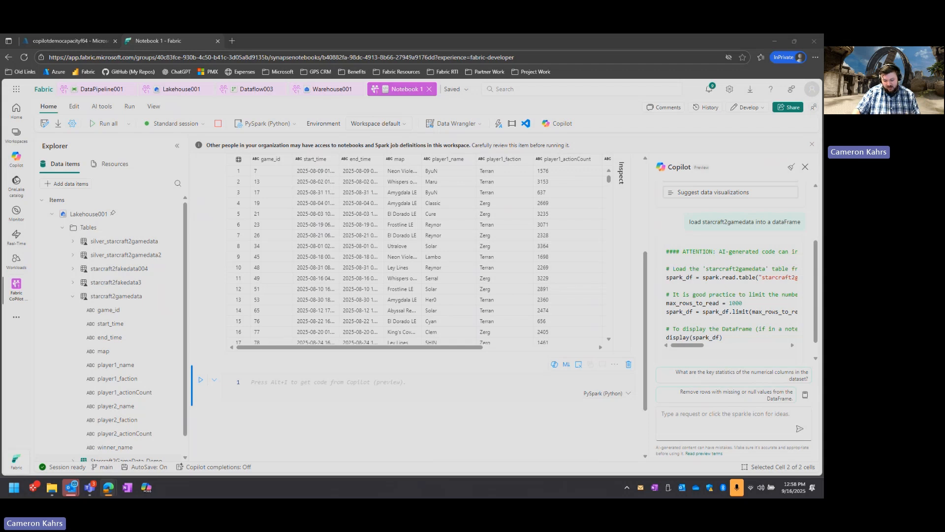
click(686, 422)
text(for the dataframe perform transformations to clean up the data for a silver layer lakehouse. include new columns called duration that is the duration between start_time and end_time, a new column called winner_faction that is the faction of the winner player, and include columns for each player called apm that takes the action count and divides it by the duration of the game)
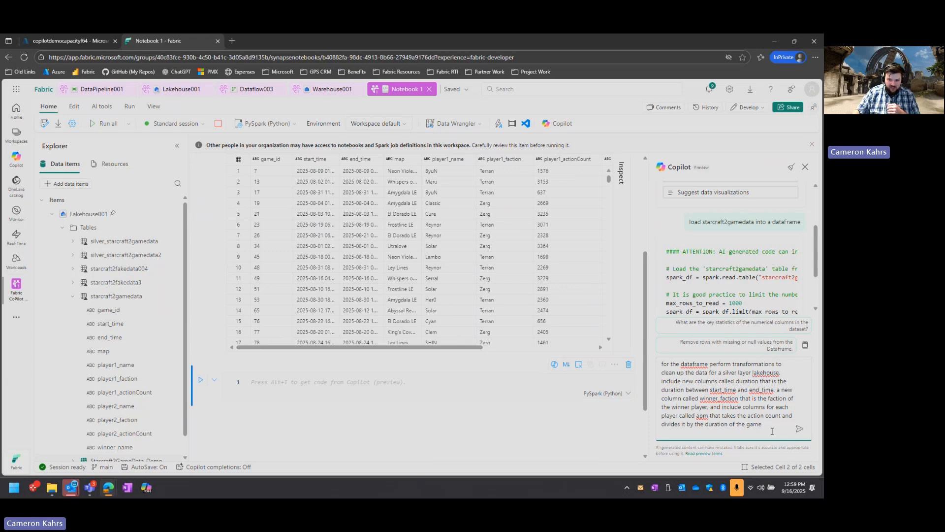
key(Return)
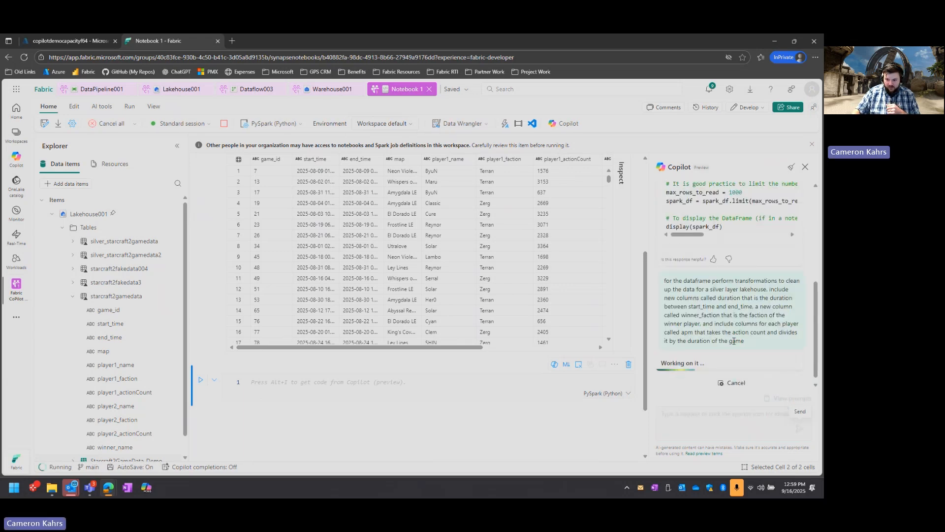
- Copy Copilot's silver-layer transformation code into the empty second cell
scroll(421, 374, down, 3)
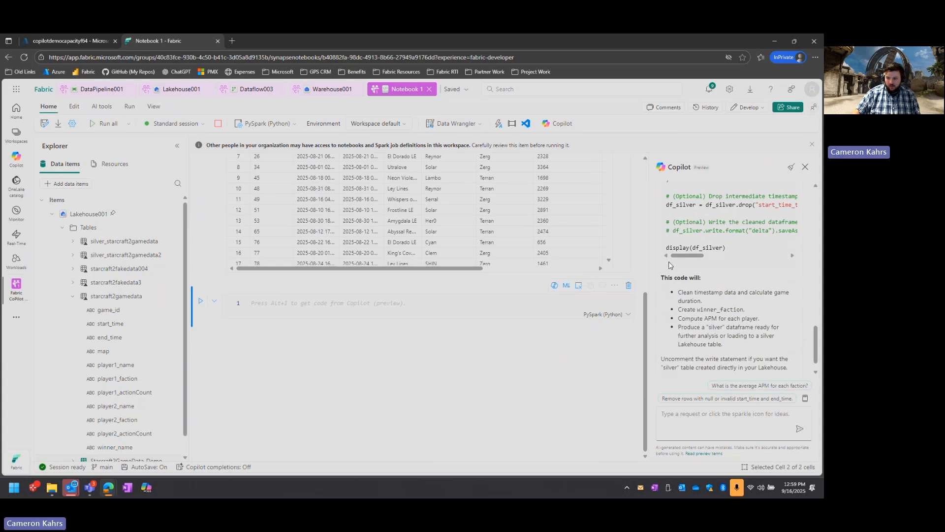
scroll(714, 289, up, 1)
drag(734, 294, 733, 340)
key(ctrl+c)
click(399, 303)
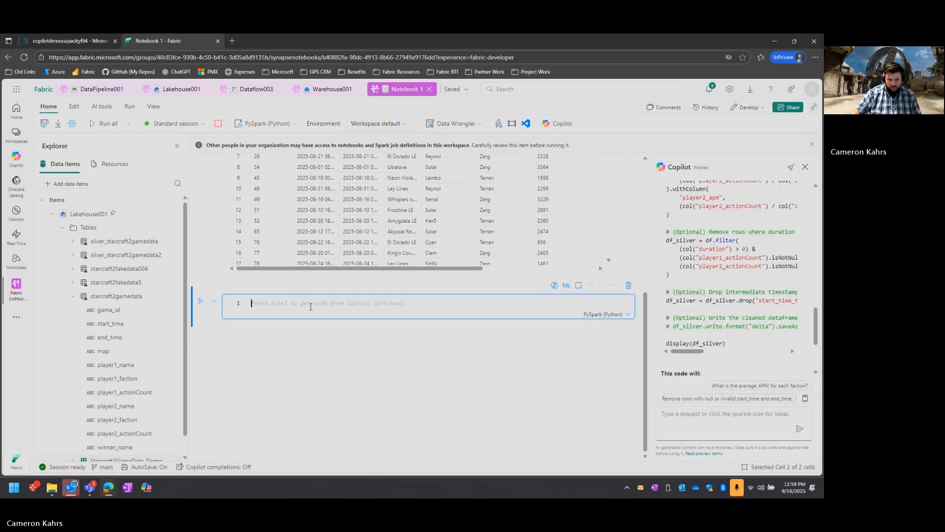
key(ctrl+v)
- Review the second cell's code for the duration, winner_faction and APM calculations, row filtering and optional silver table write
scroll(398, 305, up, 8)
scroll(403, 305, down, 5)
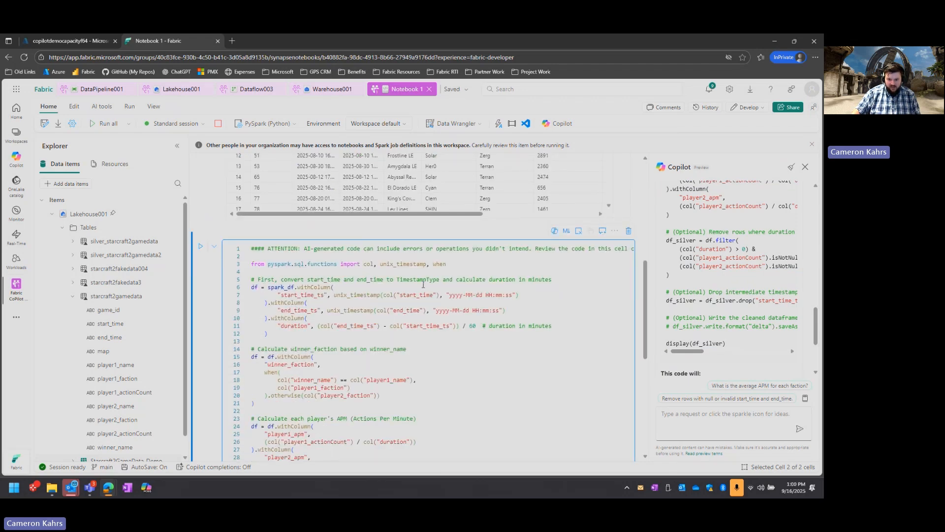
scroll(564, 280, down, 3)
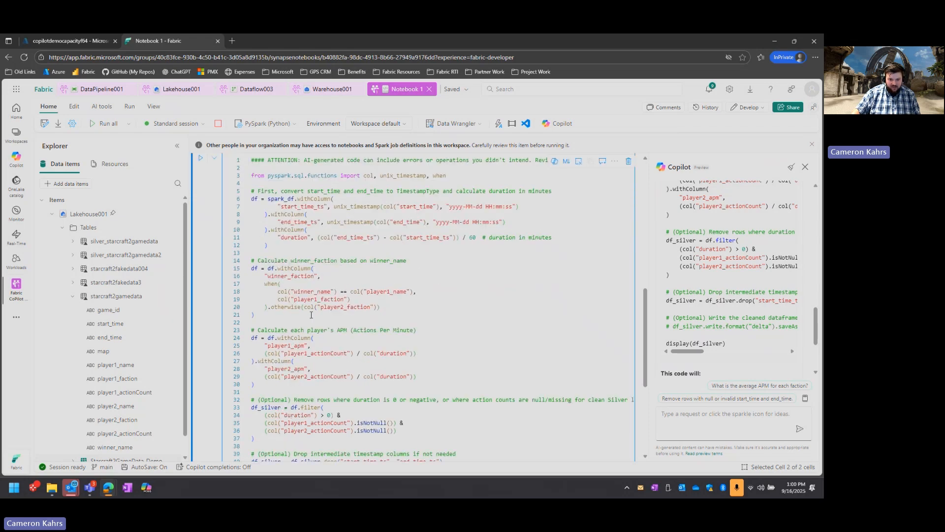
scroll(383, 333, down, 4)
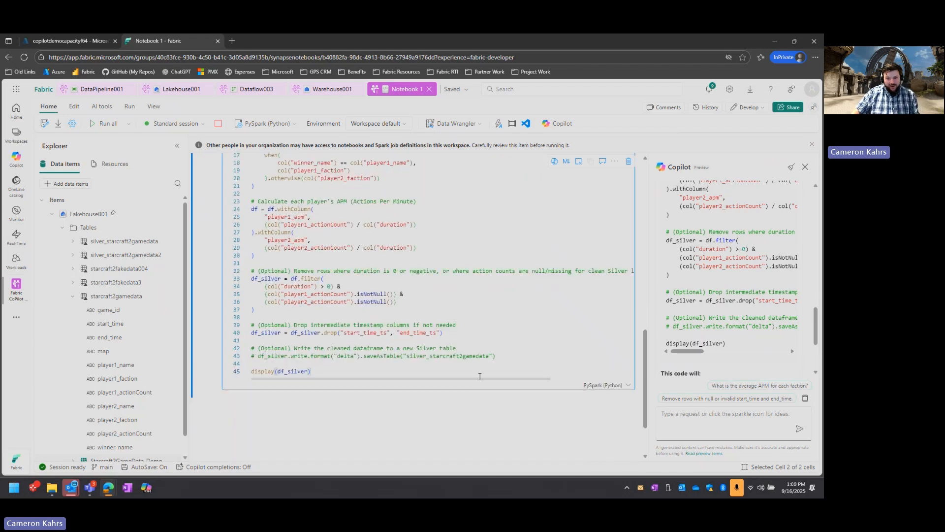
scroll(512, 325, right, 3)
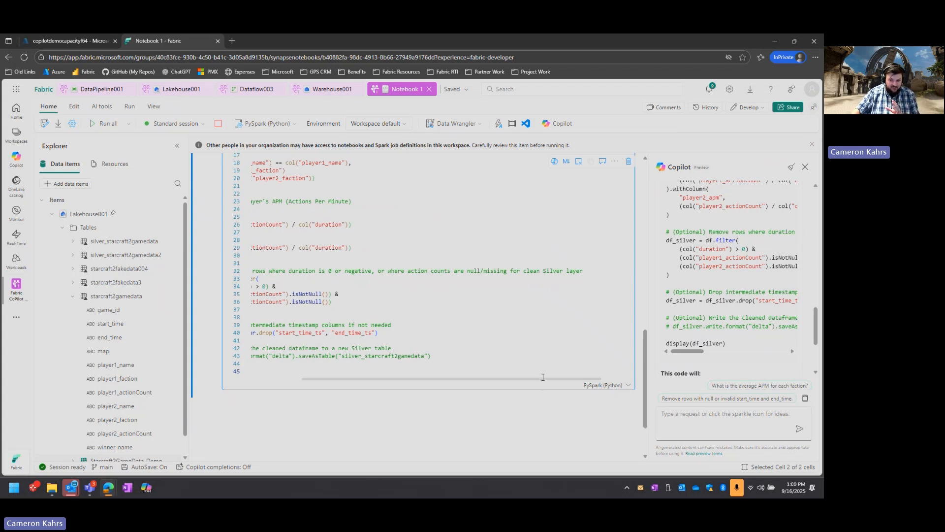
drag(543, 377, 492, 377)
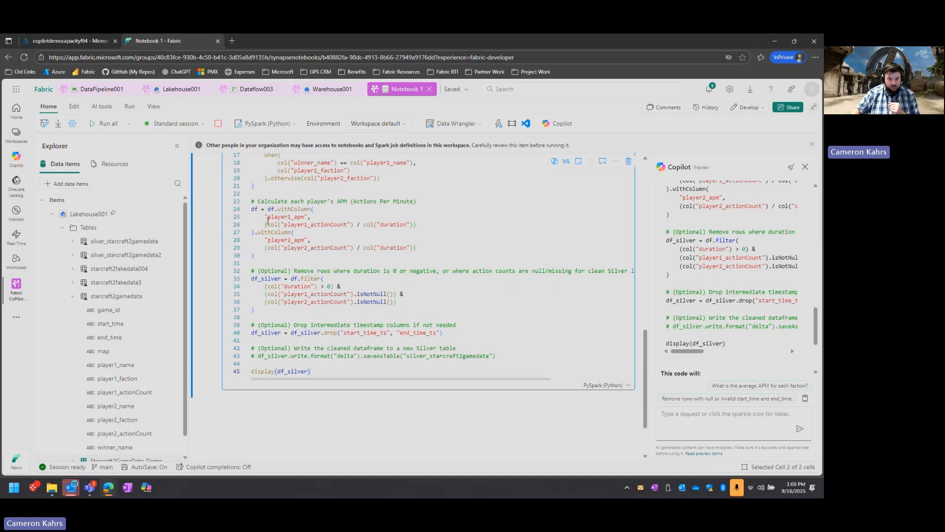
scroll(353, 240, up, 4)
scroll(353, 240, up, 1)
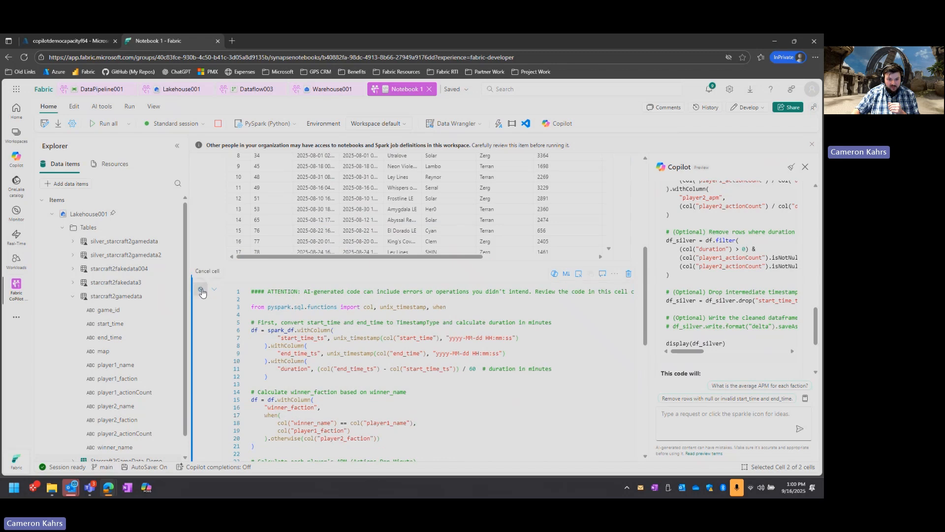
- Run the silver transformation cell and examine the df_silver table output below it
click(200, 288)
scroll(346, 312, down, 5)
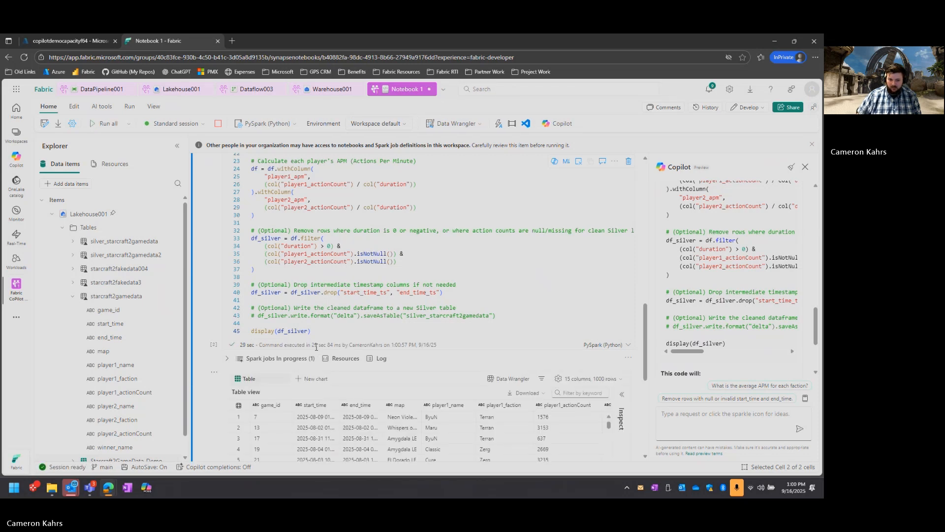
scroll(324, 369, down, 2)
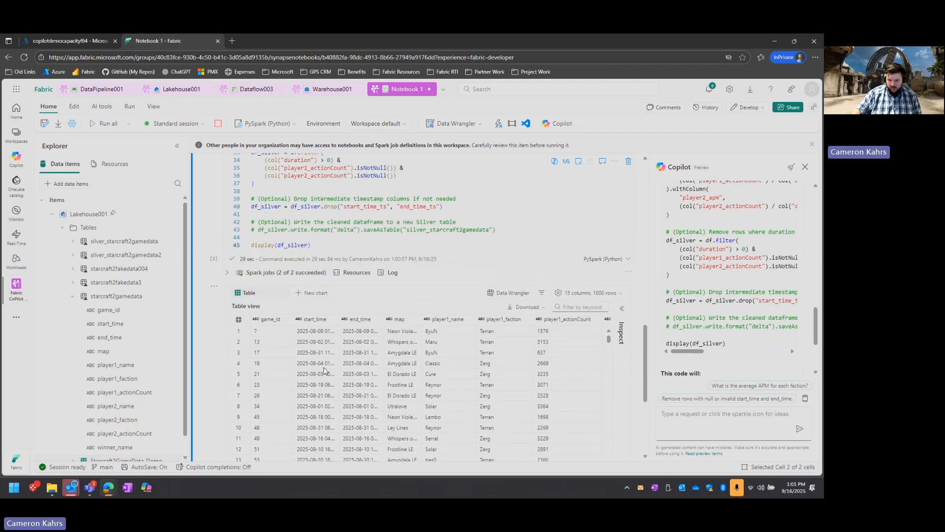
scroll(339, 438, down, 2)
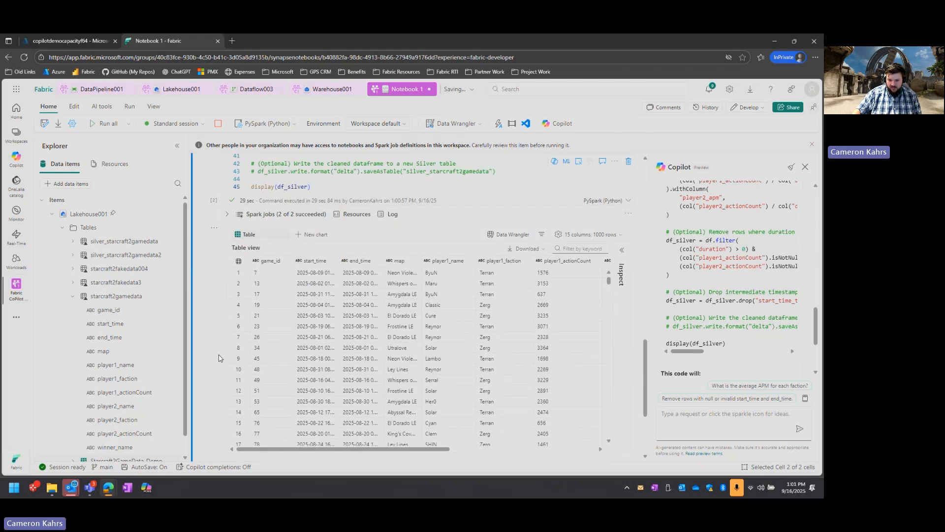
- Examine the duration, winner_faction and per-player apm columns in the df_silver output against the code that calculates them
drag(352, 428, 593, 427)
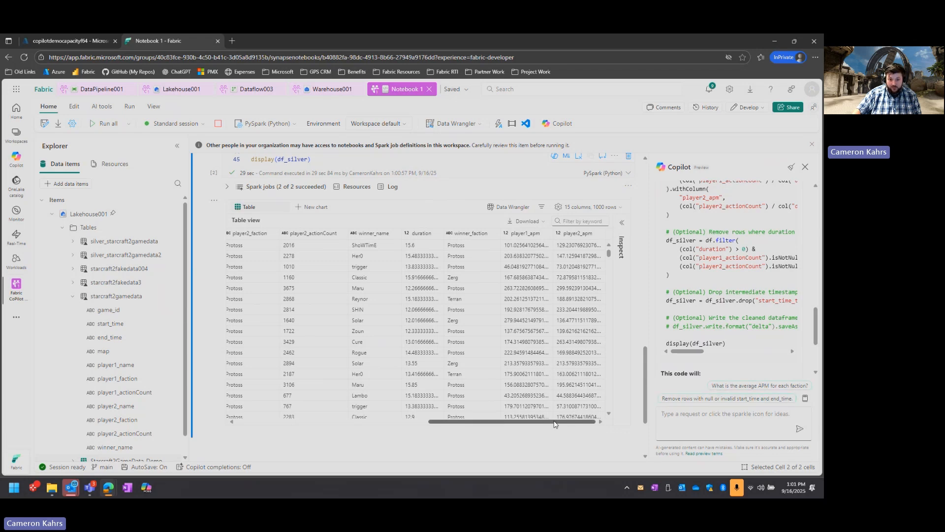
scroll(638, 370, up, 2)
scroll(636, 370, up, 4)
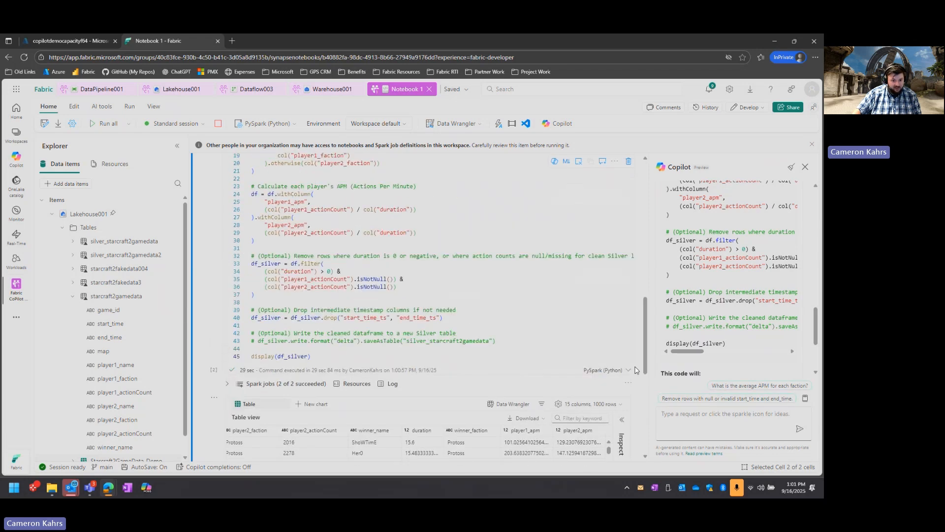
scroll(635, 370, down, 6)
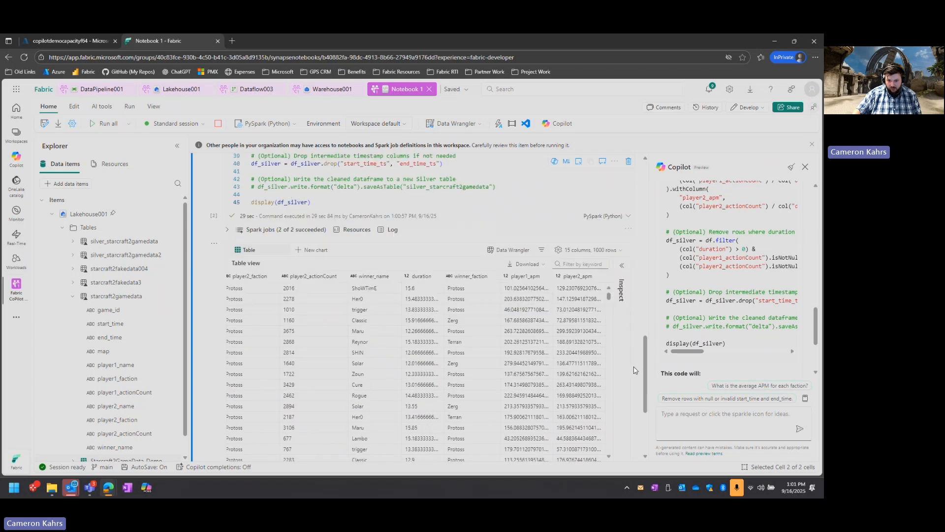
- Add a code cell and ask Copilot to write the df_silver dataframe back to Lakehouse001 in a new table called silver_starcraft2gamedata3
click(240, 396)
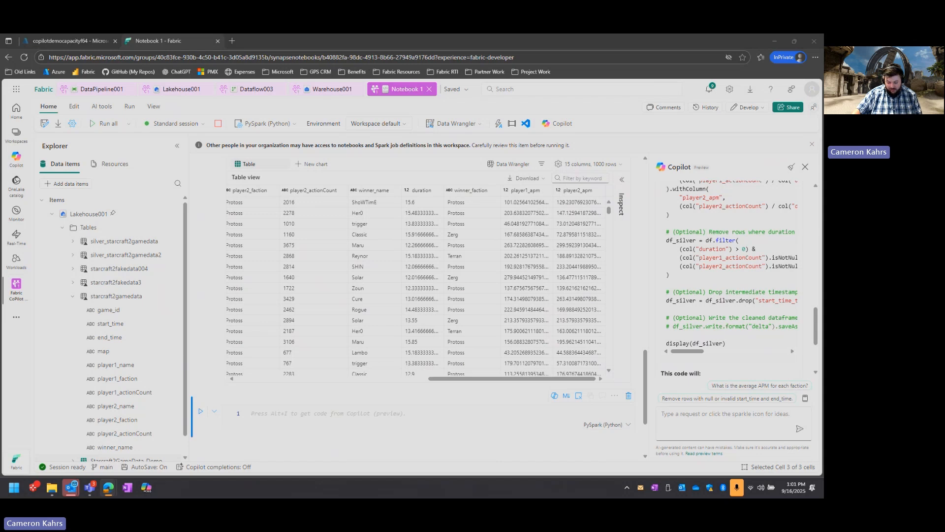
click(688, 418)
text(write this dataframe back to the Lakehouse001 in a new table called silver_starcraft2gamedata)
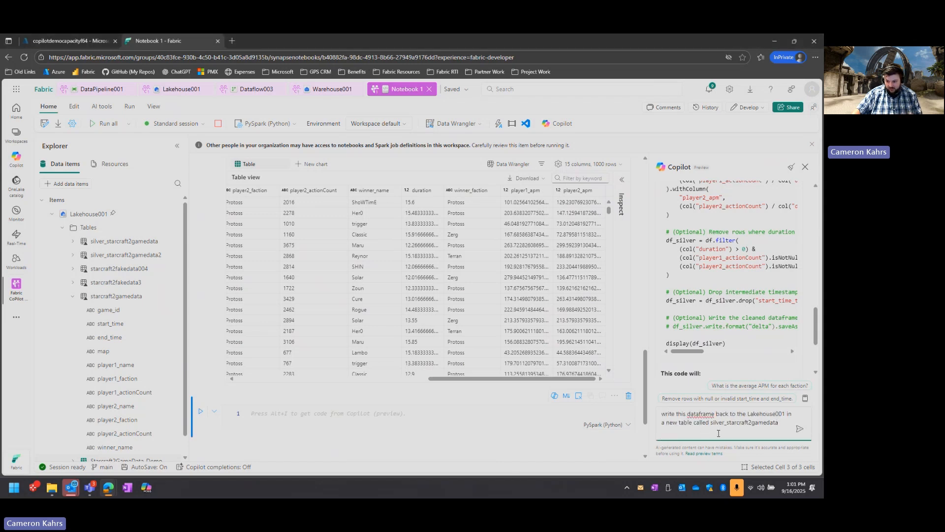
drag(714, 415, 692, 415)
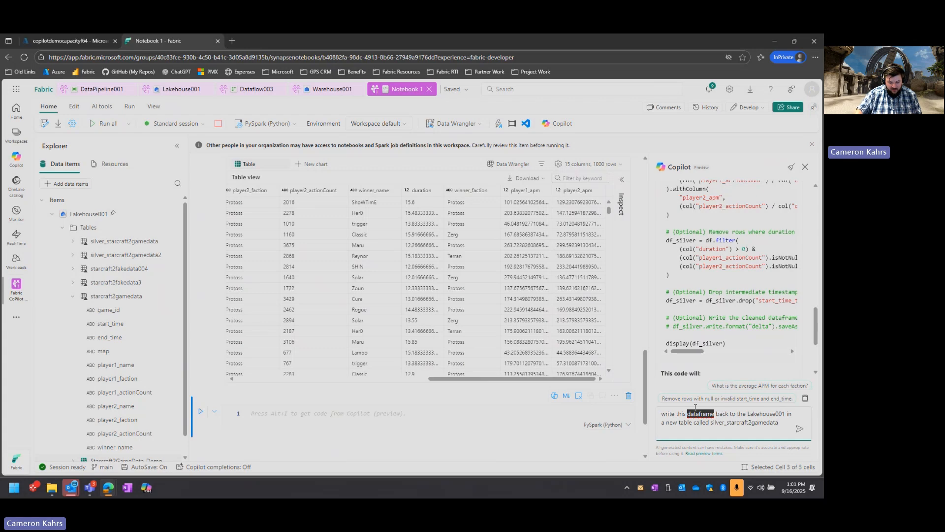
text(df)
scroll(536, 337, up, 3)
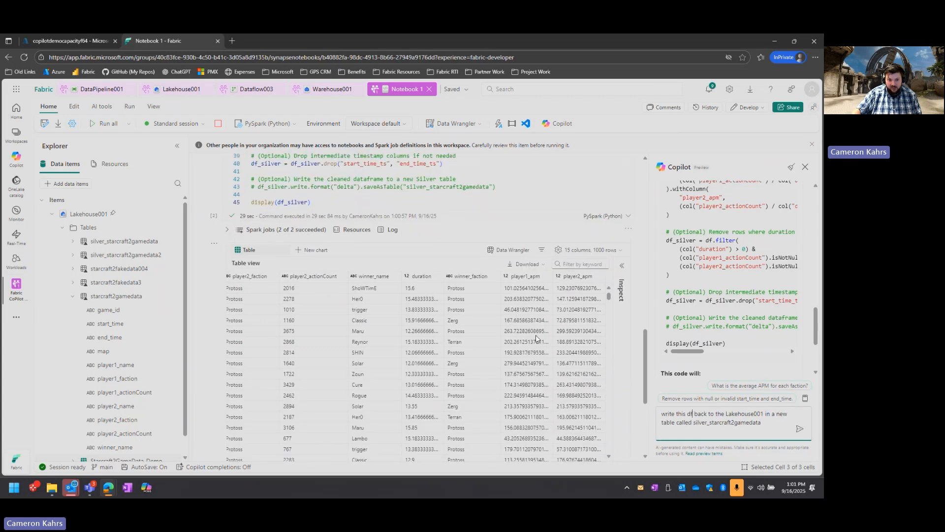
text(_silver datafra)
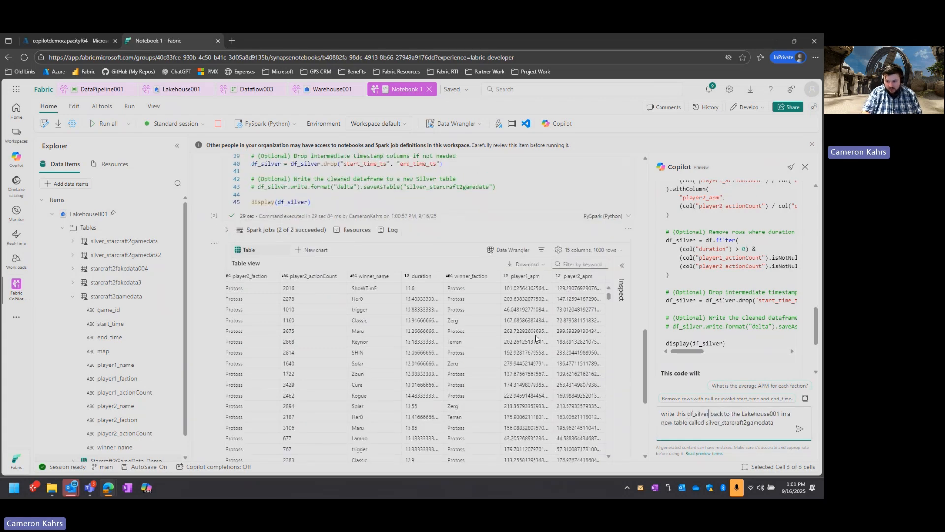
text(me)
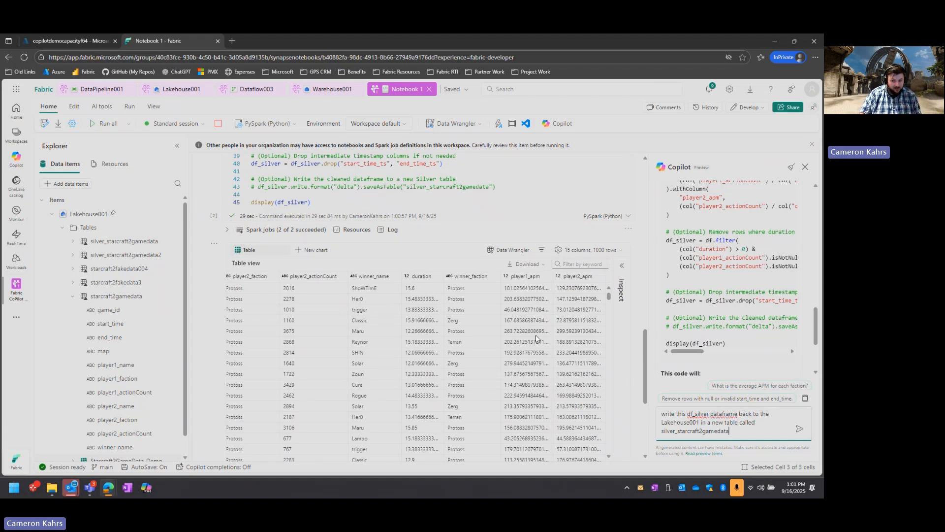
text(3)
key(Return)
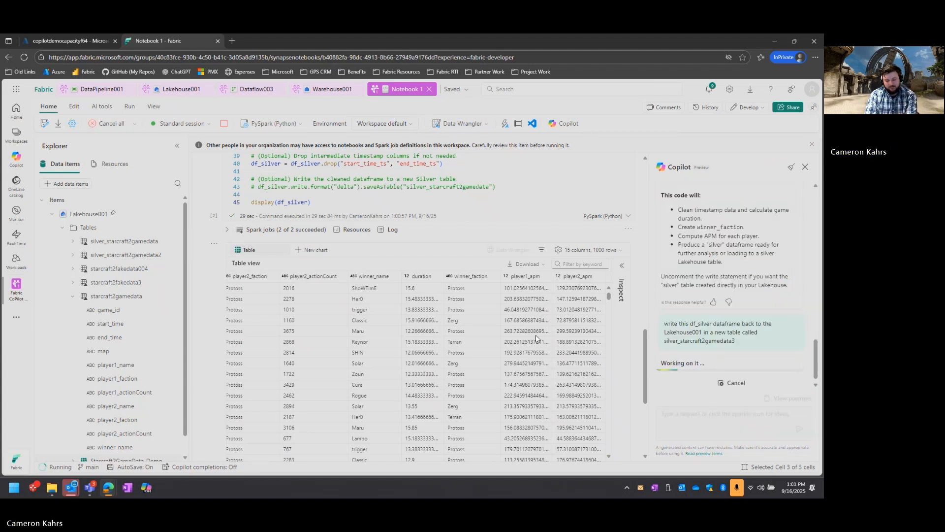
- Review the df_silver output and the commented-out silver table write line in the second cell
scroll(329, 334, down, 5)
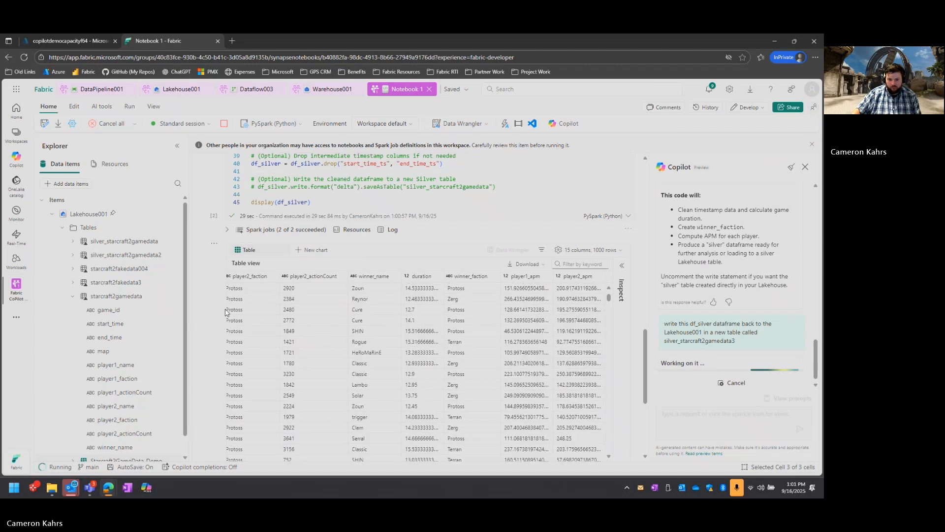
scroll(225, 310, down, 4)
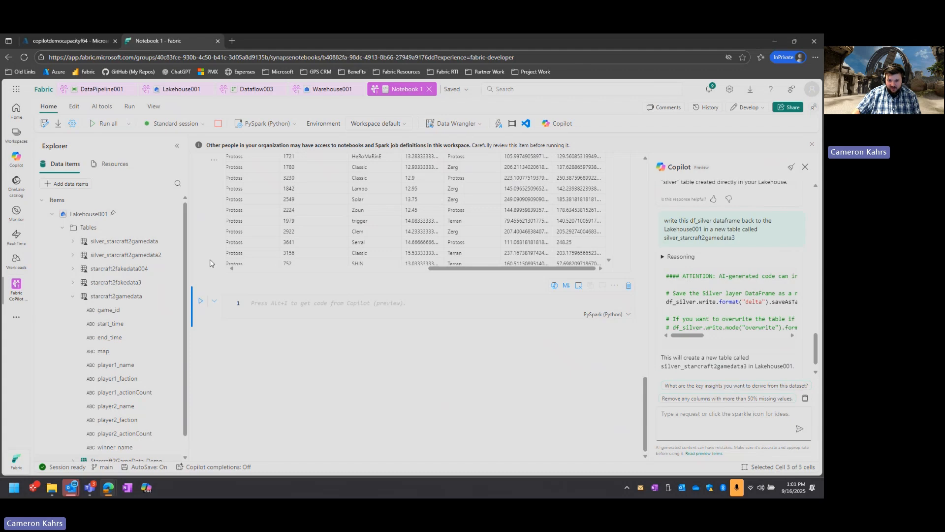
scroll(210, 263, up, 5)
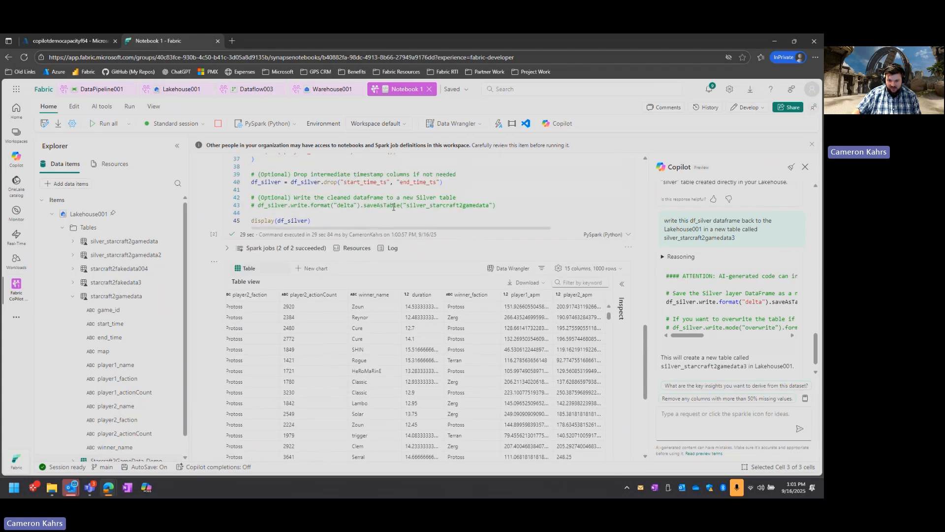
drag(252, 204, 338, 211)
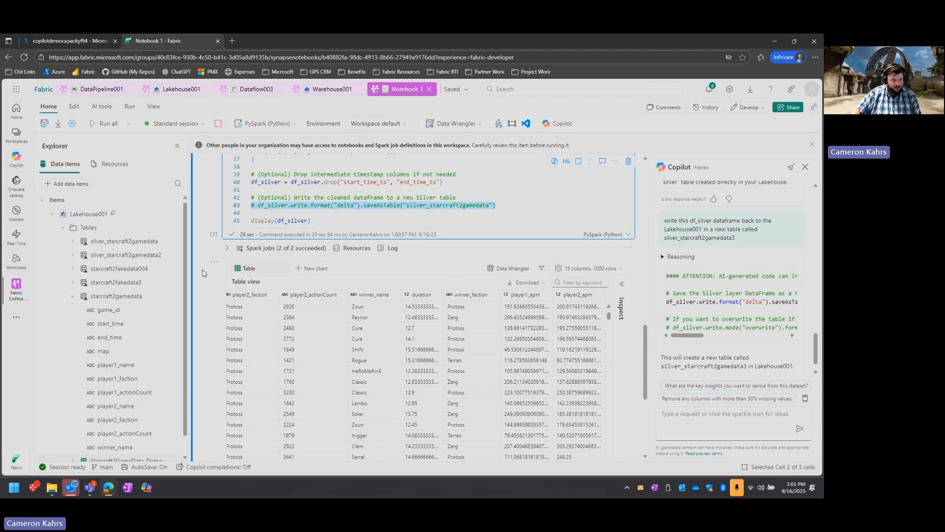
scroll(201, 273, down, 3)
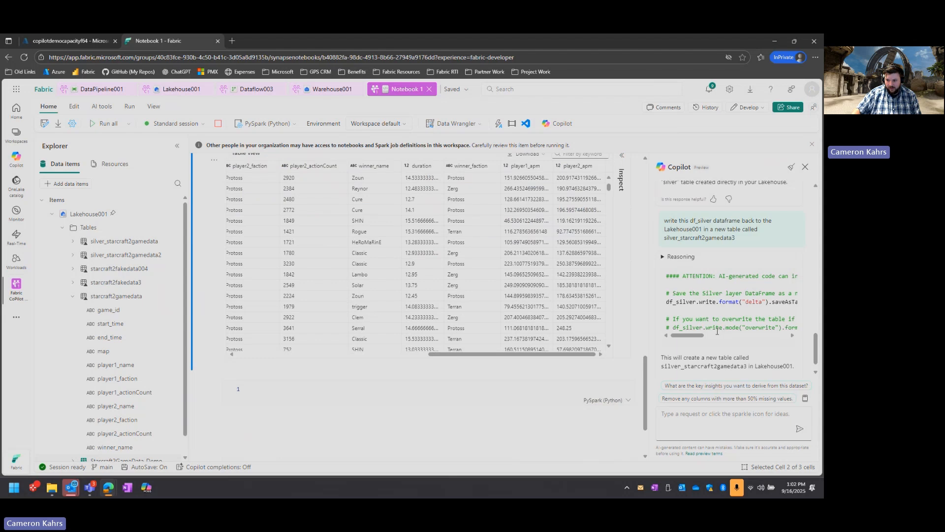
- Copy Copilot's code for saving df_silver as silver_starcraft2gamedata3 into the empty third cell
drag(667, 279, 806, 340)
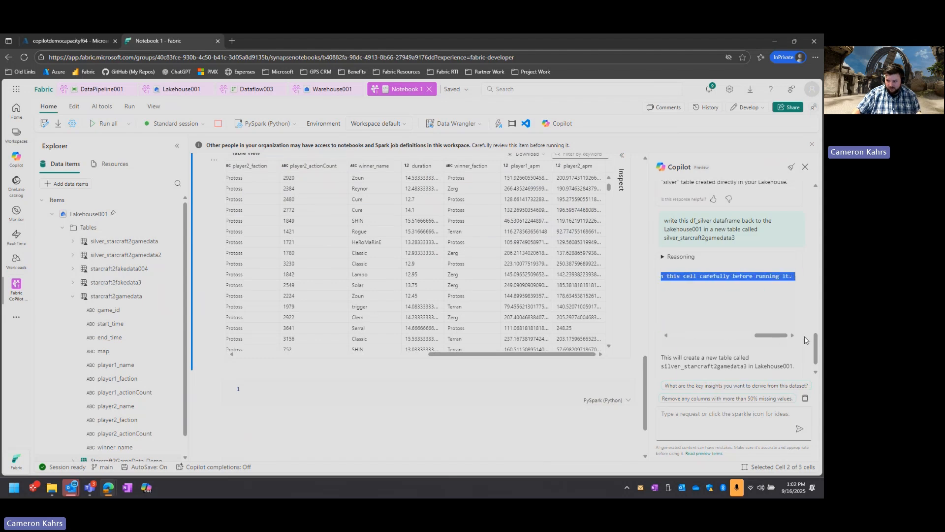
click(279, 389)
text(#### ATTENTION: AI-generated code can include errors or operations you didn't intend. Review the code in this cell carefully before running it.  # Save the Silver layer DataFrame as a new Lakehouse table df_silver.write.format("delta").saveAsTable("silver_starcraft2gamedata3")  # If you want to overwrite the table if it already exists, use the following instead: # df_silver.write.mode("overwrite").format("delta").saveAsTable("silver_starcraft2gamedata3"))
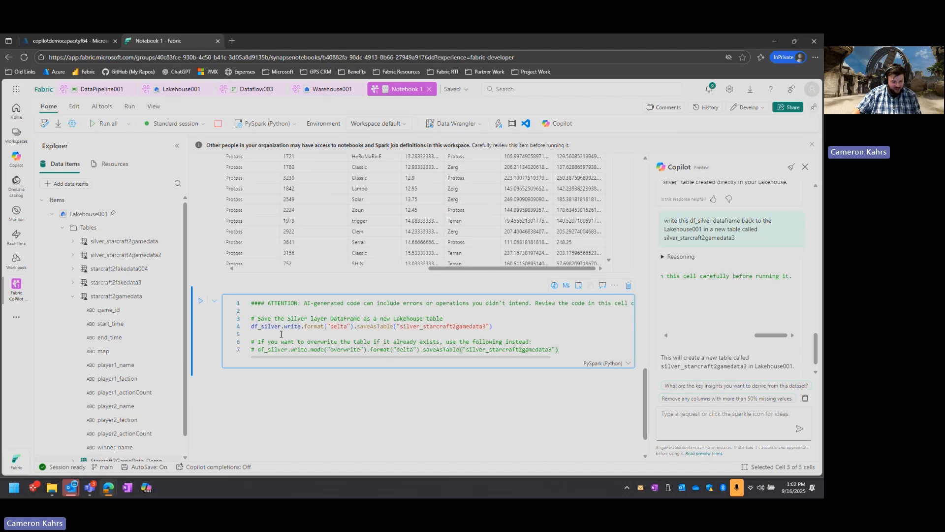
- Comment out the plain save line, uncomment the overwrite save line with a leading space before it, and run the third cell
text(#)
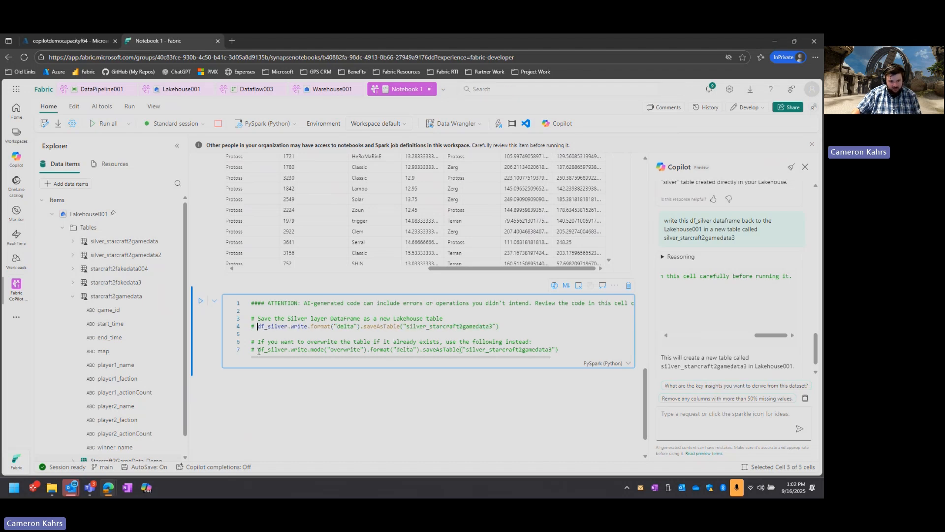
click(255, 350)
key(BackSpace)
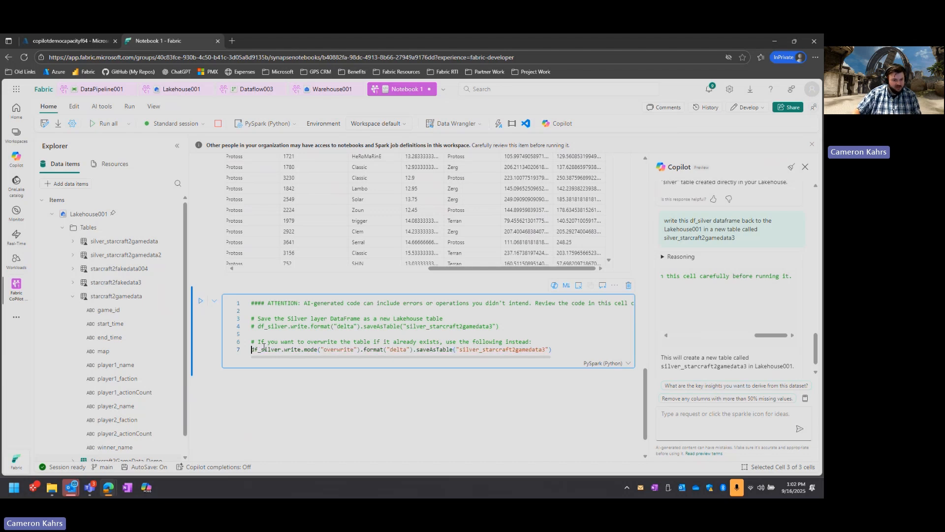
key(shift+Return)
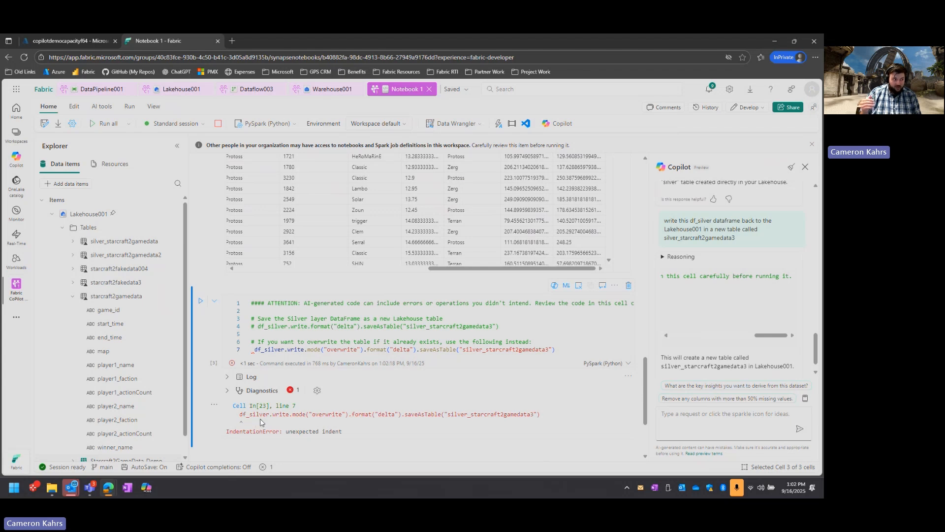
- Run Copilot's /fix command on the third cell, compare the proposed code with the original and accept the fix
click(554, 286)
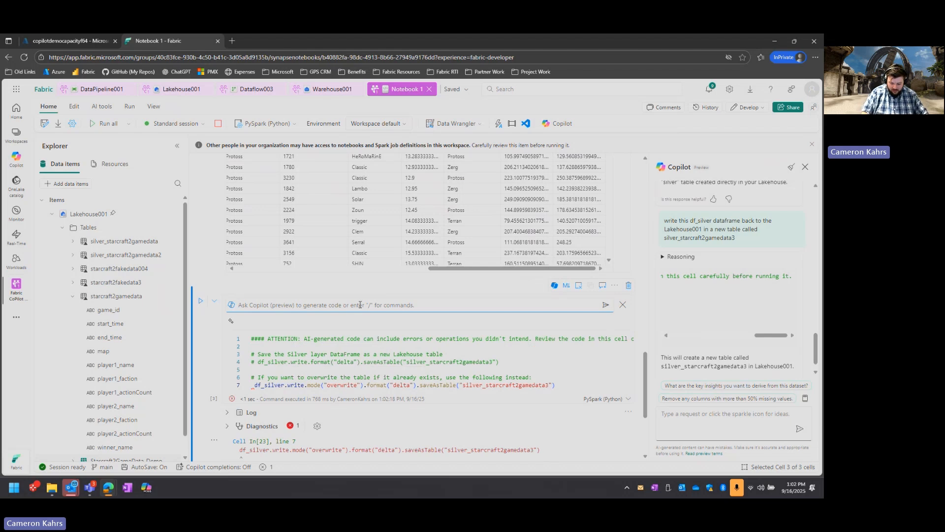
text(/)
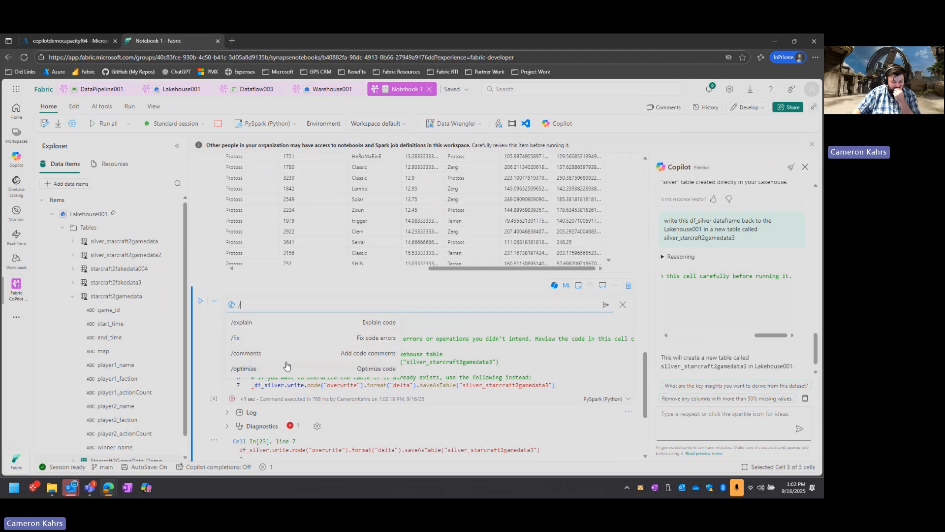
click(256, 338)
click(605, 306)
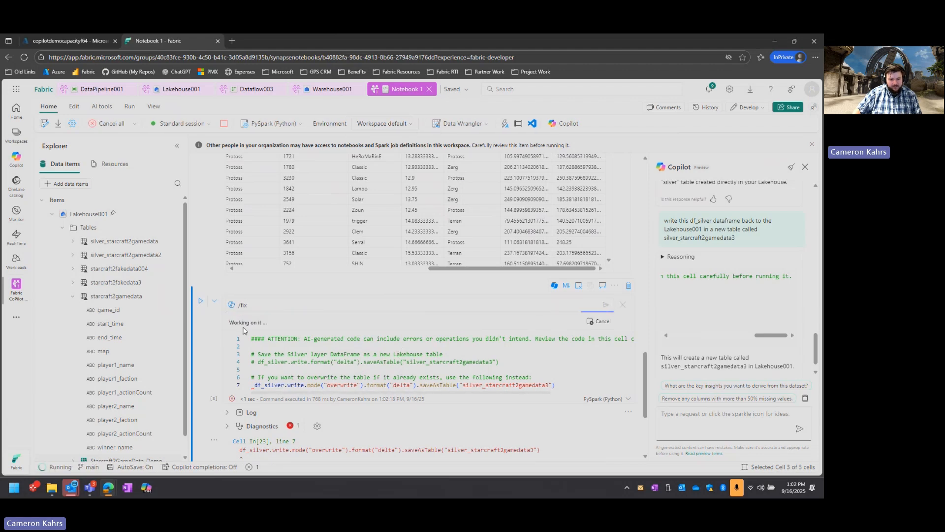
scroll(215, 335, down, 1)
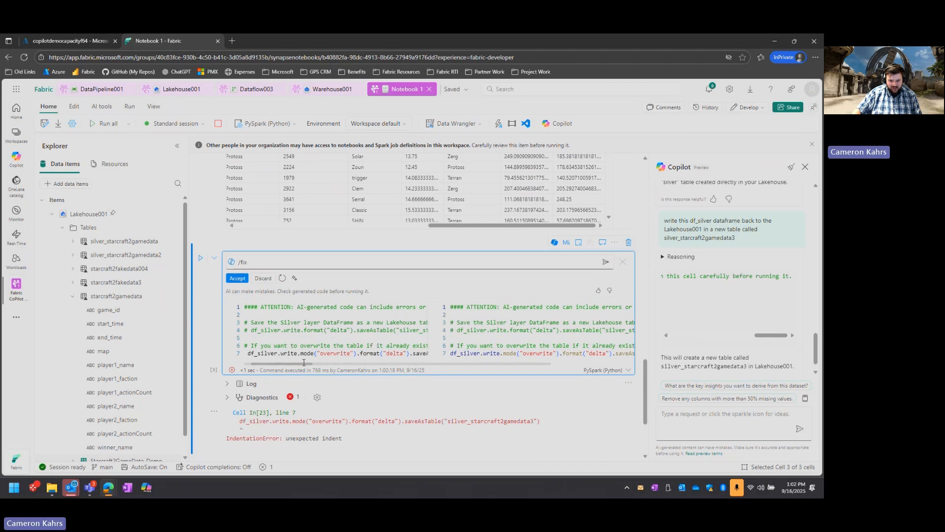
mouse_move(280, 367)
mouse_down()
mouse_move(395, 368)
mouse_move(287, 368)
mouse_up()
click(238, 278)
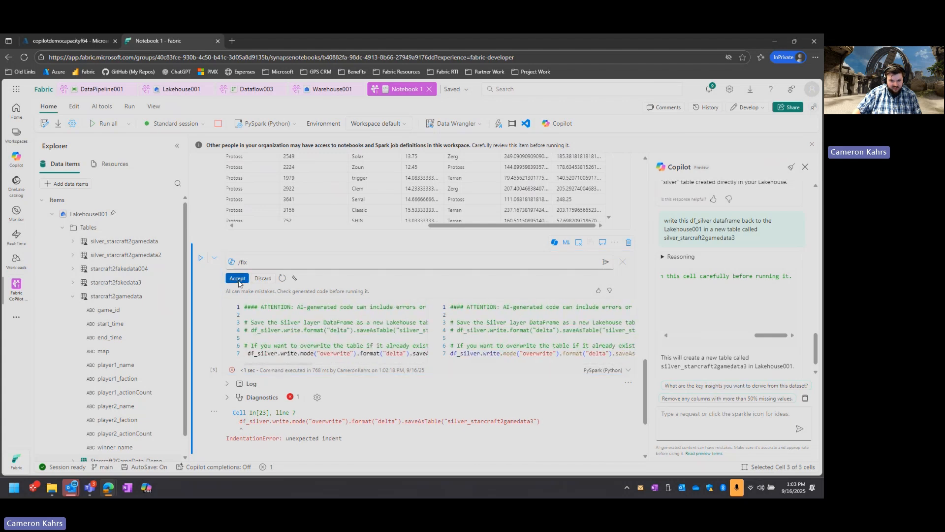
- Run the fixed cell to write silver_starcraft2gamedata3 and refresh the Lakehouse001 tables list
click(200, 258)
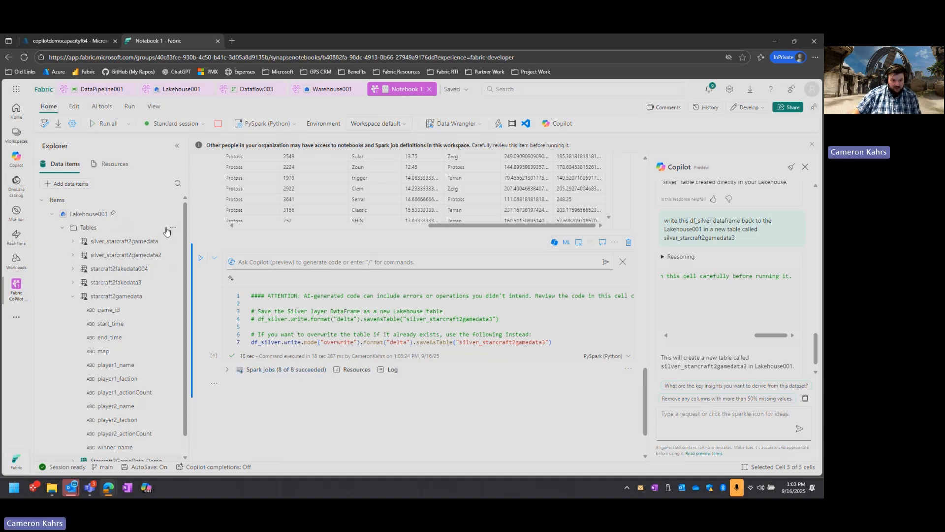
click(173, 228)
click(183, 242)
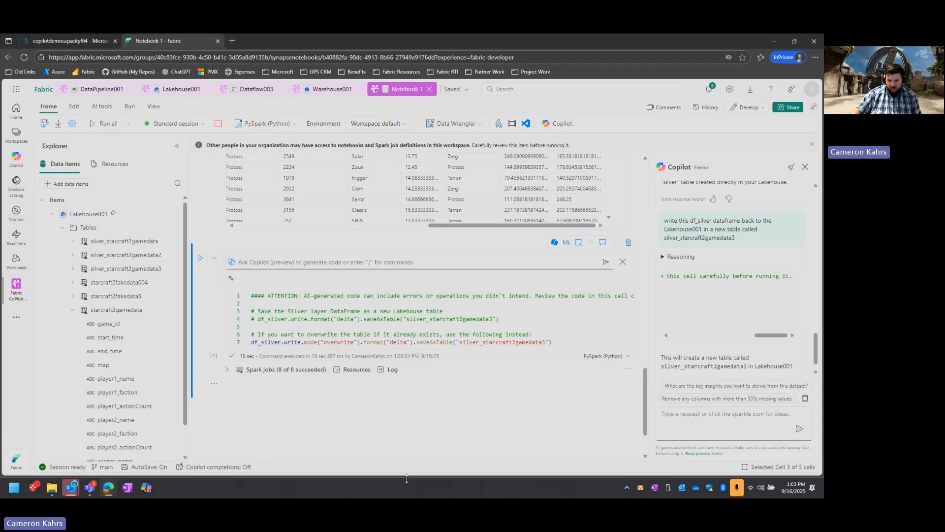
- Add a code cell and ask Copilot to create an experiment using the df_silver dataframe to determine the winner of a game
scroll(292, 385, down, 2)
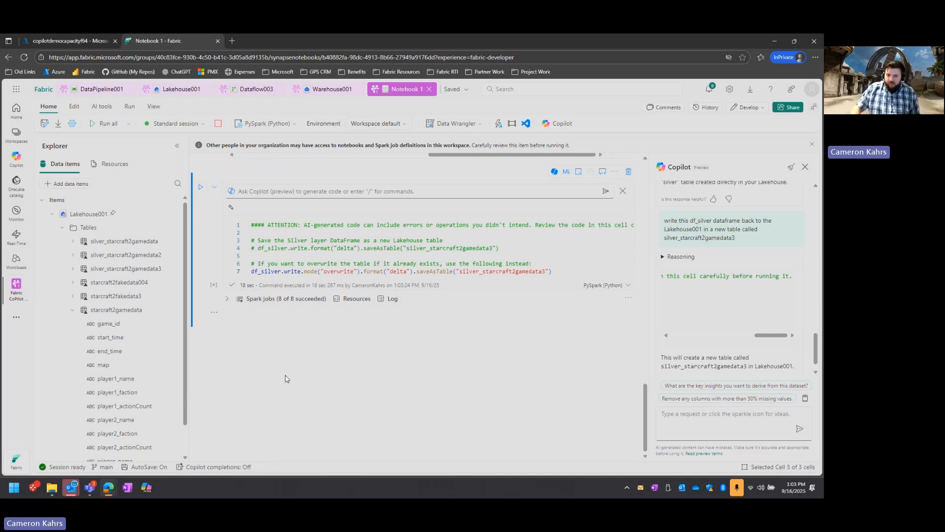
click(241, 328)
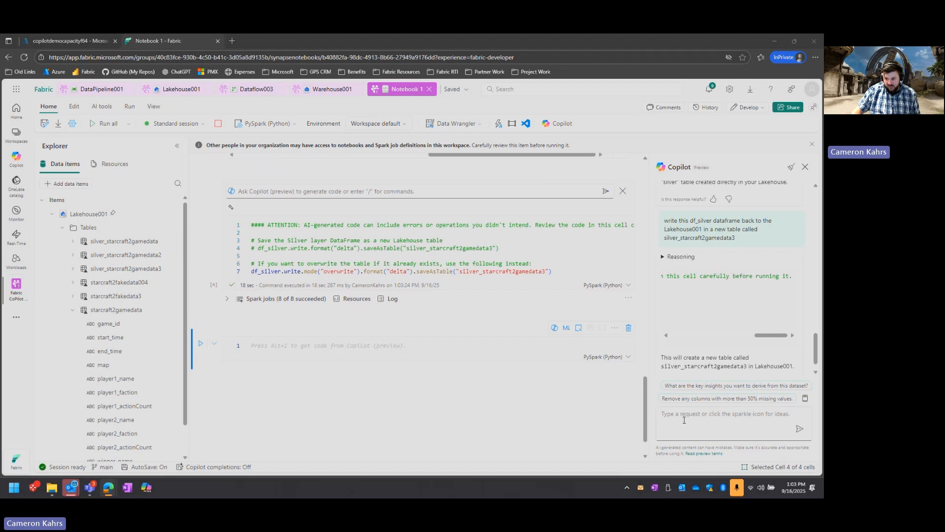
click(697, 431)
text(using the dataframe, create an experiment that uses this data to determine the winner of a game)
drag(717, 413, 690, 415)
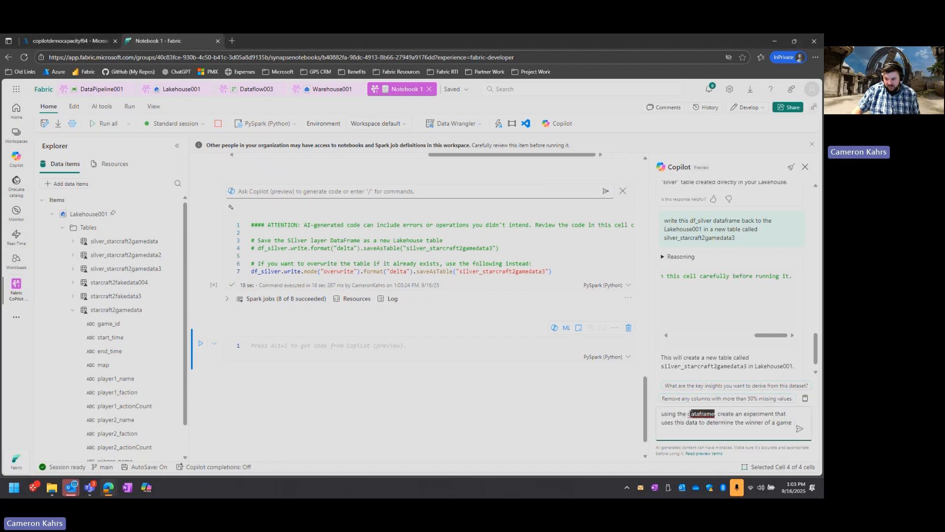
text(df_silver)
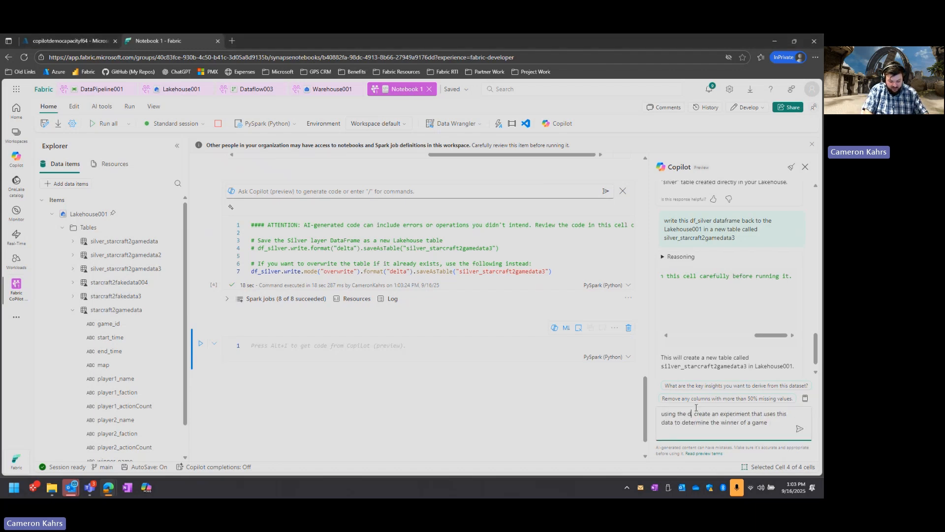
text( dataframe,)
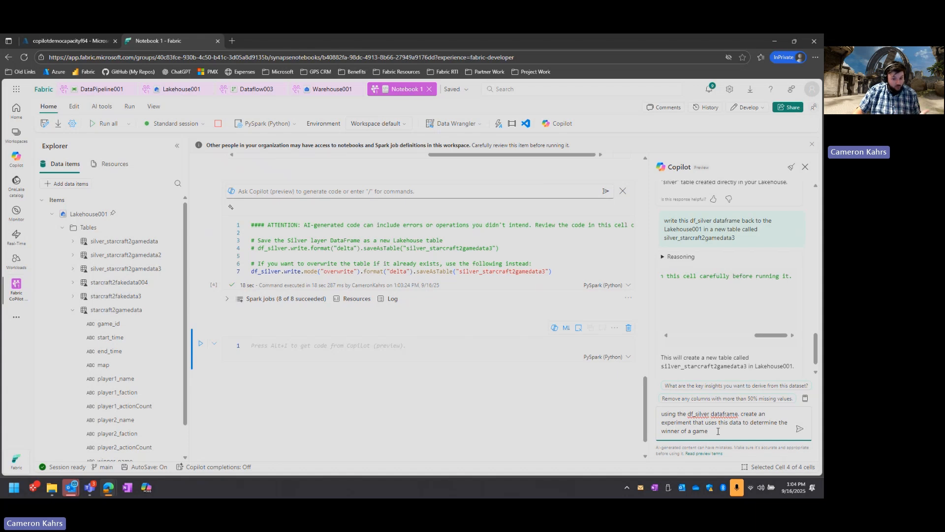
click(801, 431)
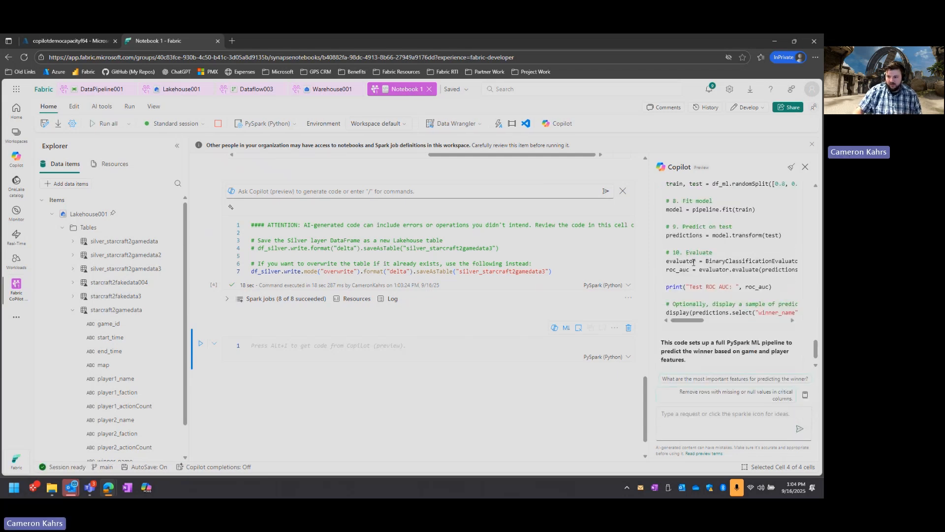
- Review Copilot's winner-prediction code from its beginning and expand the reasoning behind it
scroll(693, 263, up, 10)
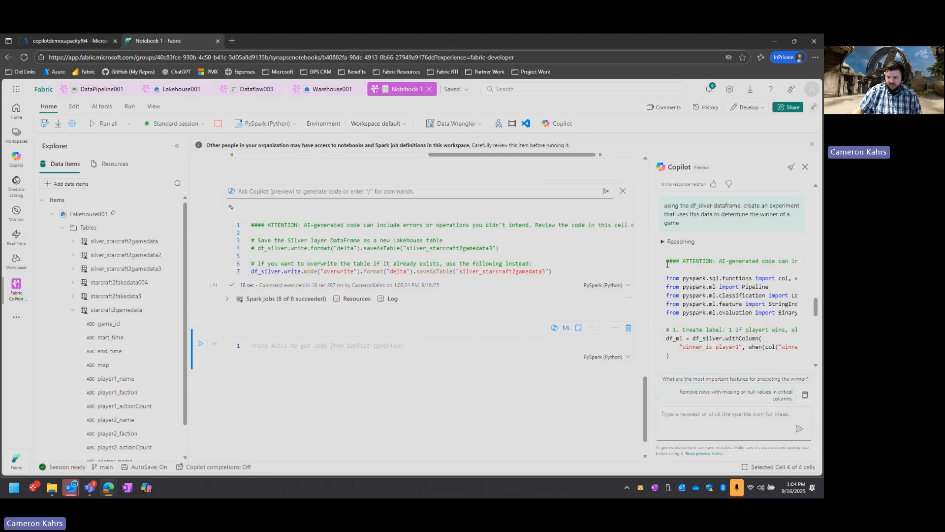
drag(668, 264, 689, 313)
click(663, 242)
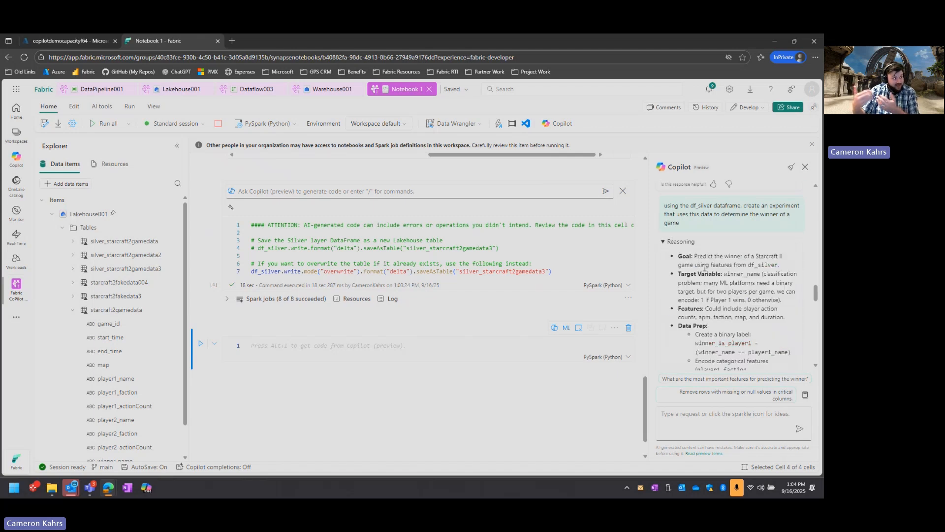
- Read the target variable and its binary encoding in Copilot's reasoning and collapse the reasoning section
scroll(705, 268, down, 1)
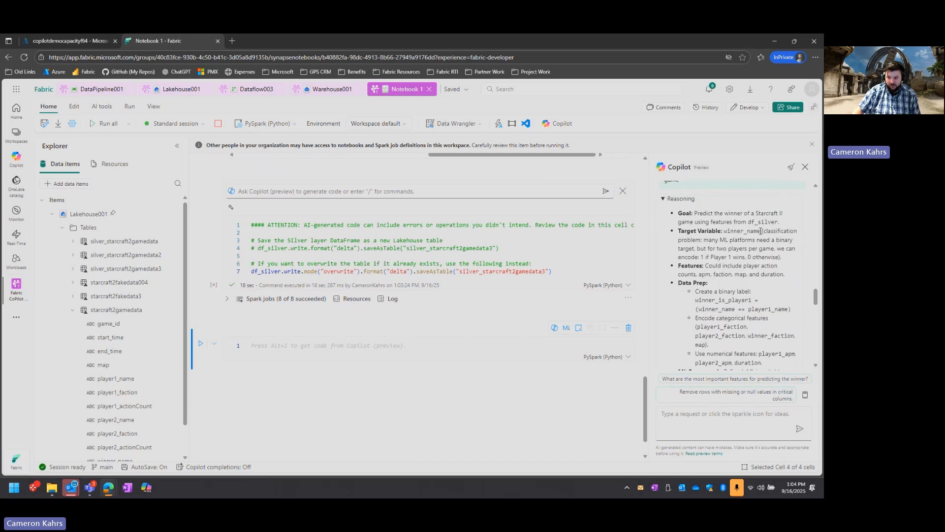
drag(762, 230, 725, 230)
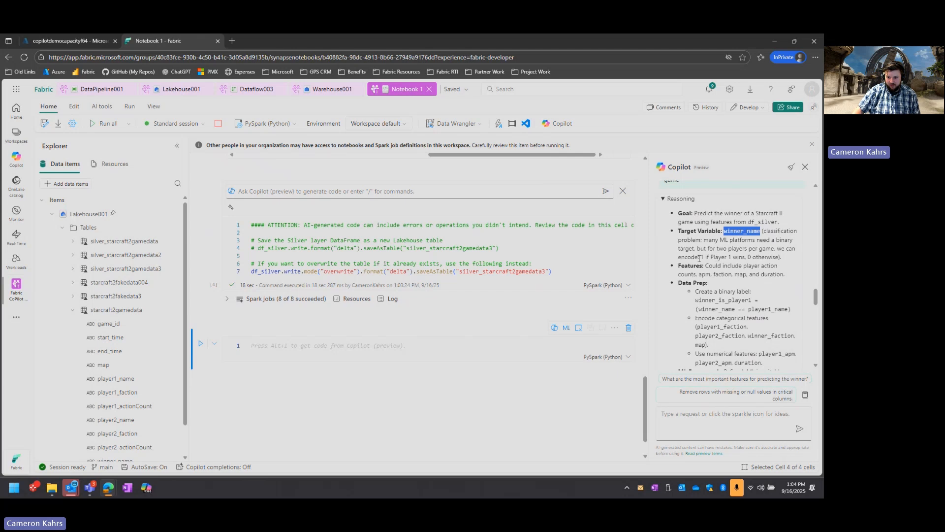
drag(699, 258, 762, 257)
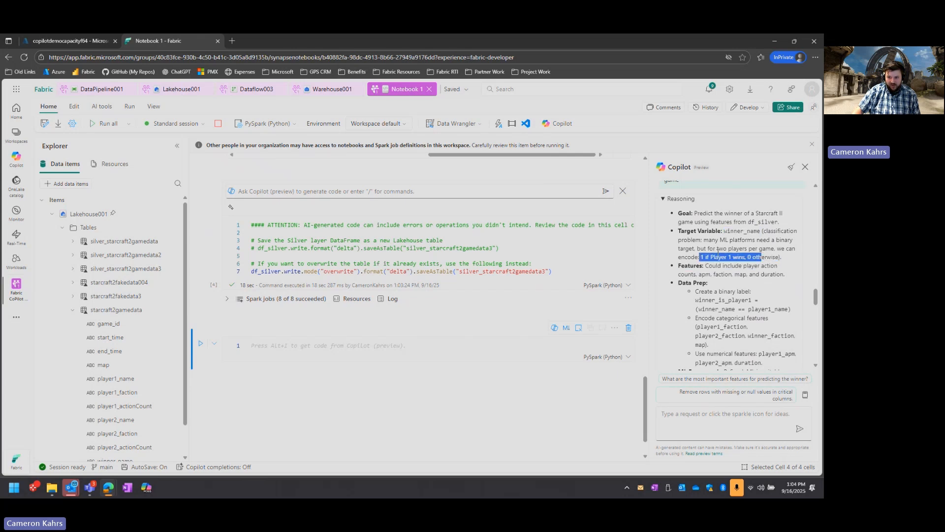
click(663, 199)
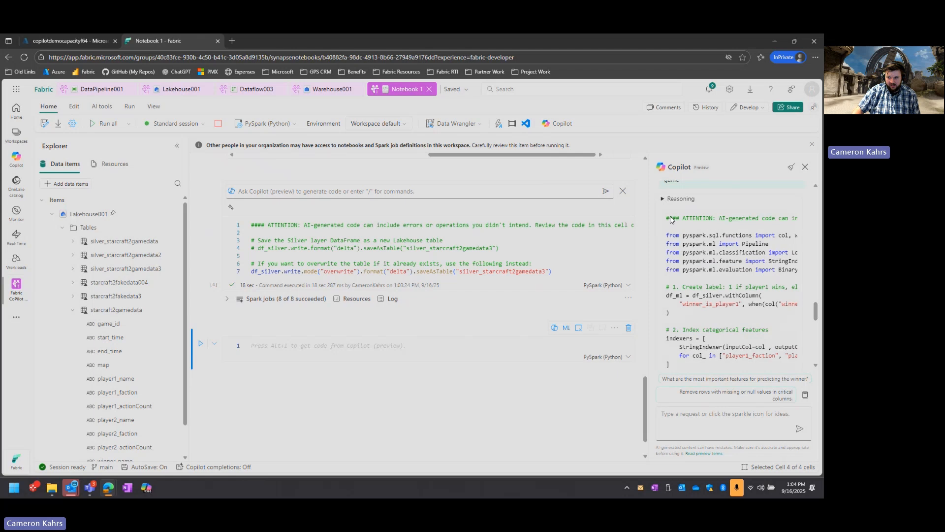
- Copy Copilot's complete winner-prediction code into the empty fourth cell of the notebook
drag(668, 217, 810, 304)
click(270, 345)
key(ctrl+v)
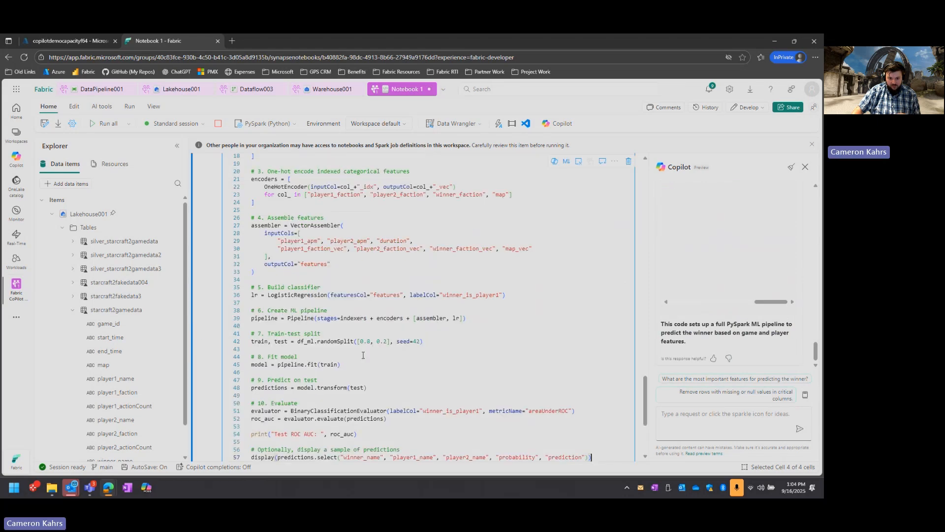
- Review the pasted pipeline code from label creation to evaluation and run the fourth cell
scroll(374, 366, up, 2)
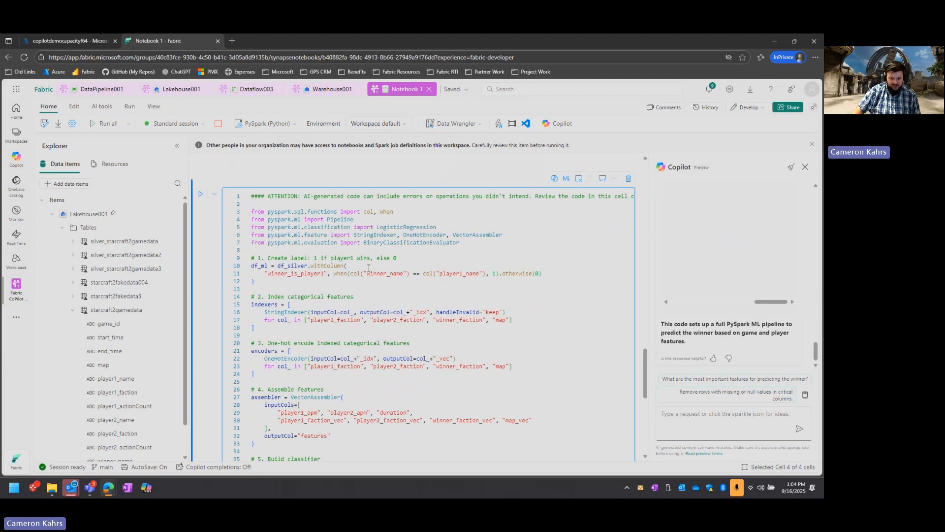
scroll(319, 257, down, 2)
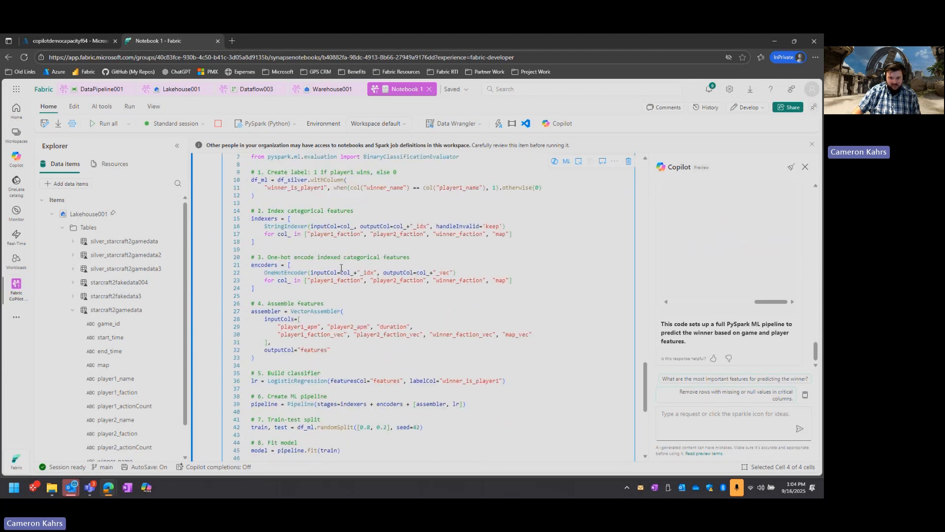
scroll(341, 267, down, 3)
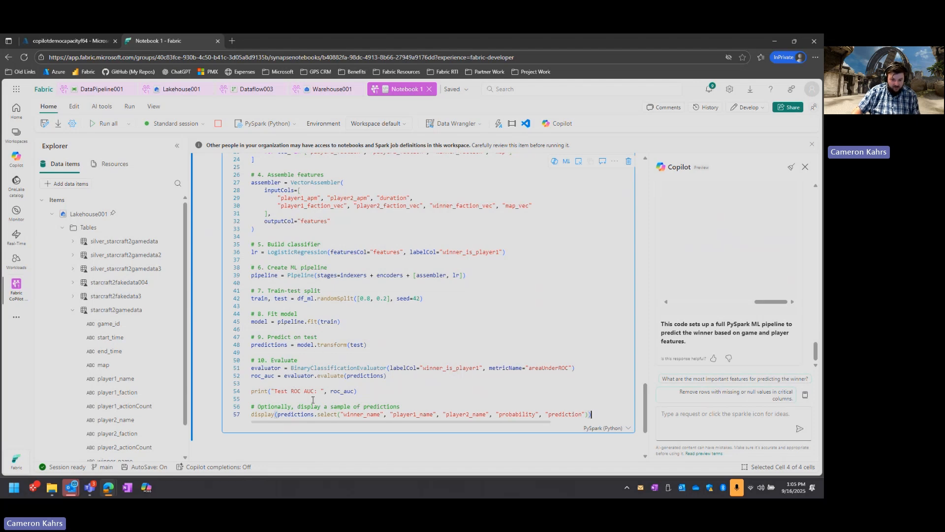
scroll(335, 394, up, 2)
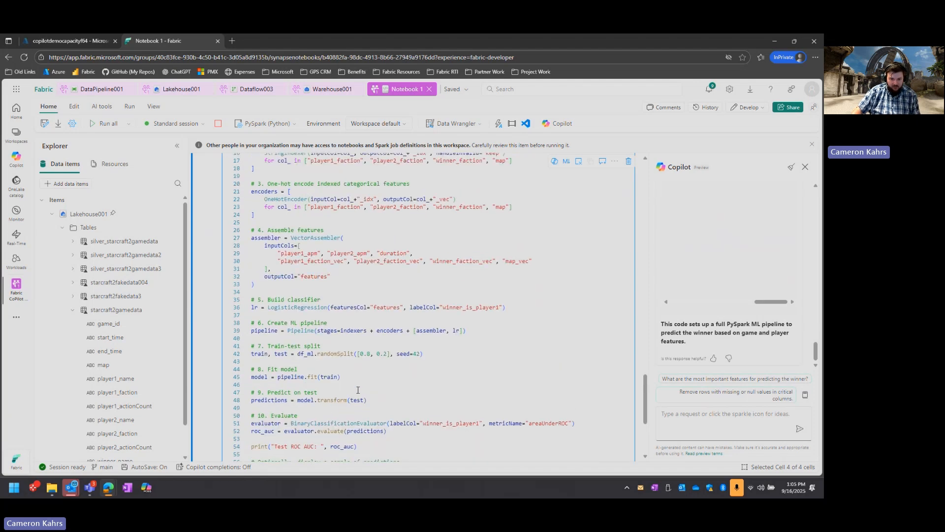
scroll(349, 344, up, 5)
key(shift+Return)
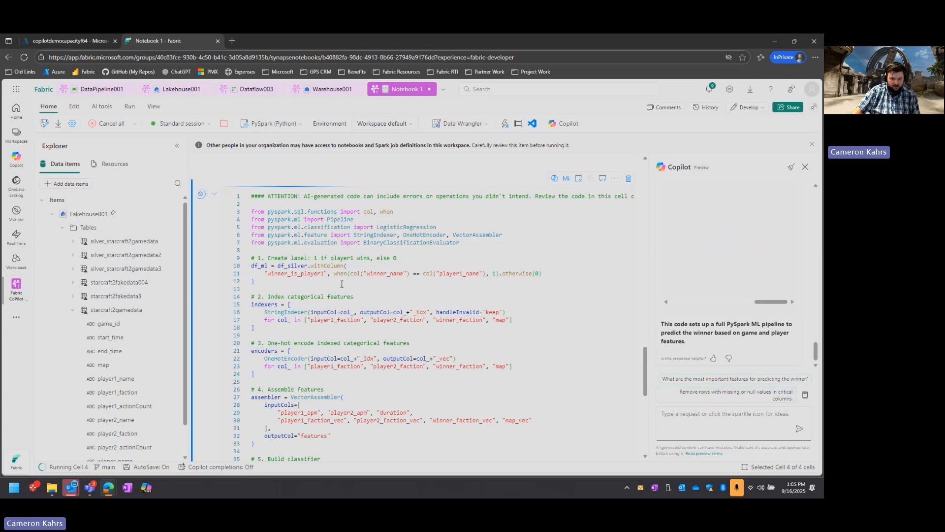
scroll(335, 301, down, 10)
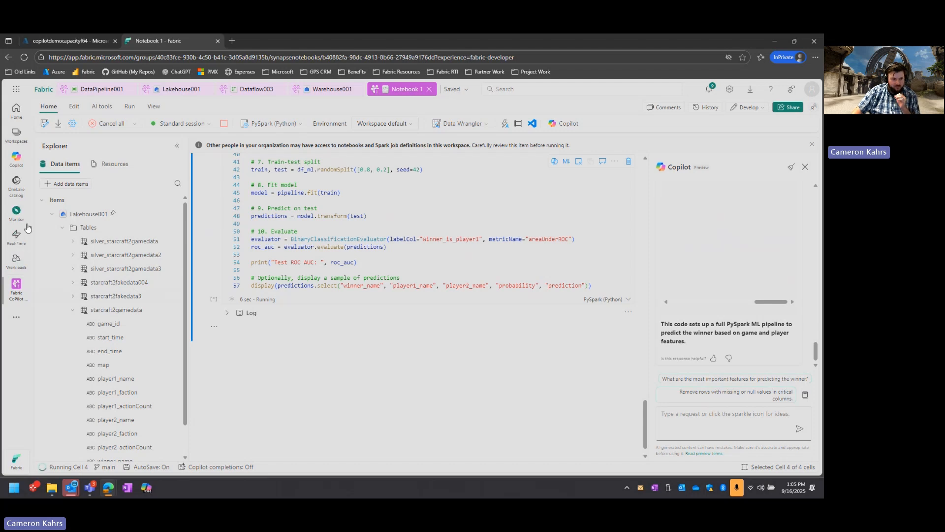
- Go to the Fabric CoPilot Demos workspace, filter its items by the Prep Data task and open Notebook001
click(16, 287)
click(81, 139)
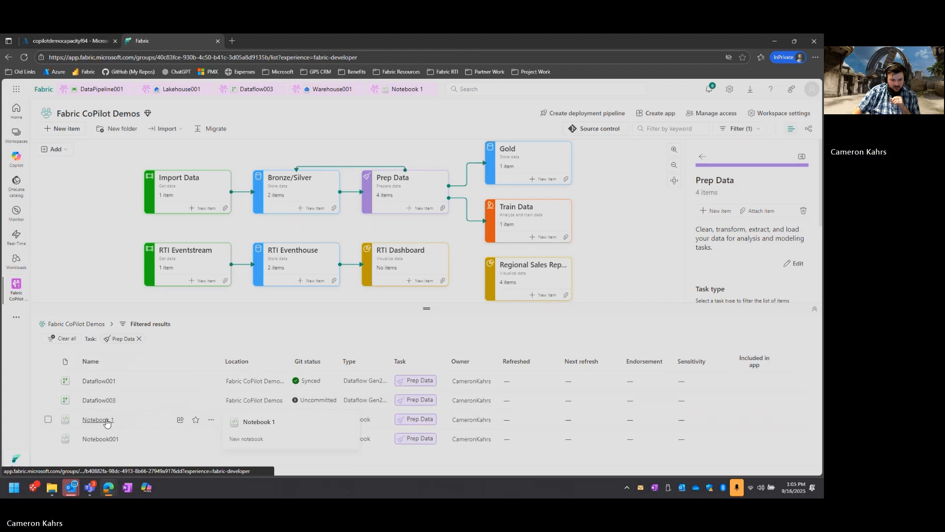
click(397, 202)
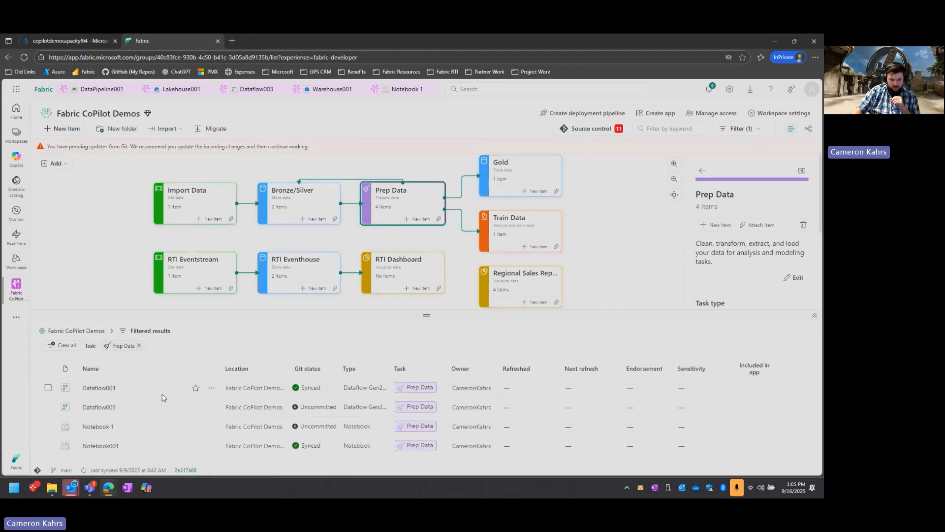
click(98, 427)
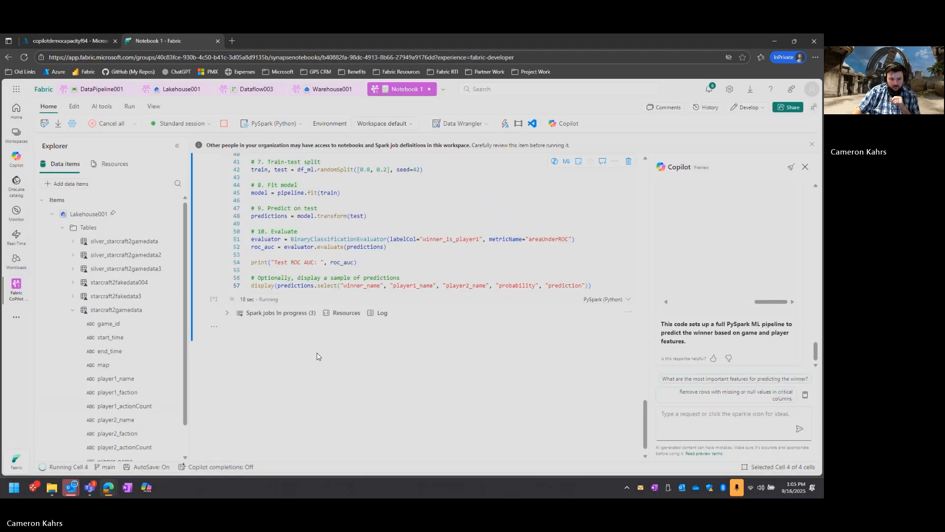
scroll(315, 354, up, 3)
click(10, 58)
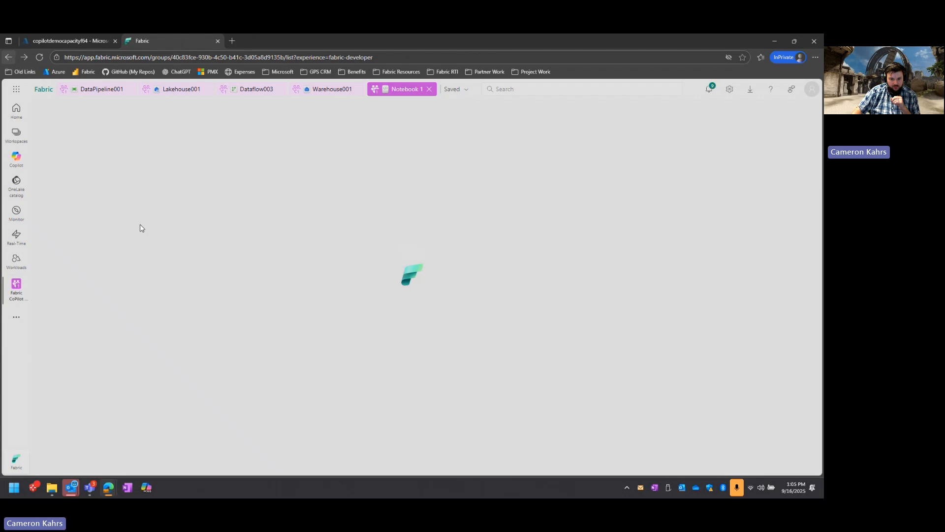
click(105, 449)
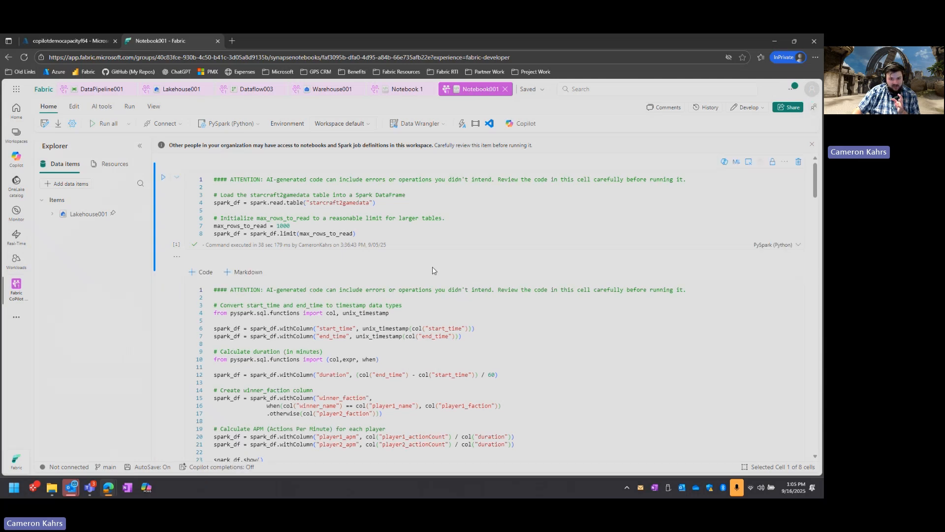
- Examine Notebook001's faction win-rate and logistic regression cell together with its output and experiment run list
scroll(344, 276, down, 10)
scroll(417, 267, down, 4)
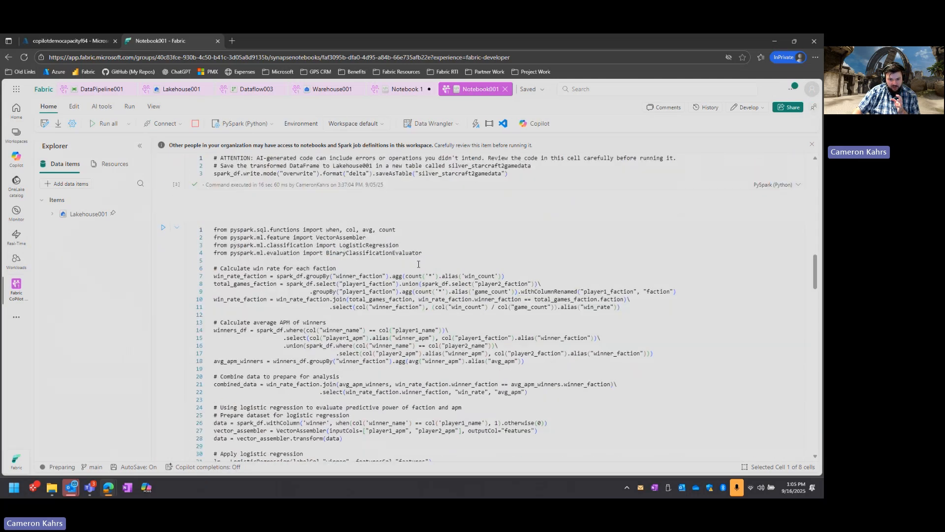
scroll(418, 265, down, 6)
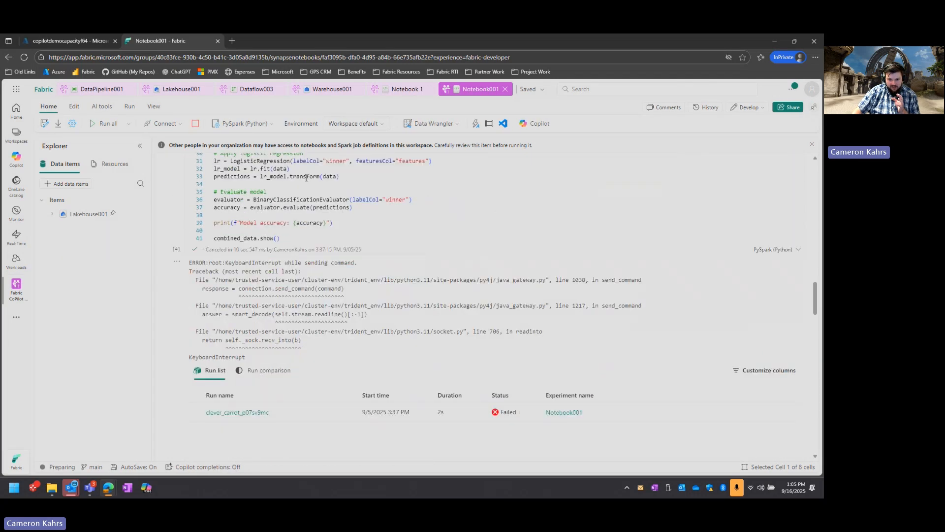
scroll(292, 207, down, 4)
scroll(246, 282, up, 7)
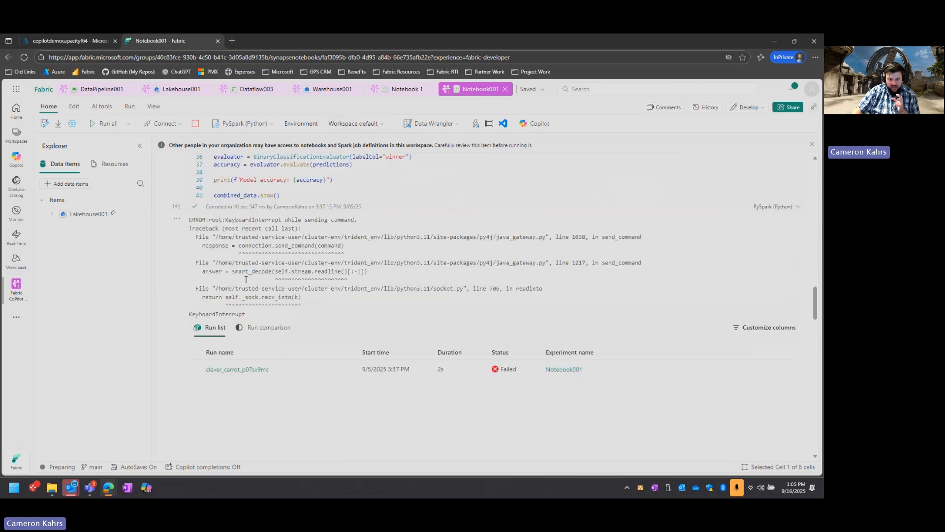
scroll(258, 284, up, 3)
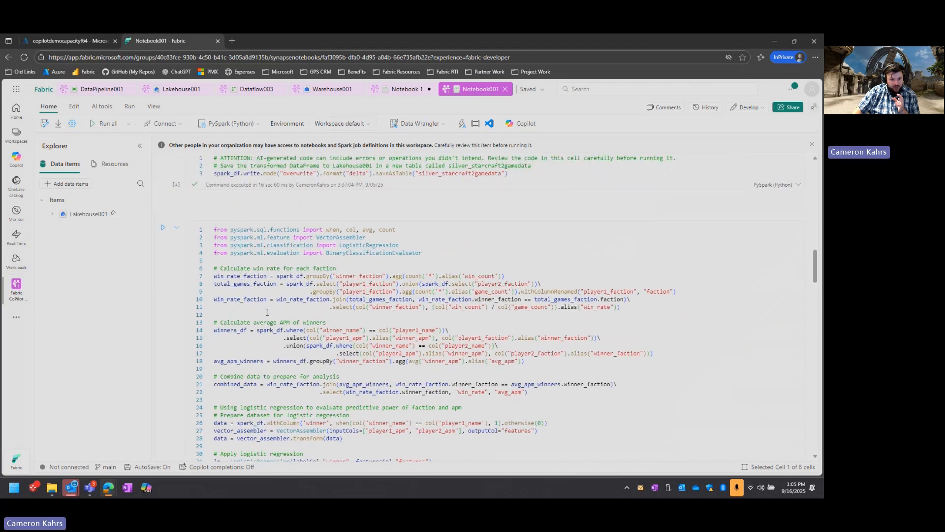
drag(343, 265, 269, 261)
scroll(316, 281, down, 15)
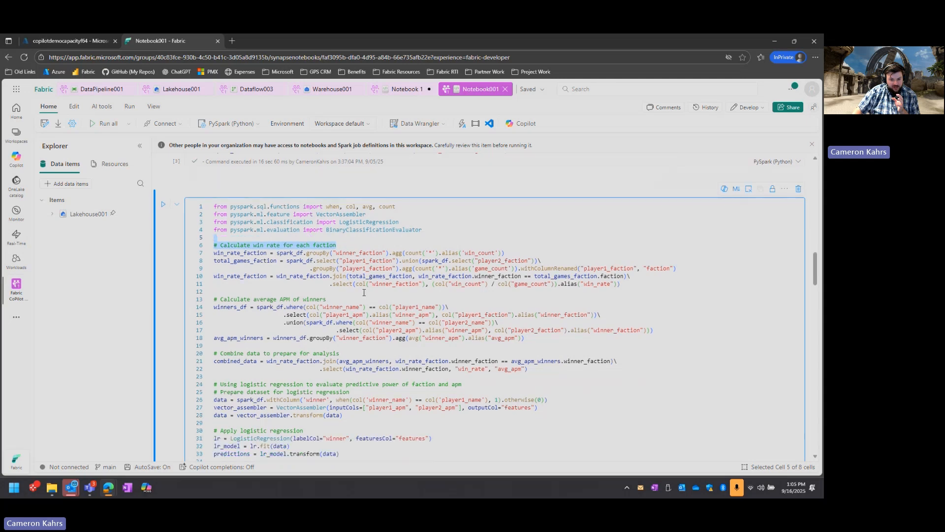
scroll(345, 288, up, 4)
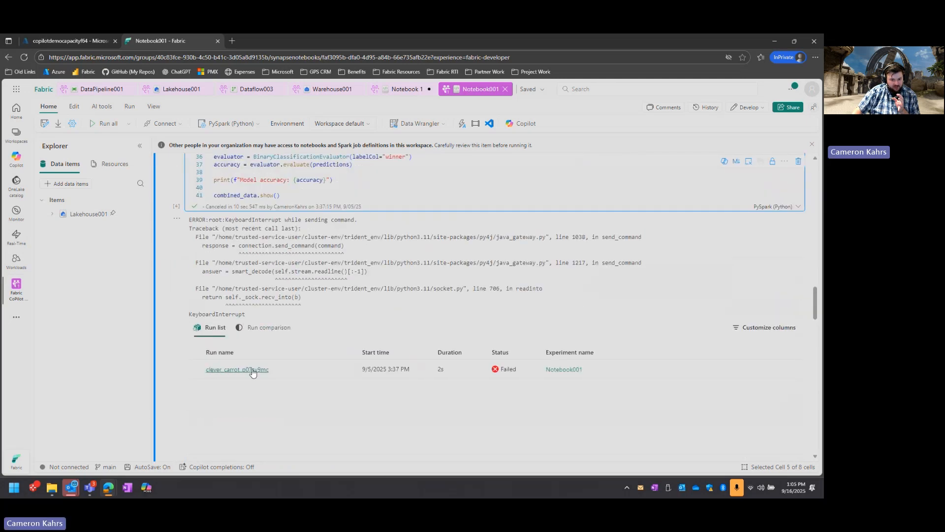
- Examine the schema inspection output and the Win Rate by Faction bar chart with its plotting code in Notebook001
scroll(284, 371, down, 2)
scroll(376, 372, down, 3)
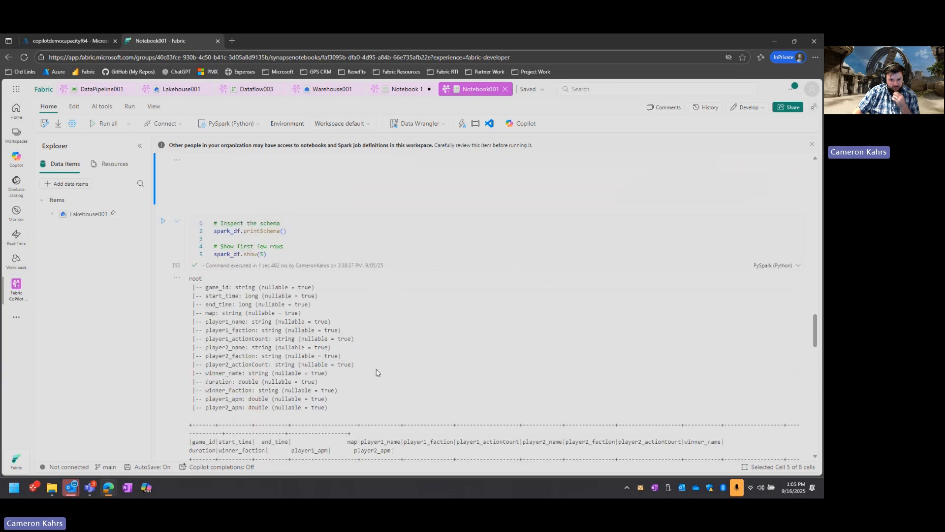
scroll(359, 348, down, 4)
scroll(358, 351, down, 12)
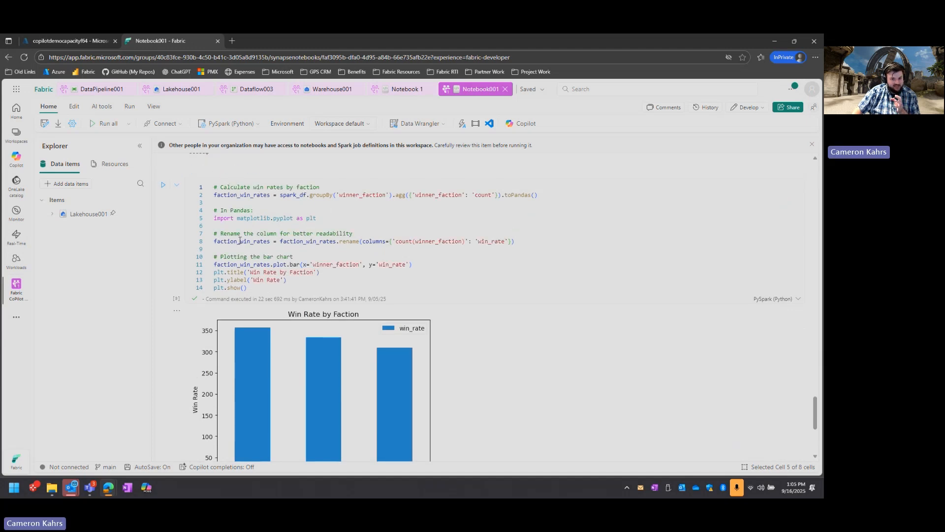
scroll(258, 258, down, 2)
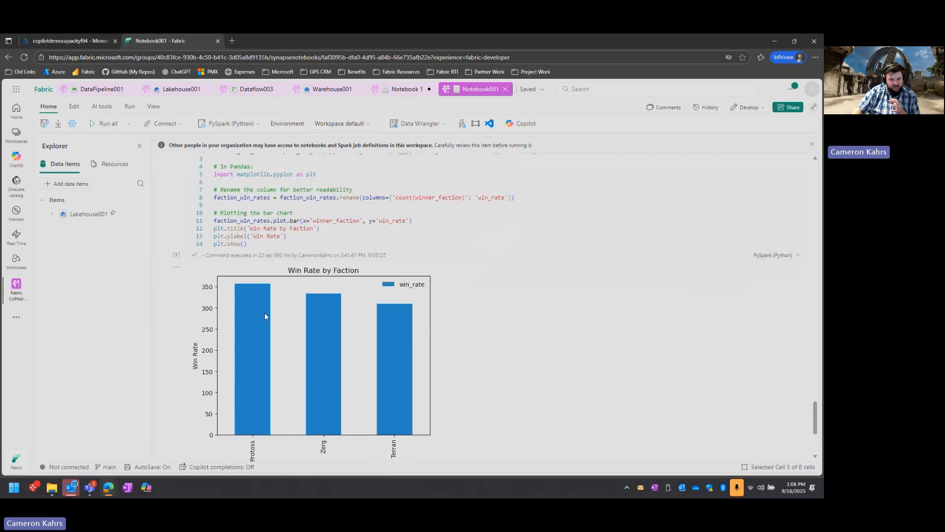
scroll(251, 257, up, 2)
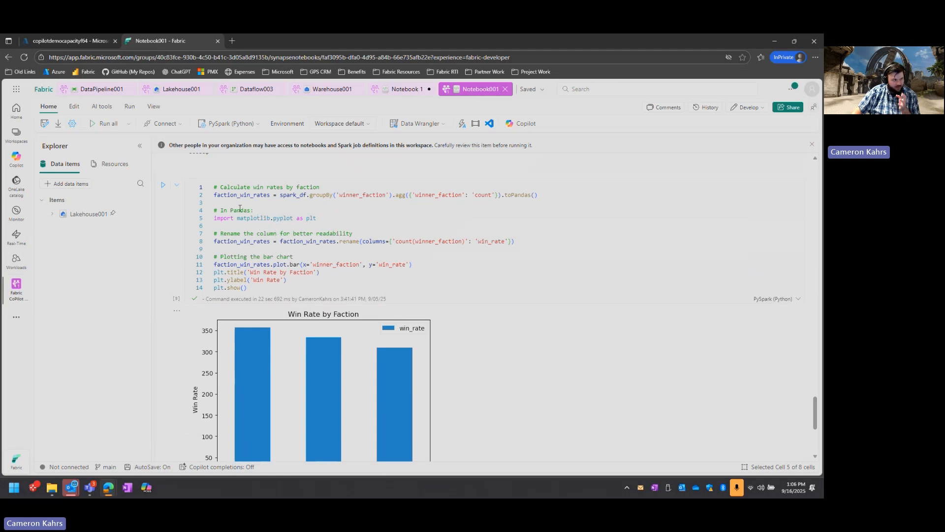
scroll(256, 312, down, 2)
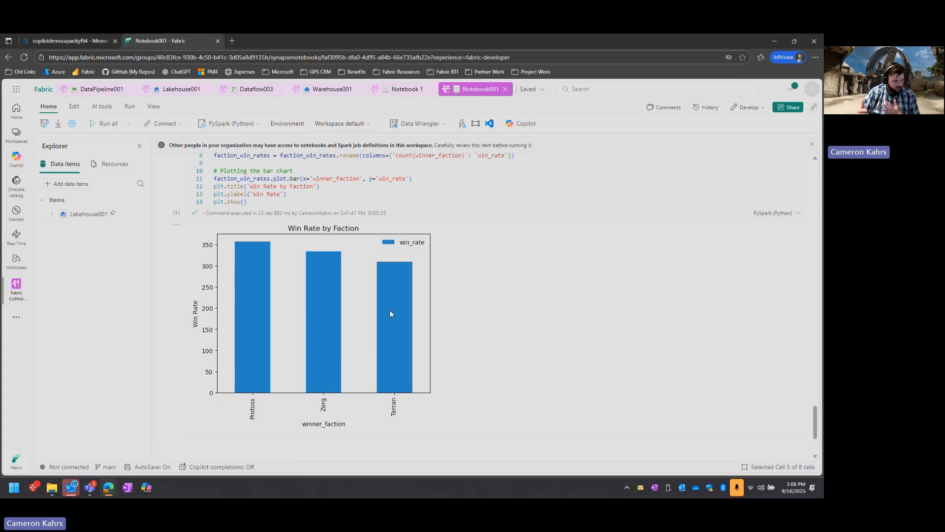
- Return to the Fabric CoPilot Demos workspace, show its items without the Prep Data filter and open the Notebook-1 experiment
click(20, 293)
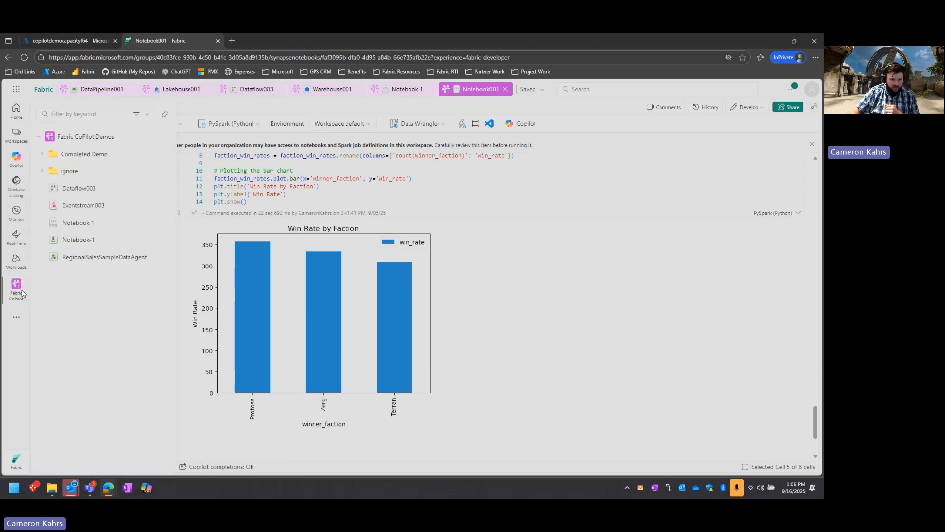
click(93, 136)
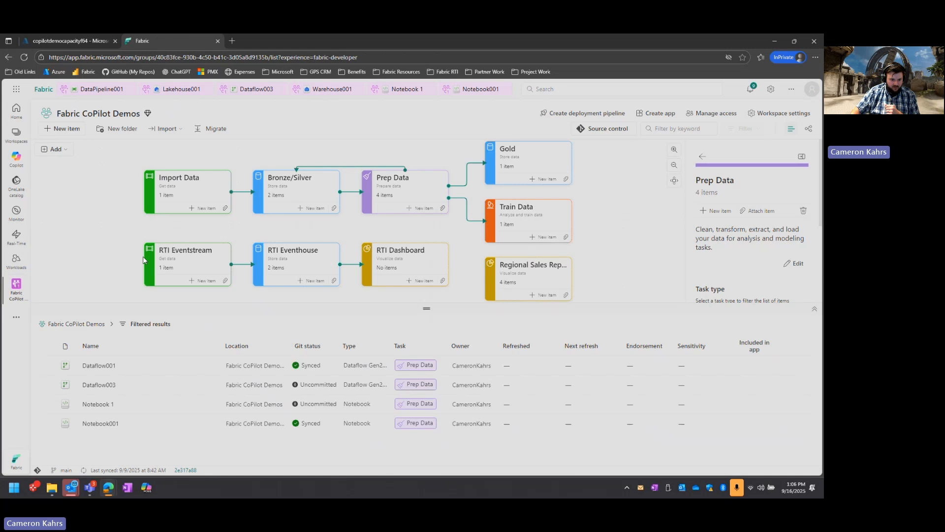
click(140, 346)
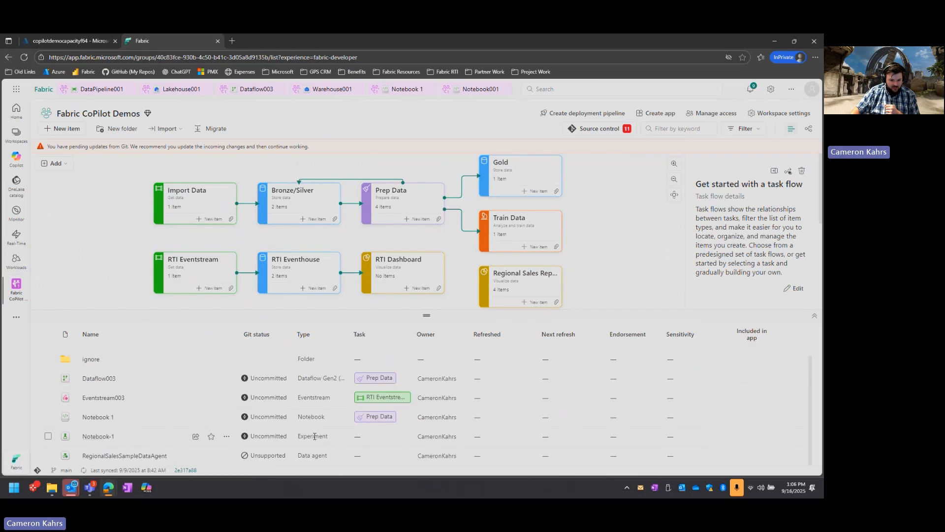
click(100, 441)
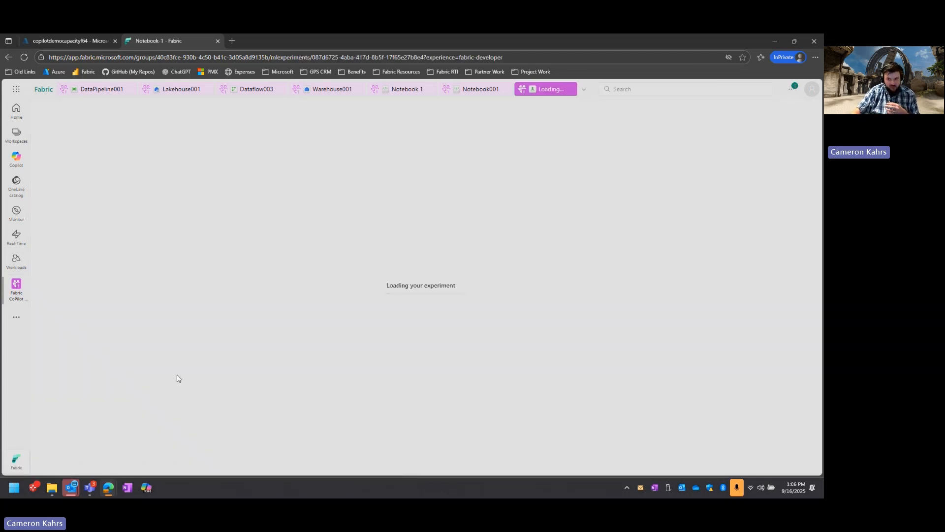